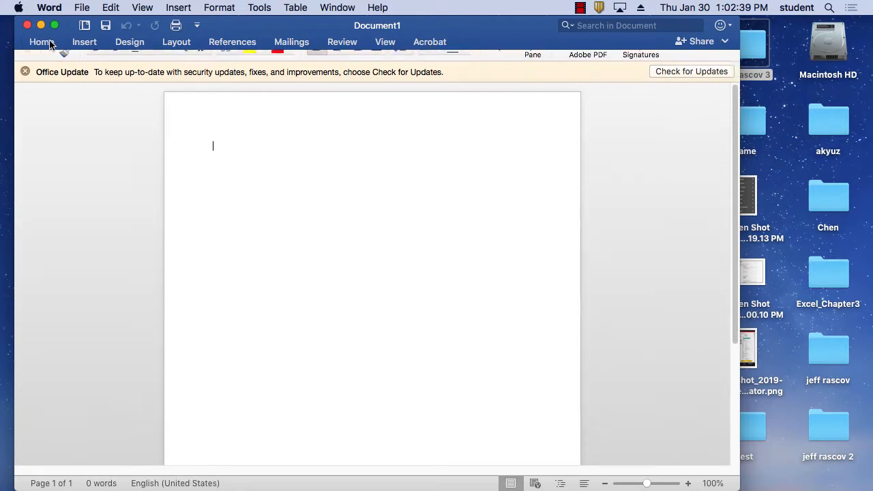
Step: Browse each ribbon tab from Home through Acrobat, then return to Home
{"action": "left_click", "coordinate": [50, 45]}
{"action": "left_click", "coordinate": [50, 45]}
{"action": "left_click", "coordinate": [50, 45]}
{"action": "left_click", "coordinate": [50, 45]}
{"action": "left_click", "coordinate": [49, 45]}
{"action": "left_click", "coordinate": [93, 44]}
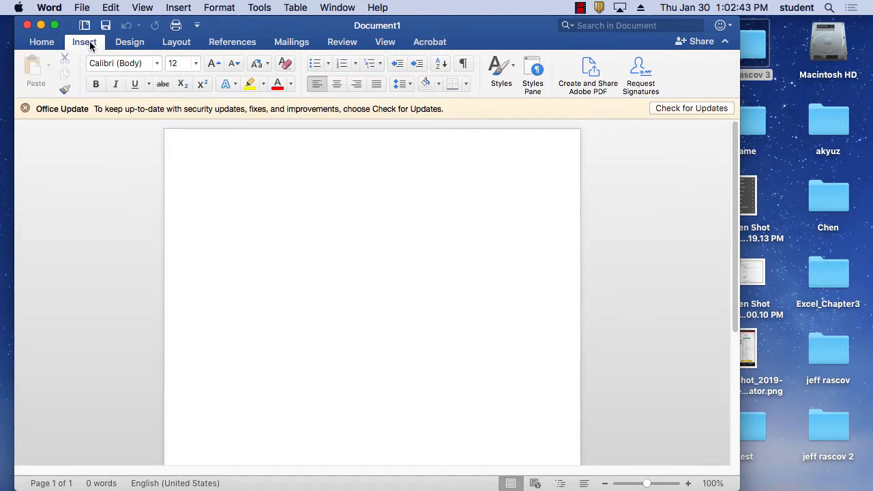
{"action": "left_click", "coordinate": [128, 44]}
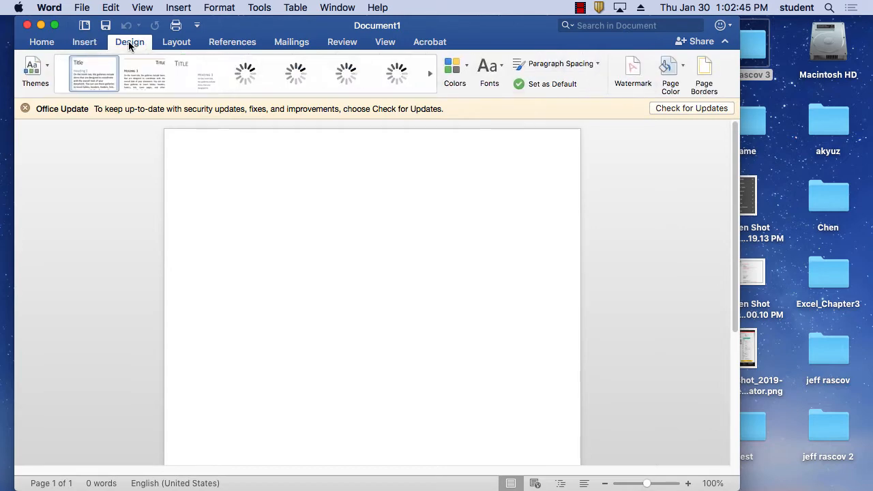
{"action": "left_click", "coordinate": [183, 47]}
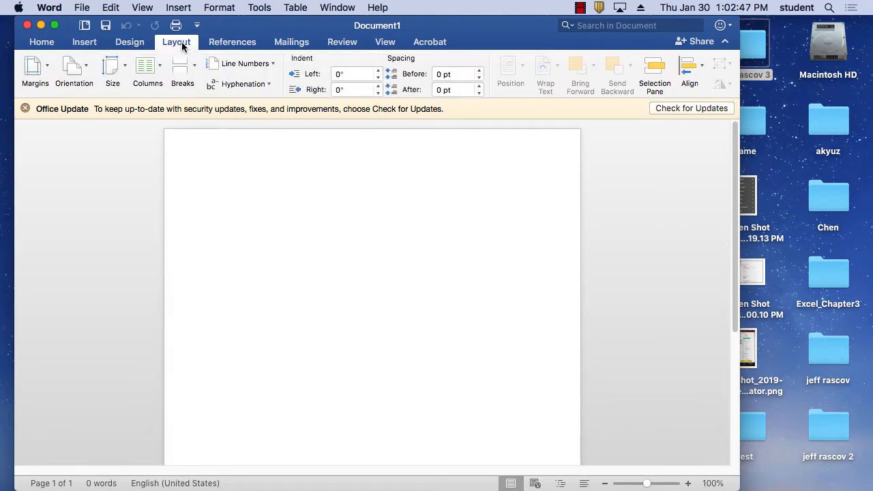
{"action": "left_click", "coordinate": [232, 43]}
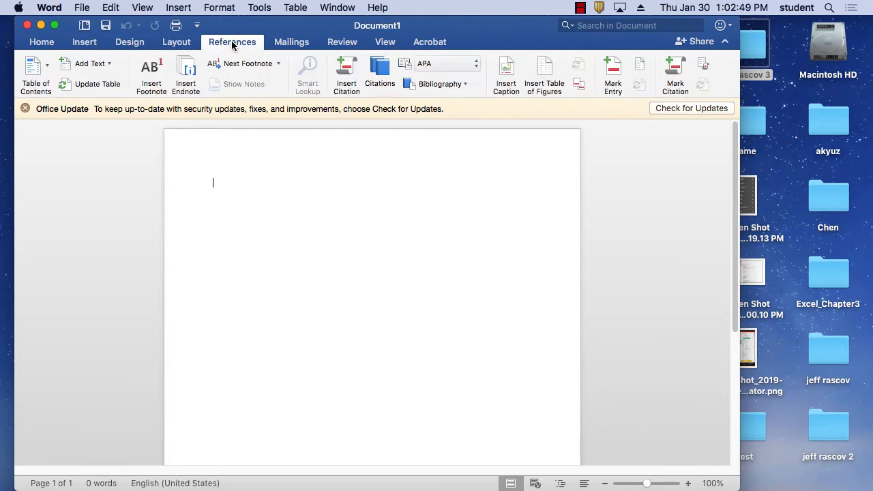
{"action": "left_click", "coordinate": [279, 43]}
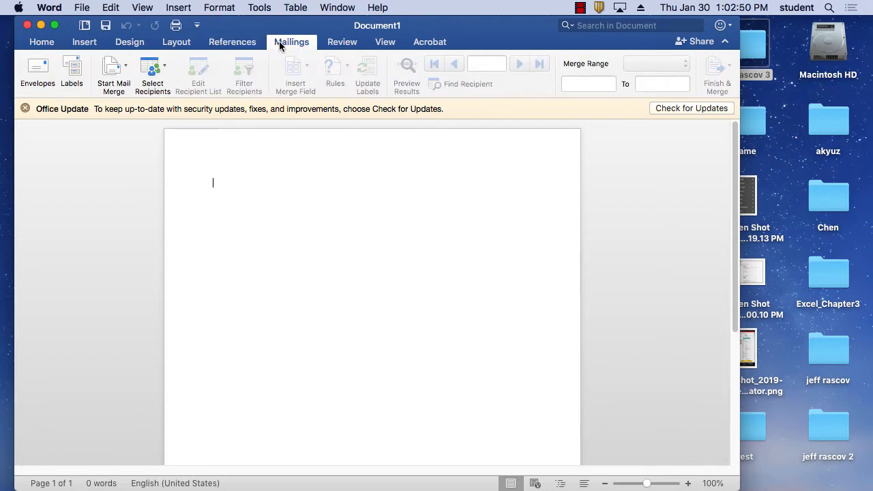
{"action": "left_click", "coordinate": [334, 45]}
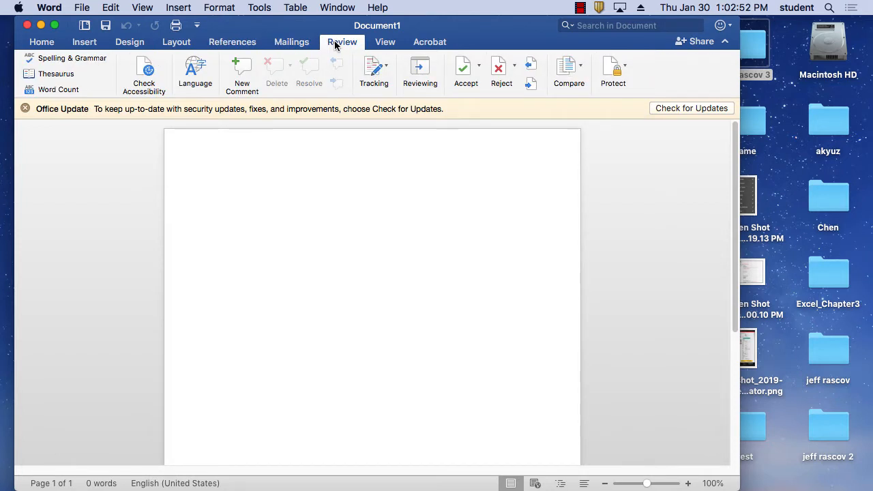
{"action": "left_click", "coordinate": [381, 44]}
{"action": "left_click", "coordinate": [430, 43]}
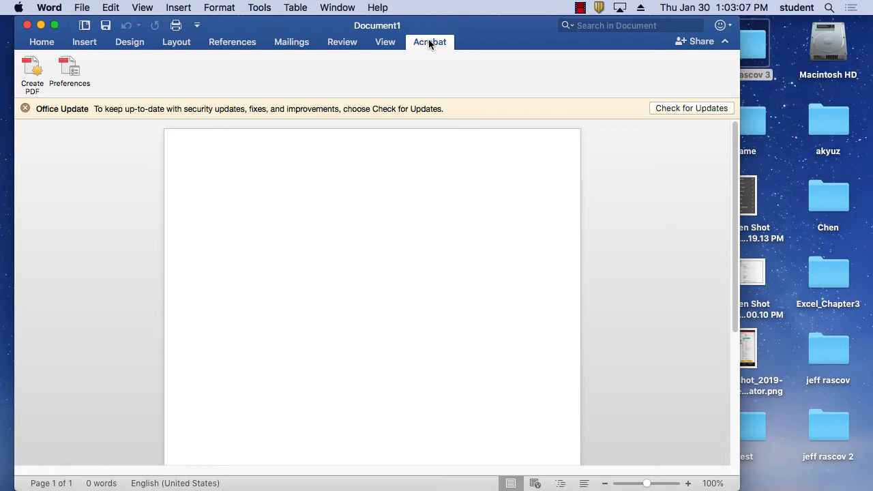
{"action": "left_click", "coordinate": [40, 46]}
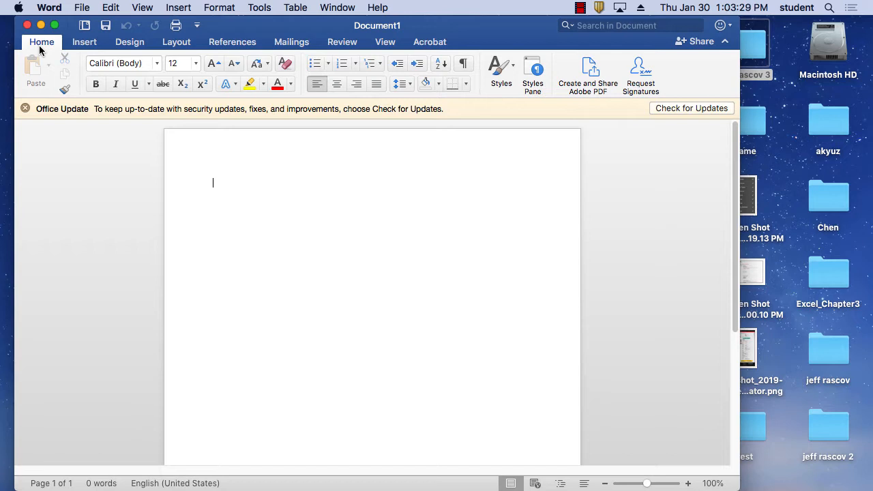
Step: Type the author's name on the first line and set the font to American Typewriter
{"action": "type", "text": "Je"}
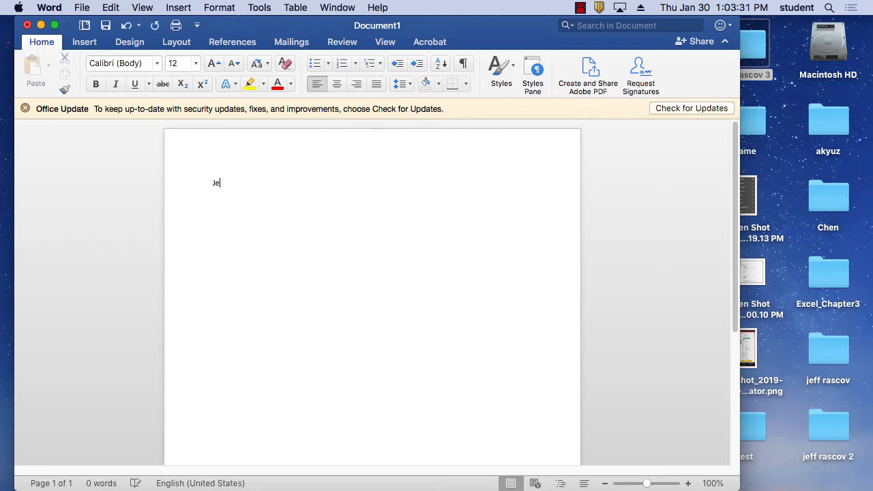
{"action": "type", "text": "ff rascov"}
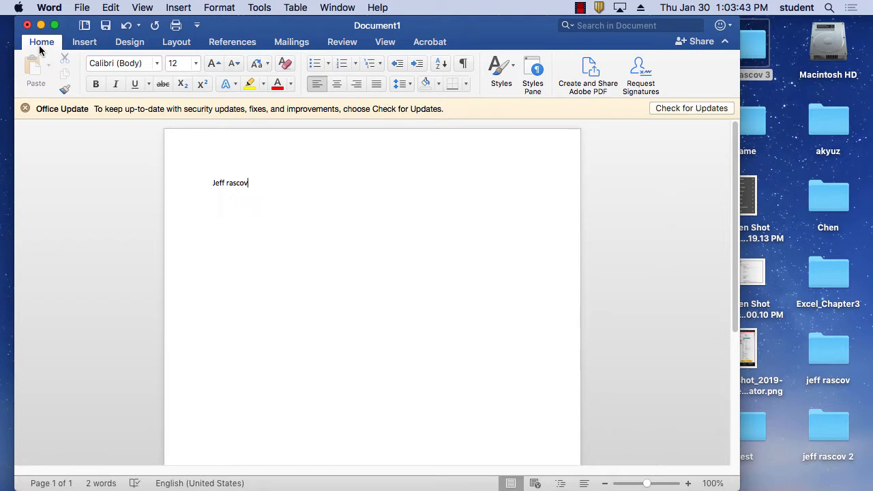
{"action": "left_click", "coordinate": [157, 64]}
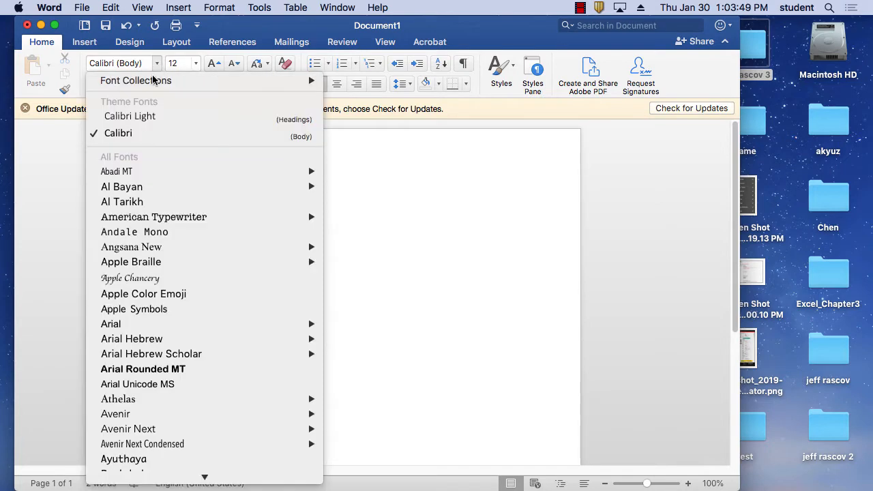
{"action": "mouse_move", "coordinate": [178, 221]}
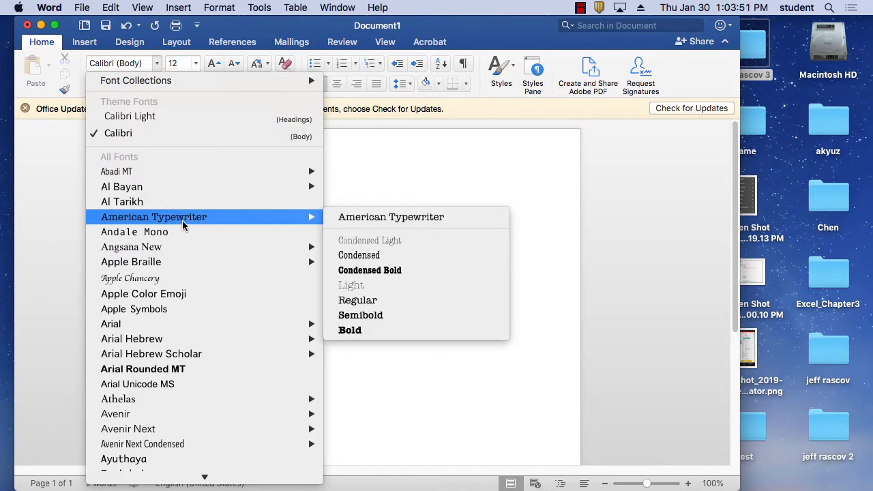
{"action": "left_click", "coordinate": [343, 220]}
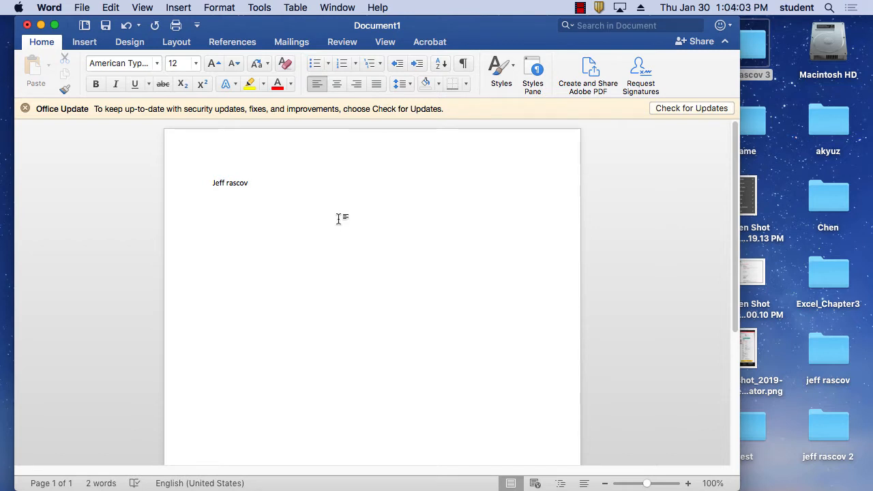
Step: Replace the surname's lowercase 'r' with a capital 'R'
{"action": "left_click_drag", "start_coordinate": [256, 182], "coordinate": [197, 186]}
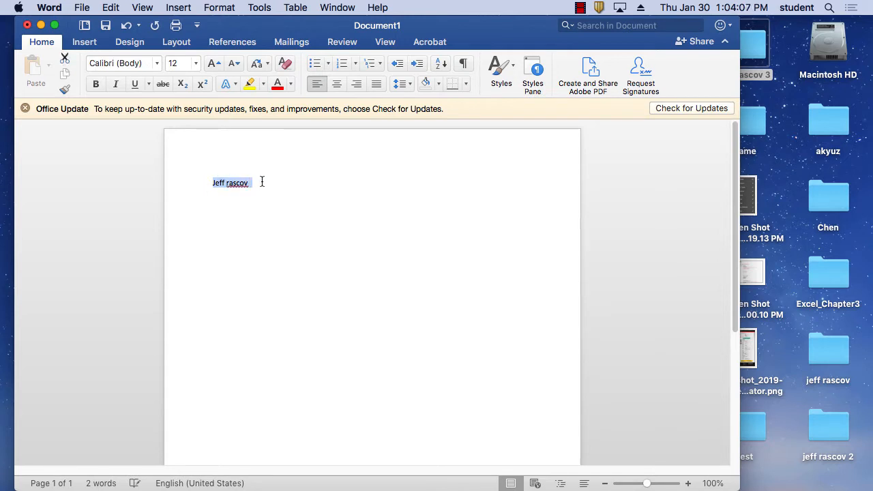
{"action": "left_click", "coordinate": [262, 182]}
{"action": "left_click_drag", "start_coordinate": [254, 181], "coordinate": [209, 184]}
{"action": "left_click", "coordinate": [230, 184]}
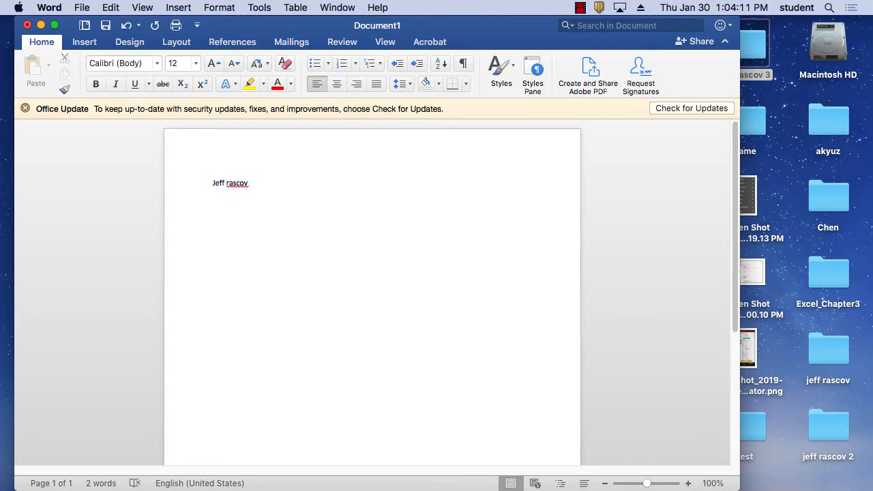
{"action": "key", "text": "BackSpace"}
{"action": "type", "text": "R"}
Step: Change the whole name line to Book Antiqua and close the Office Update bar
{"action": "left_click_drag", "start_coordinate": [265, 179], "coordinate": [200, 175]}
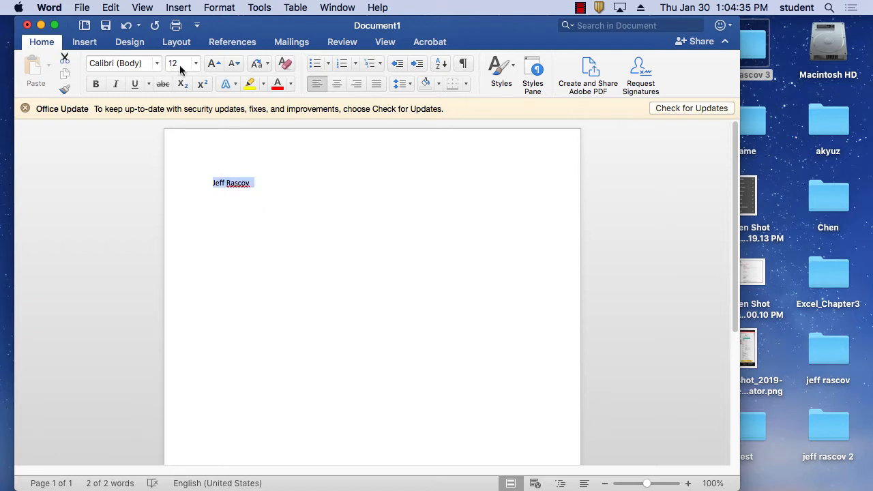
{"action": "left_click", "coordinate": [158, 64]}
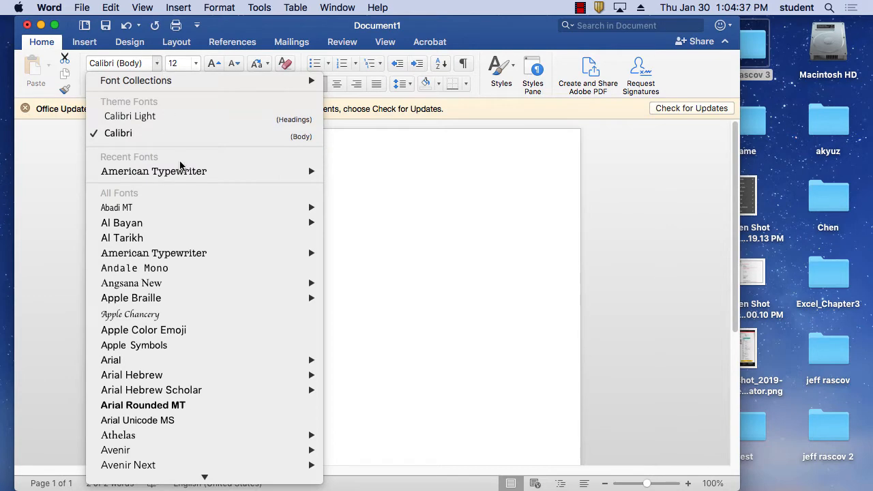
{"action": "scroll", "coordinate": [191, 263], "scroll_direction": "down", "scroll_amount": 10}
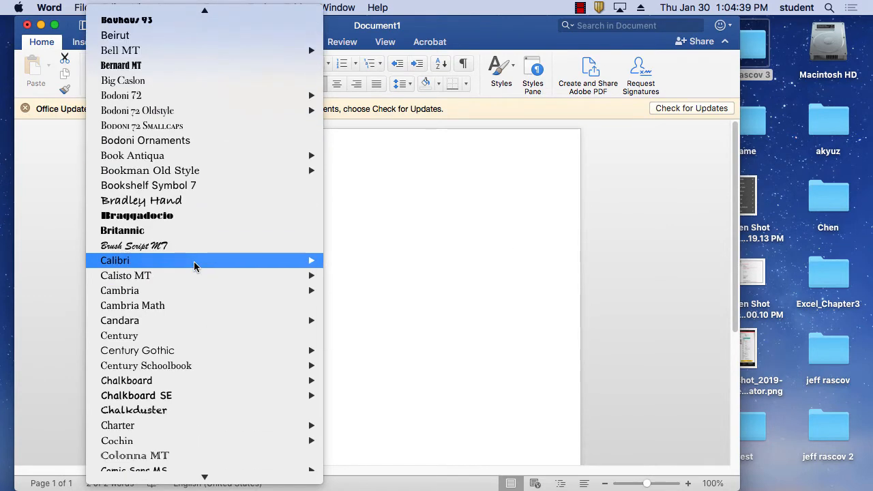
{"action": "mouse_move", "coordinate": [194, 265]}
{"action": "scroll", "coordinate": [193, 265], "scroll_direction": "up", "scroll_amount": 5}
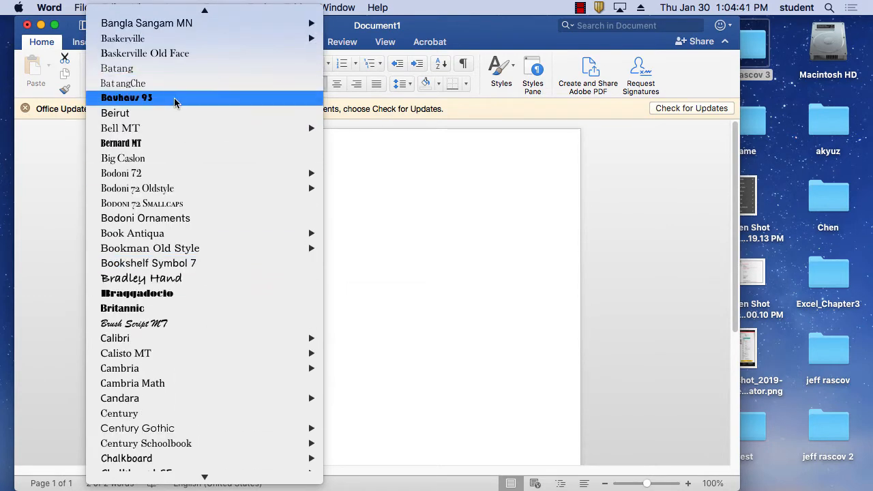
{"action": "scroll", "coordinate": [185, 234], "scroll_direction": "down", "scroll_amount": 2}
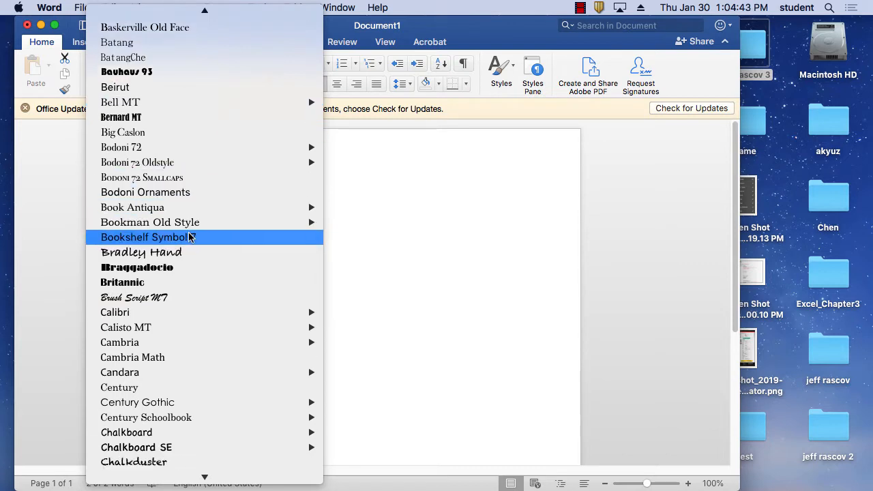
{"action": "mouse_move", "coordinate": [186, 206]}
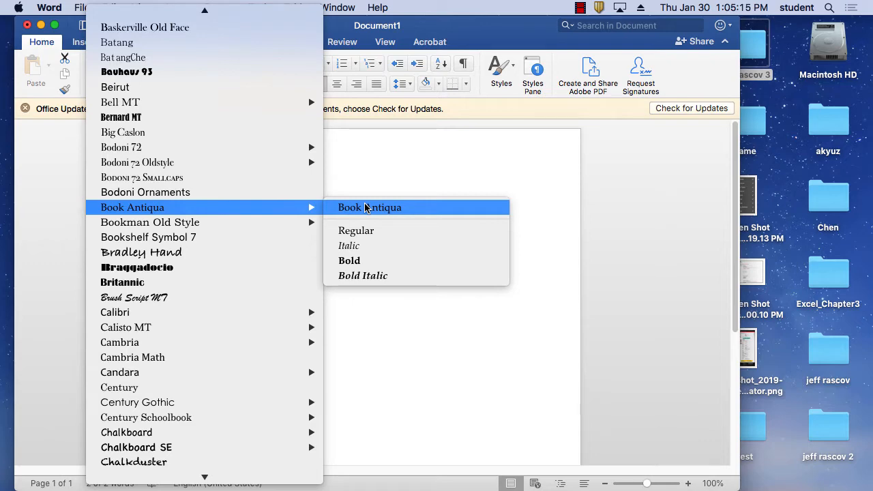
{"action": "left_click", "coordinate": [384, 276]}
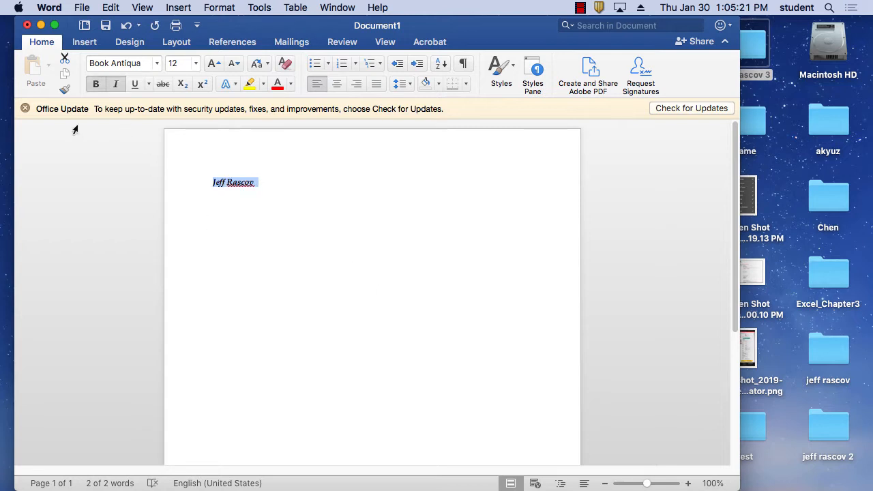
{"action": "left_click", "coordinate": [25, 108]}
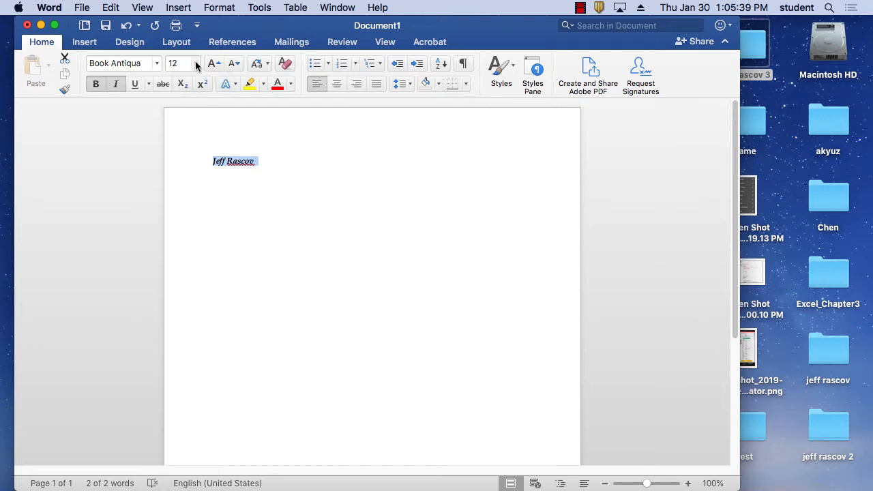
Step: Set the selected name's font size to 72 pt
{"action": "left_click", "coordinate": [195, 64]}
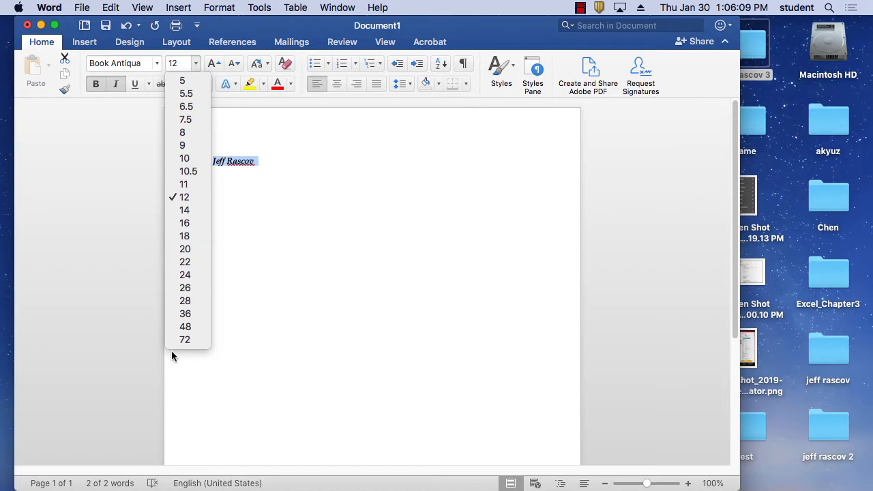
{"action": "left_click", "coordinate": [192, 340]}
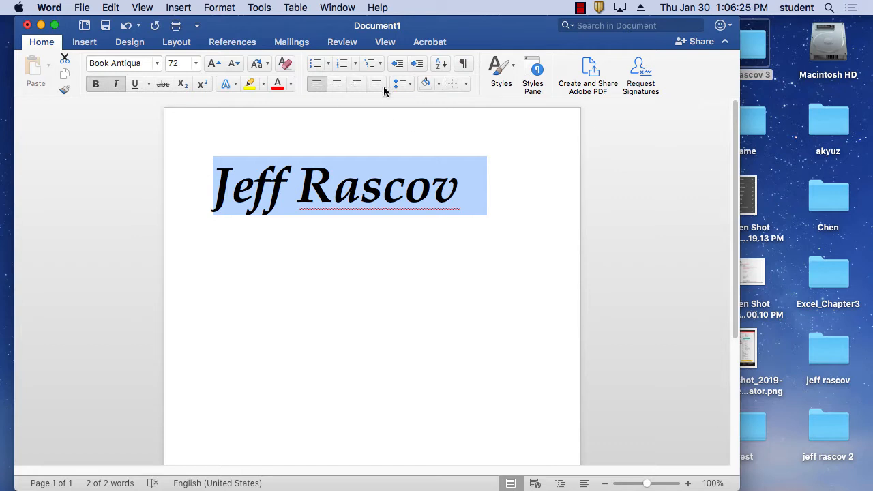
Step: Center the 72 pt name heading horizontally on the page
{"action": "left_click", "coordinate": [335, 82]}
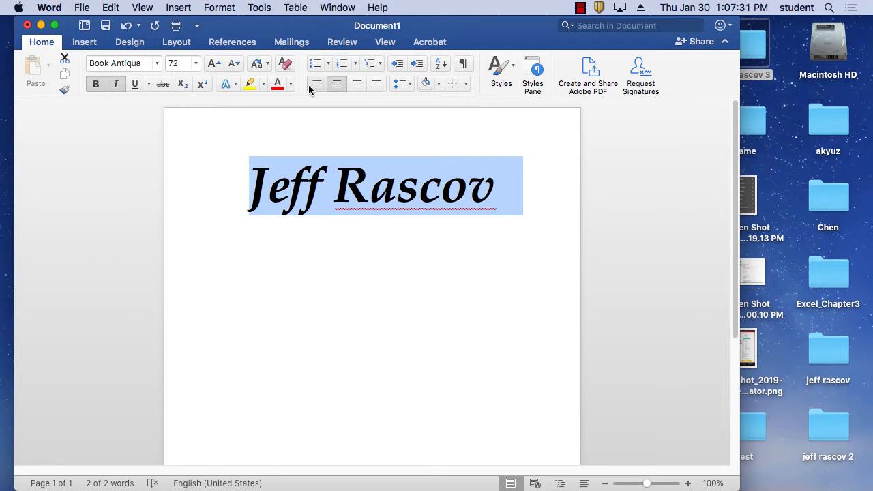
Step: Start a blank line after the name heading, removing a stray typed 'p'
{"action": "left_click", "coordinate": [501, 198]}
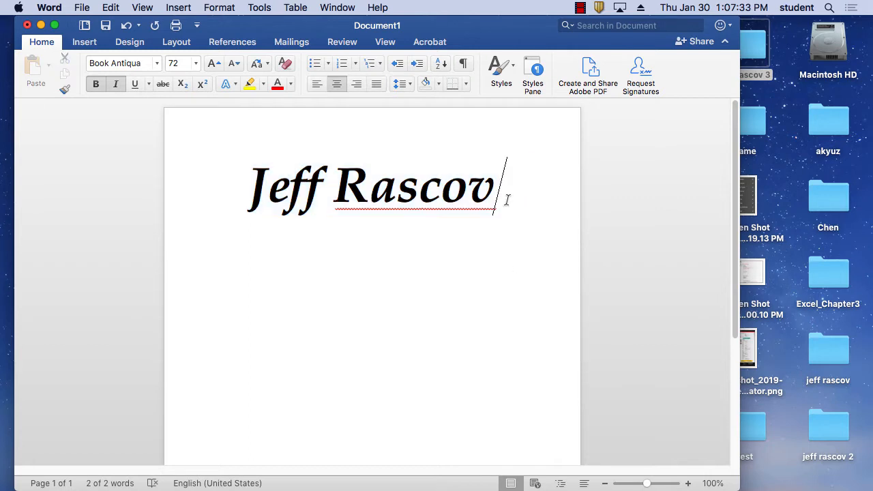
{"action": "key", "text": "Return"}
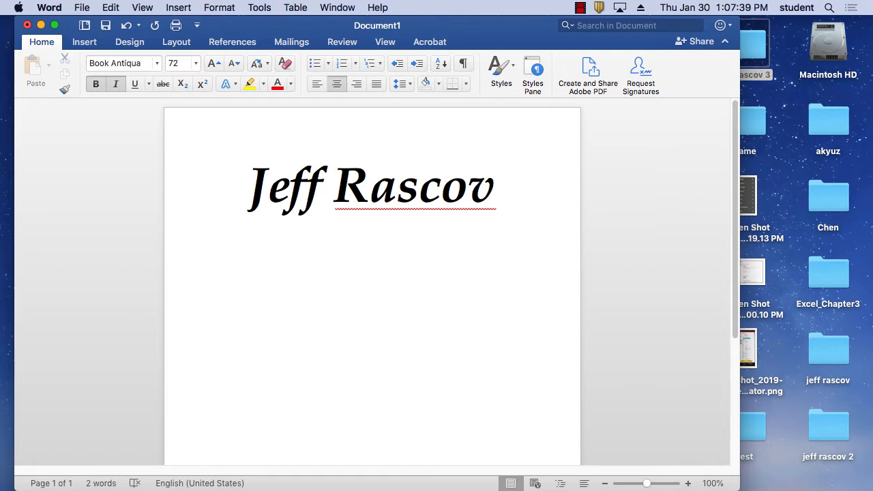
{"action": "type", "text": "p"}
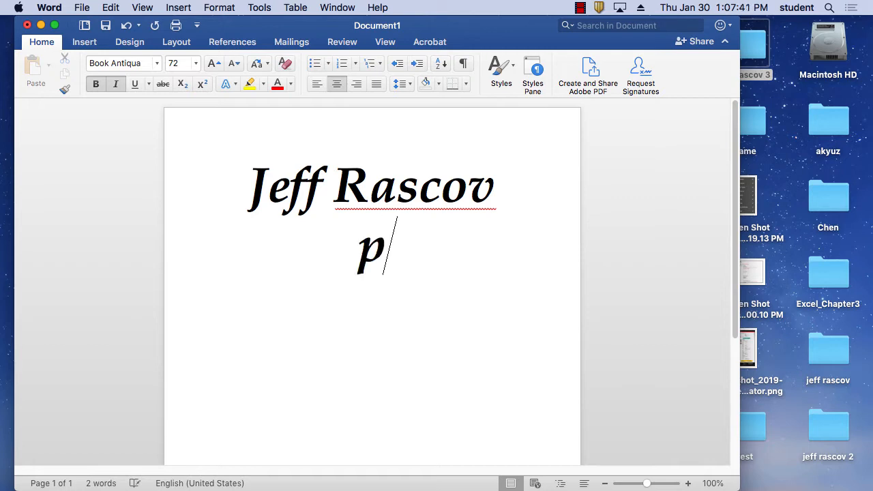
{"action": "key", "text": "BackSpace"}
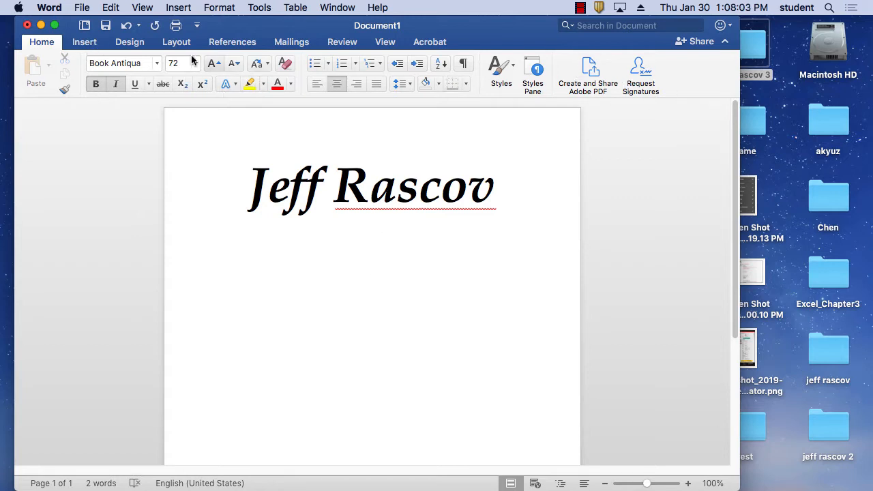
{"action": "left_click", "coordinate": [84, 42]}
{"action": "left_click", "coordinate": [129, 42]}
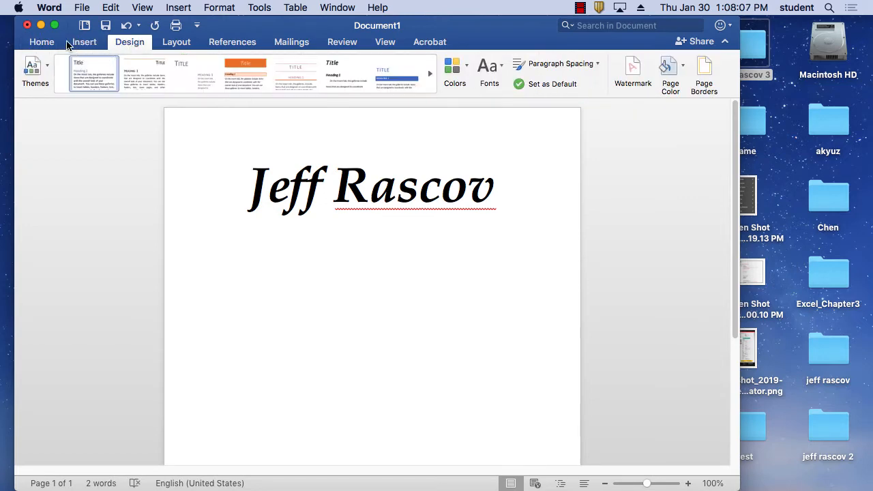
{"action": "left_click", "coordinate": [43, 43]}
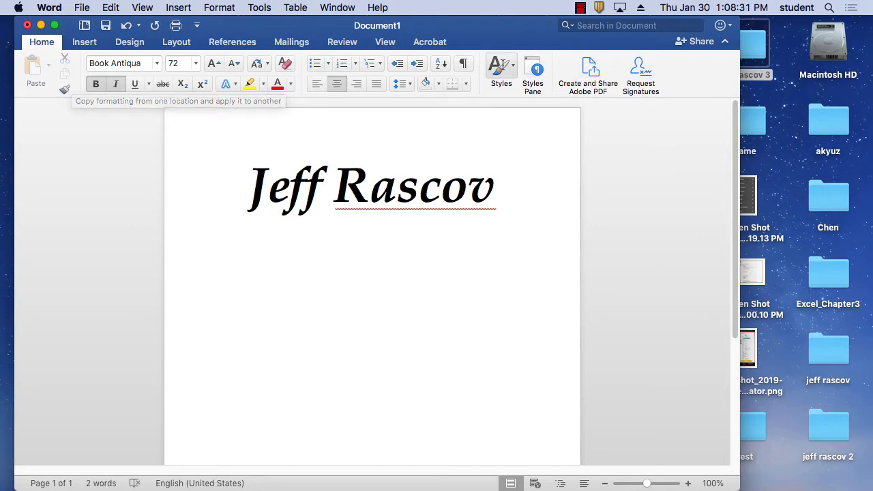
Step: Apply the Normal style (12 pt Calibri, left aligned) to the blank line under the heading
{"action": "left_click", "coordinate": [531, 69]}
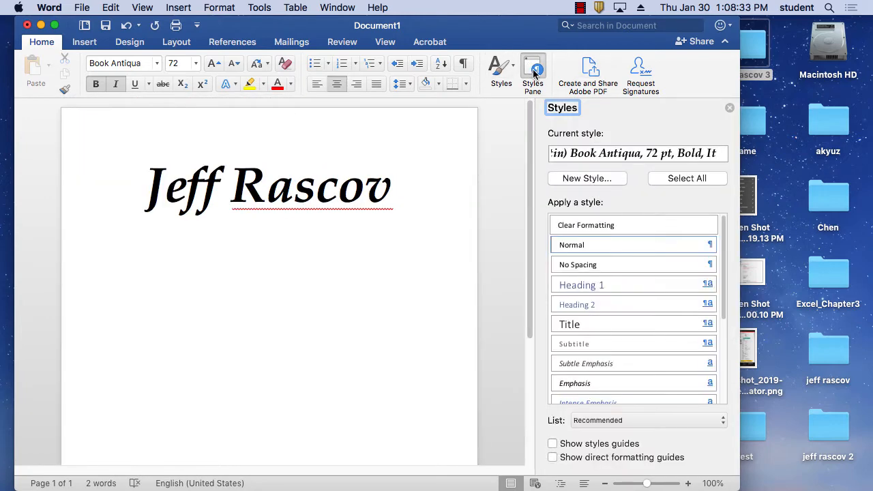
{"action": "left_click", "coordinate": [533, 71]}
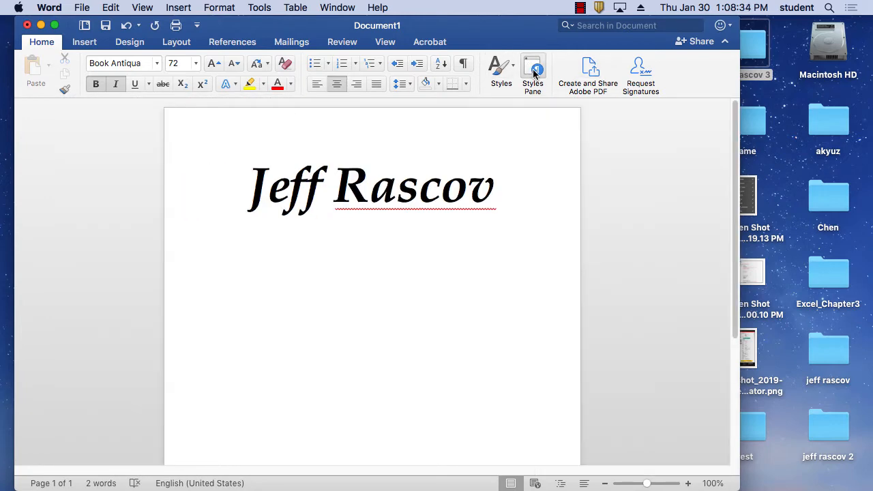
{"action": "left_click", "coordinate": [498, 75]}
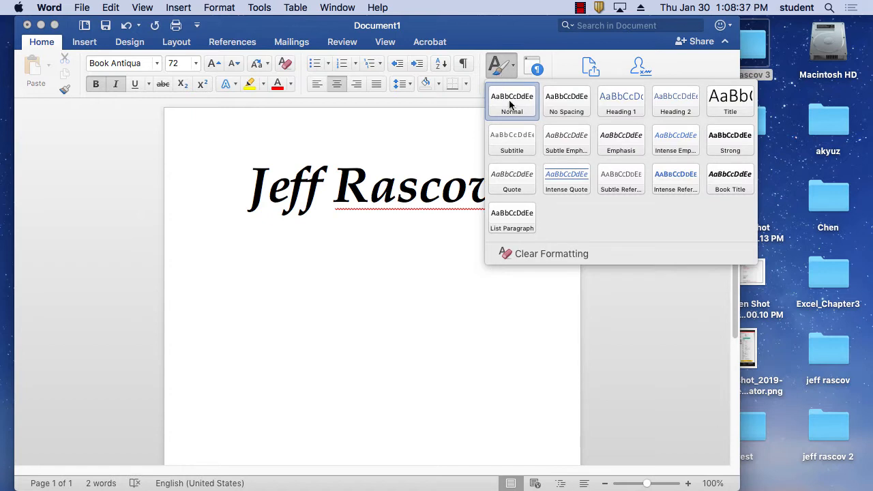
{"action": "left_click", "coordinate": [509, 103]}
{"action": "left_click", "coordinate": [505, 71]}
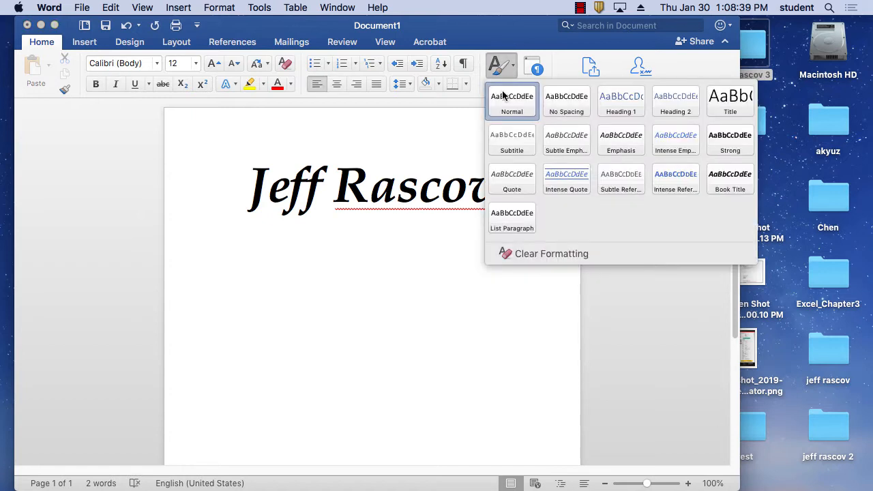
{"action": "left_click", "coordinate": [501, 95]}
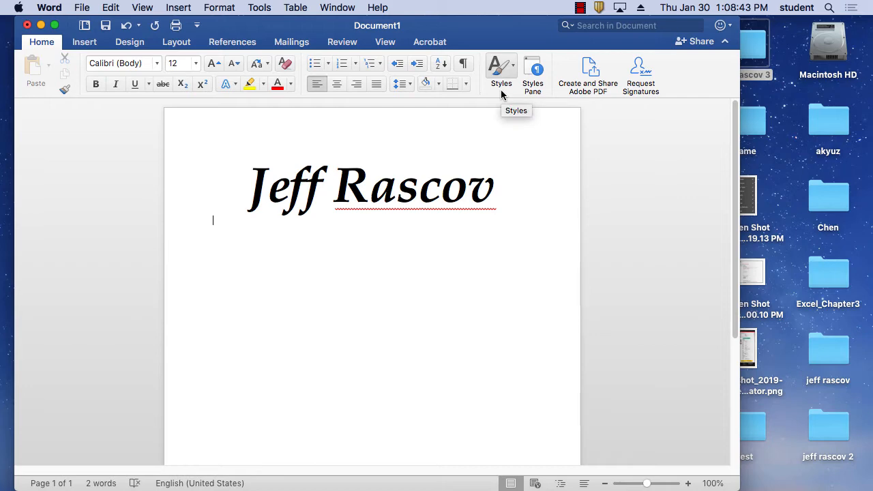
{"action": "left_click", "coordinate": [501, 94]}
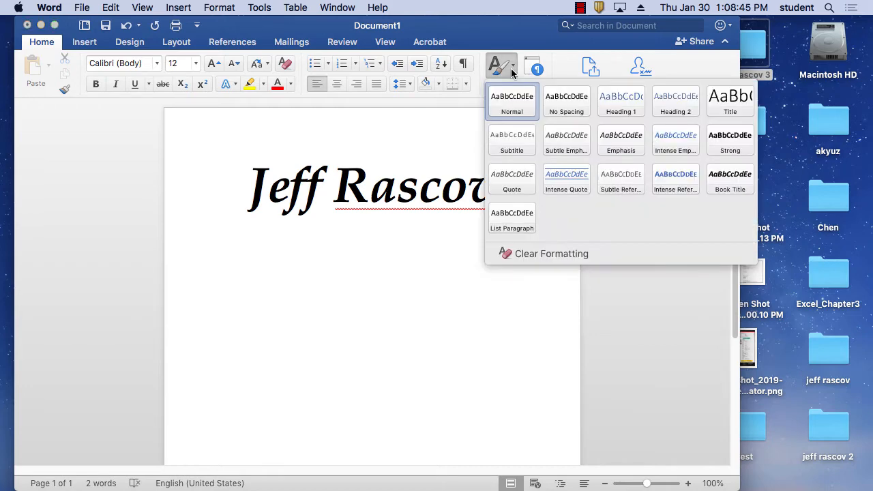
{"action": "left_click", "coordinate": [521, 104]}
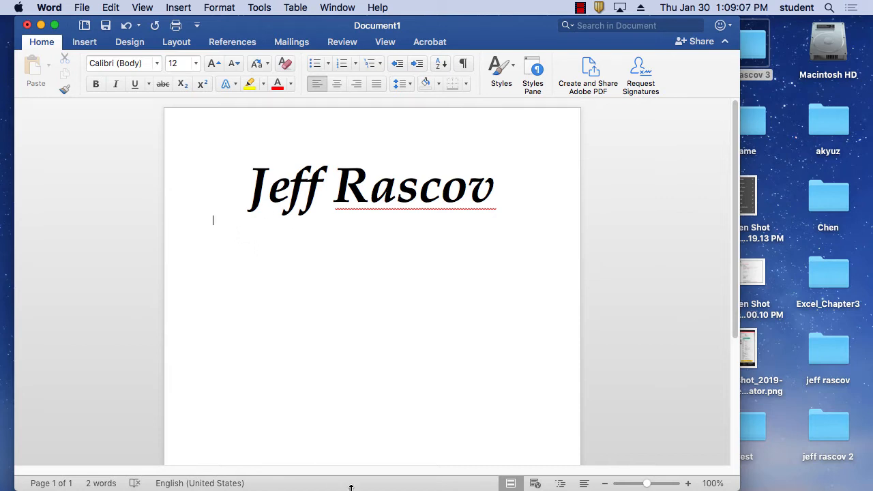
Step: Switch from Word to Firefox using its Dock icon
{"action": "mouse_move", "coordinate": [351, 485]}
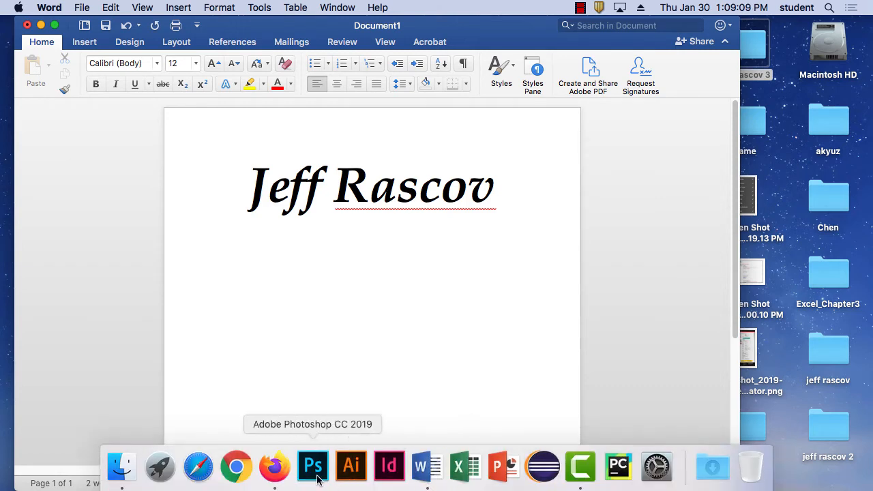
{"action": "left_click", "coordinate": [271, 466]}
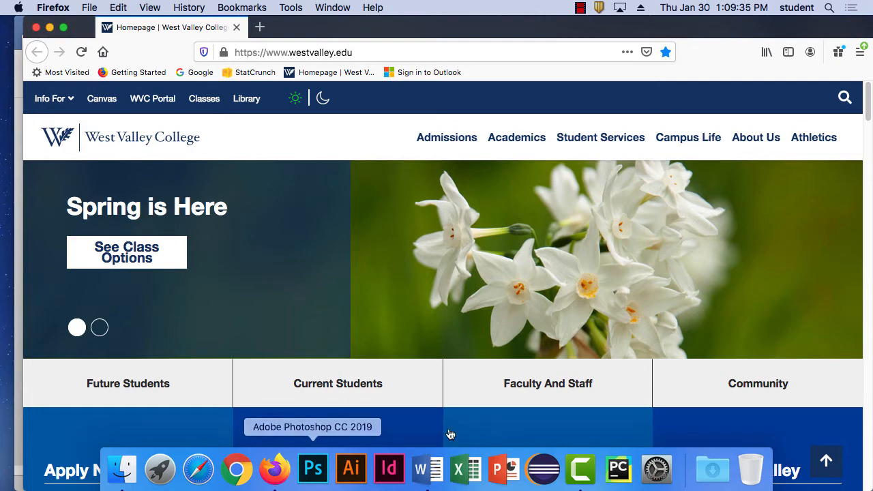
Step: Go to Wikipedia and search 'flowers' to reach the Flower article
{"action": "left_click", "coordinate": [375, 52]}
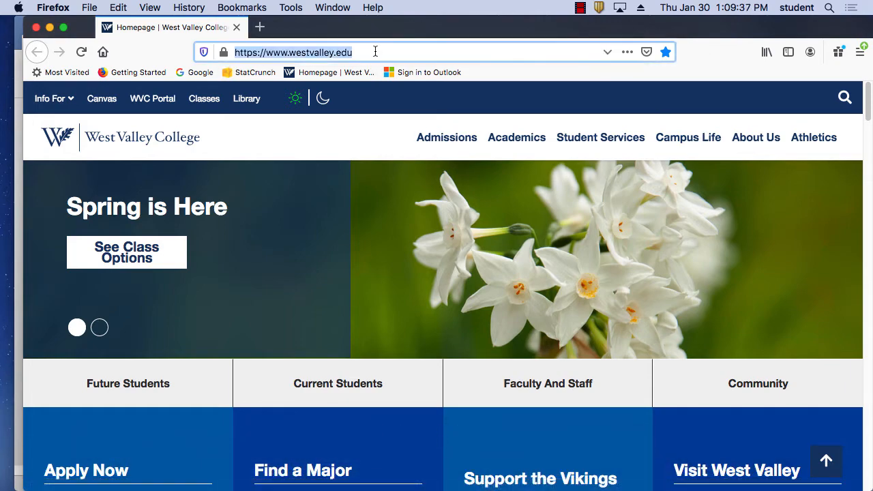
{"action": "type", "text": "wikipedia.org/"}
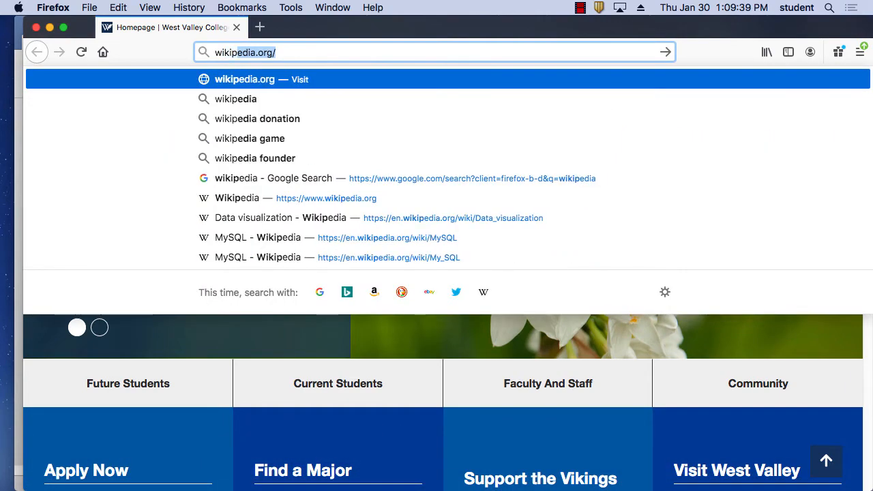
{"action": "key", "text": "Return"}
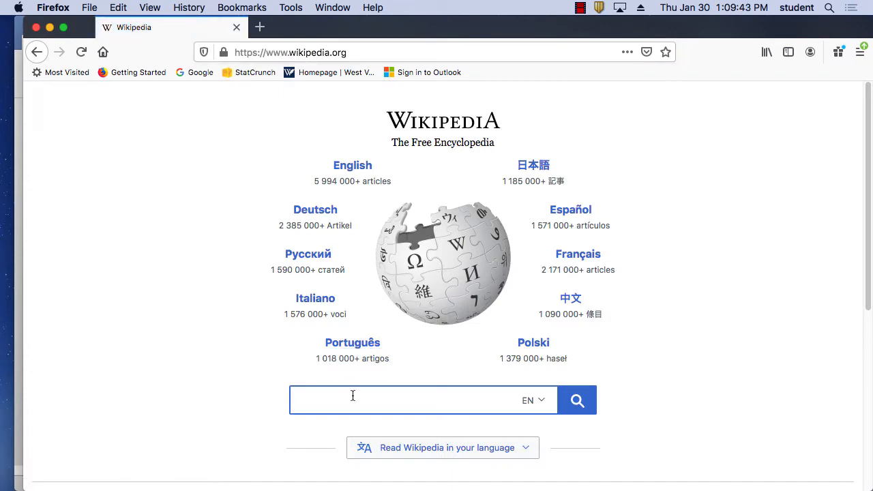
{"action": "type", "text": "flo"}
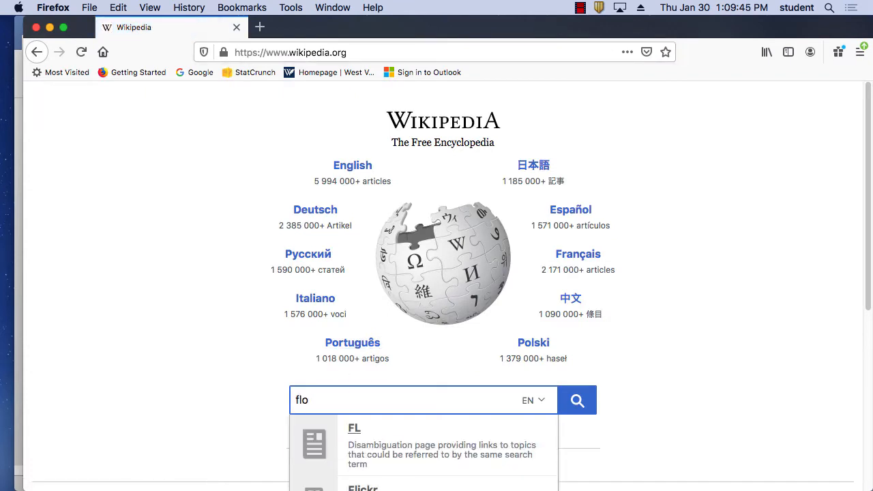
{"action": "type", "text": "wers"}
{"action": "key", "text": "Return"}
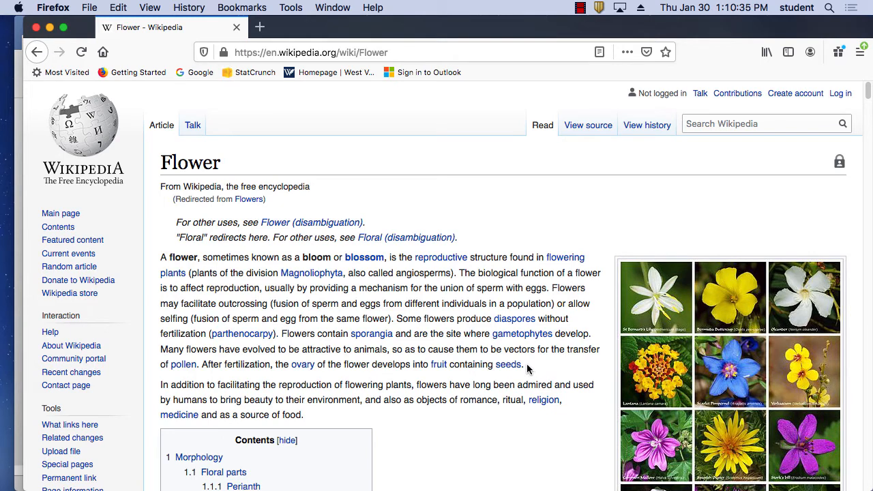
Step: Copy the Flower article's opening paragraph and bring Word back to the front
{"action": "left_click_drag", "start_coordinate": [525, 368], "coordinate": [156, 258]}
{"action": "key", "text": "super+c"}
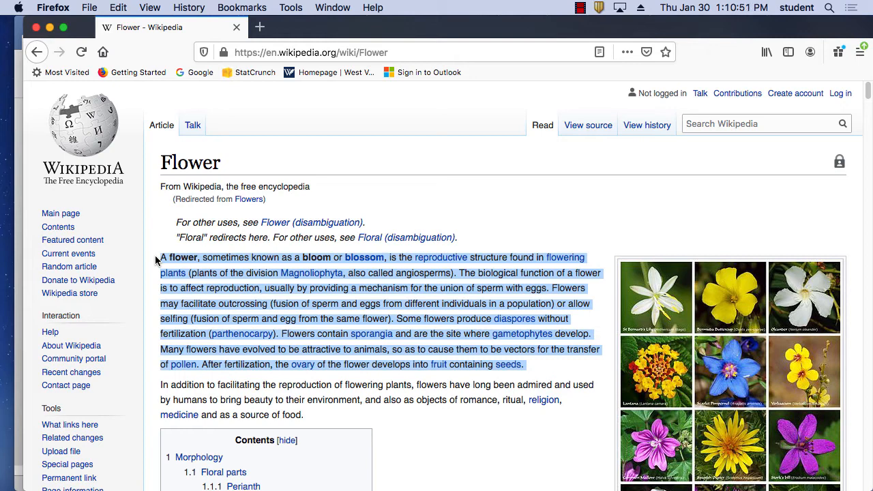
{"action": "mouse_move", "coordinate": [491, 488]}
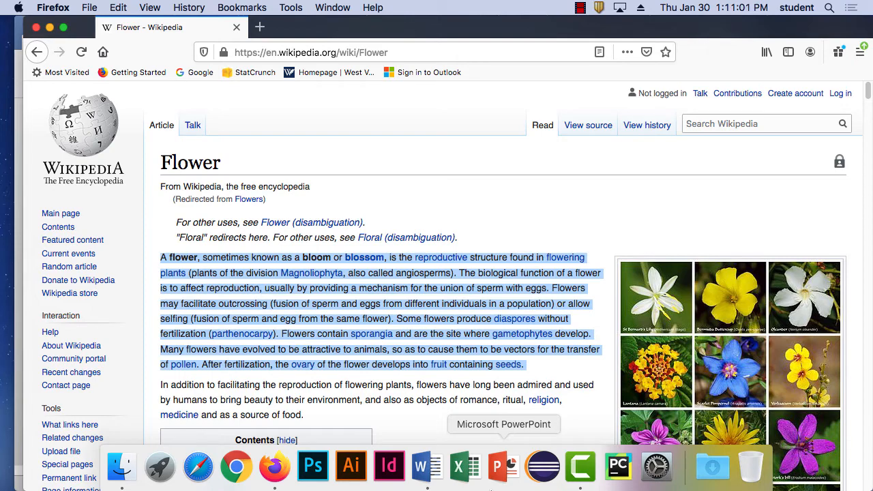
{"action": "left_click", "coordinate": [436, 475]}
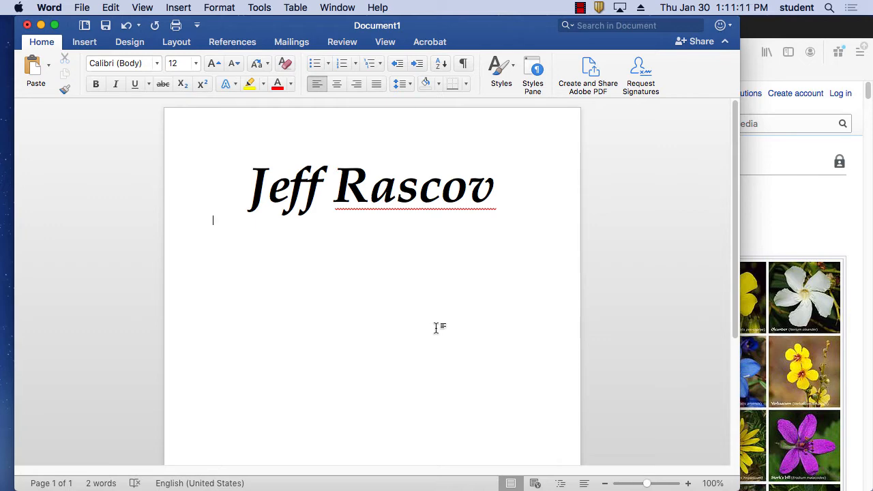
Step: Paste the Wikipedia flower paragraph under the name heading using Keep Text Only
{"action": "key", "text": "super+v"}
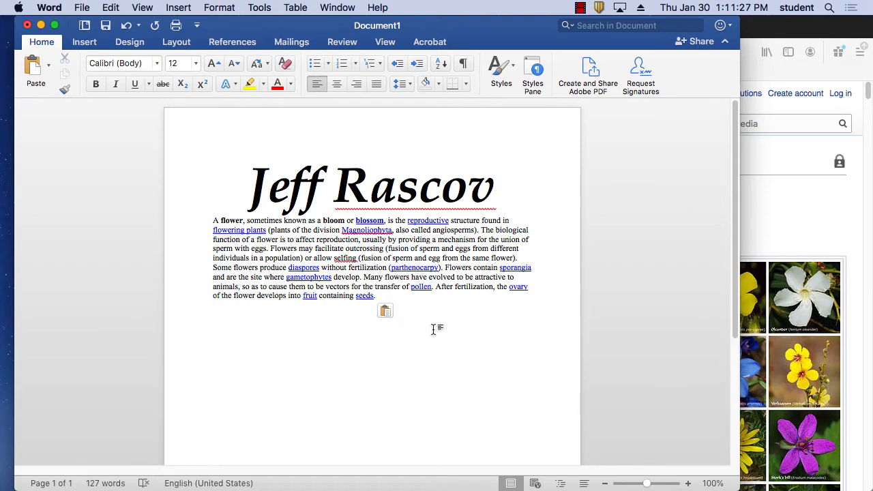
{"action": "left_click", "coordinate": [125, 28]}
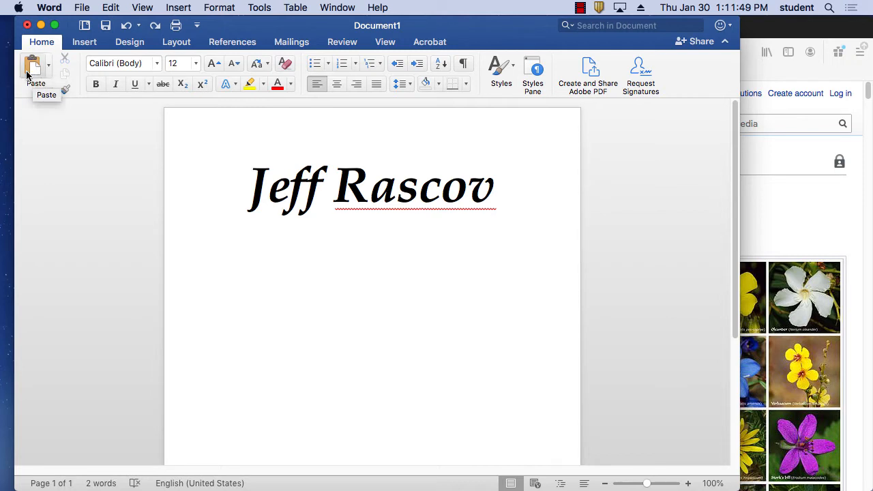
{"action": "left_click", "coordinate": [51, 66]}
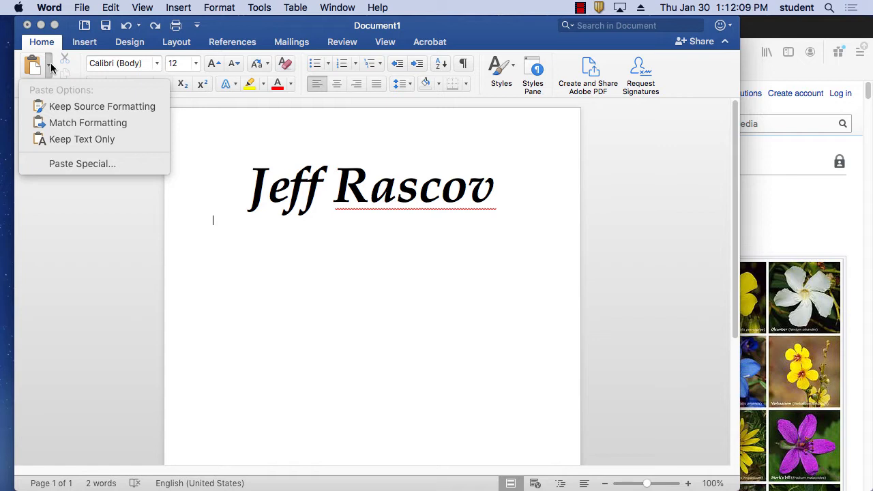
{"action": "left_click", "coordinate": [81, 139]}
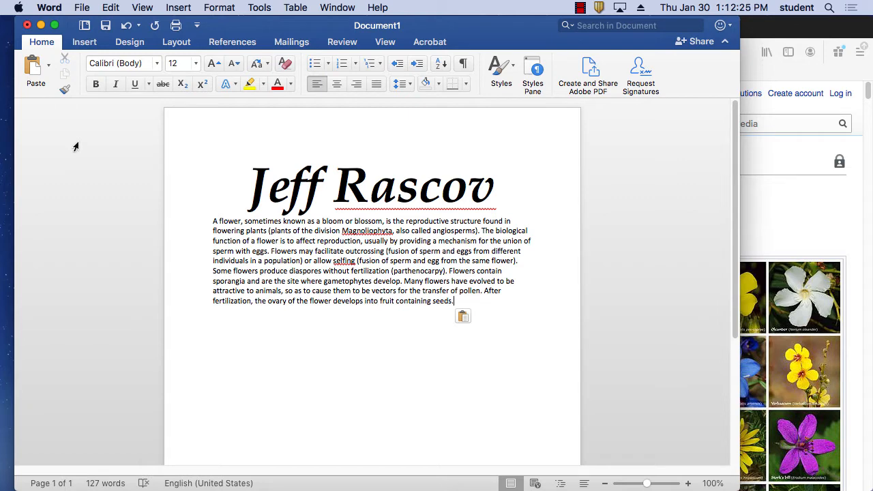
{"action": "left_click", "coordinate": [125, 28]}
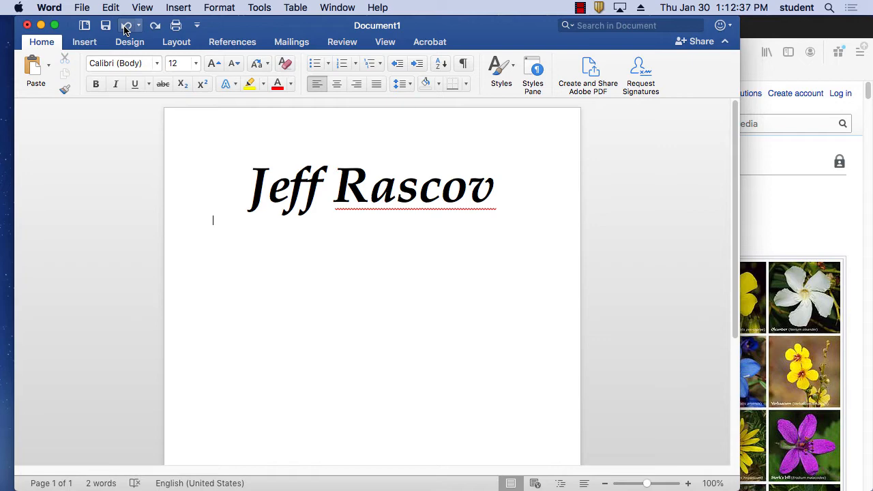
{"action": "left_click", "coordinate": [48, 65]}
{"action": "left_click", "coordinate": [78, 140]}
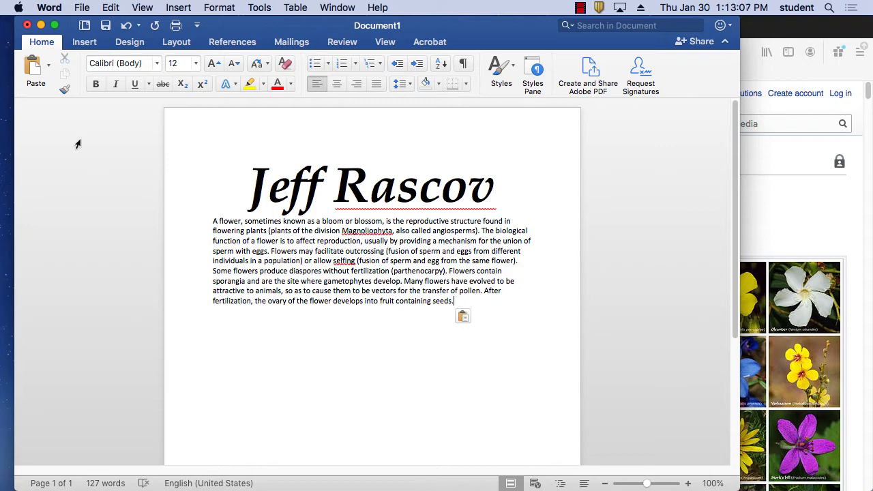
Step: Add a new line of random filler keystrokes beneath the flower paragraph
{"action": "key", "text": "Return"}
{"action": "type", "text": "Hgior;eh gioj hreohj gior;e hgoi;rneo;"}
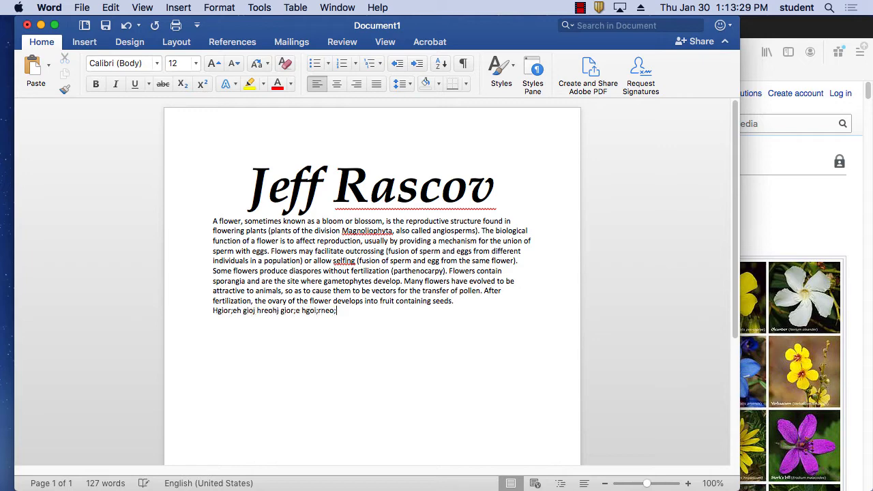
{"action": "type", "text": "rgh o;rh go; reho;ghj reo;ghj o;reh gio;rhiorehrgo ireh"}
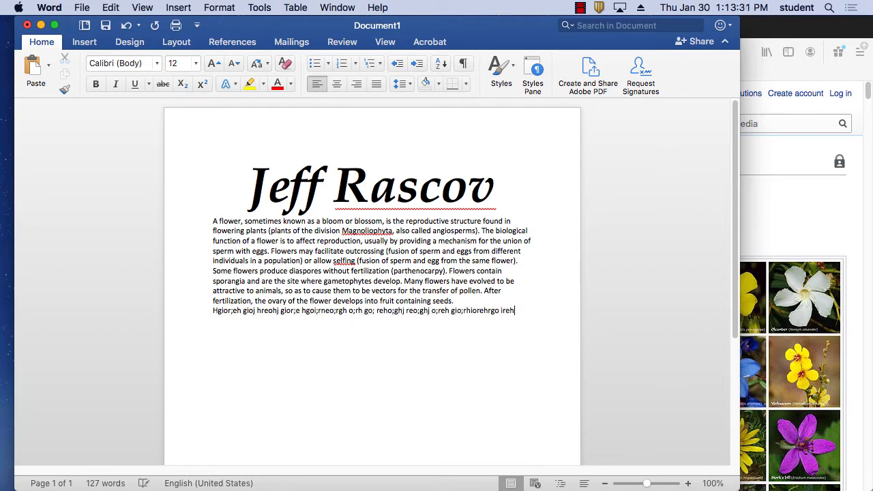
{"action": "type", "text": "gioh ghiorehiroe"}
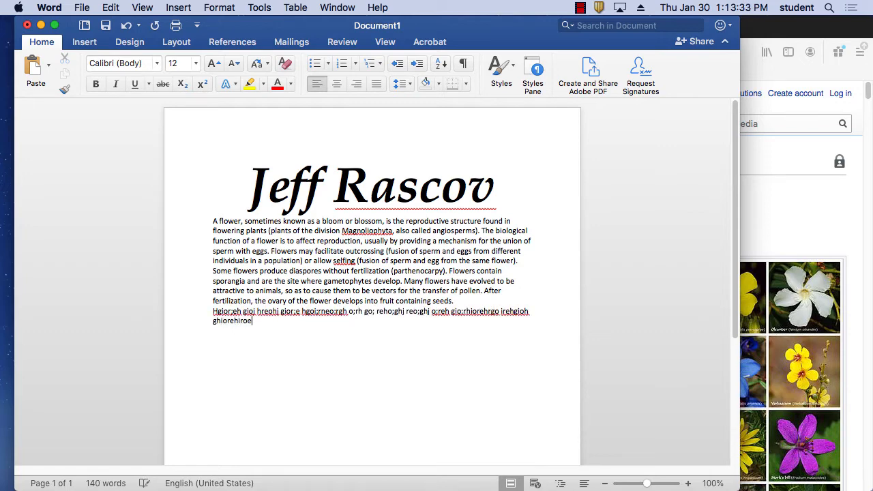
{"action": "type", "text": "hgiorehgiohreio ghro ghreoi ghiore hgiore "}
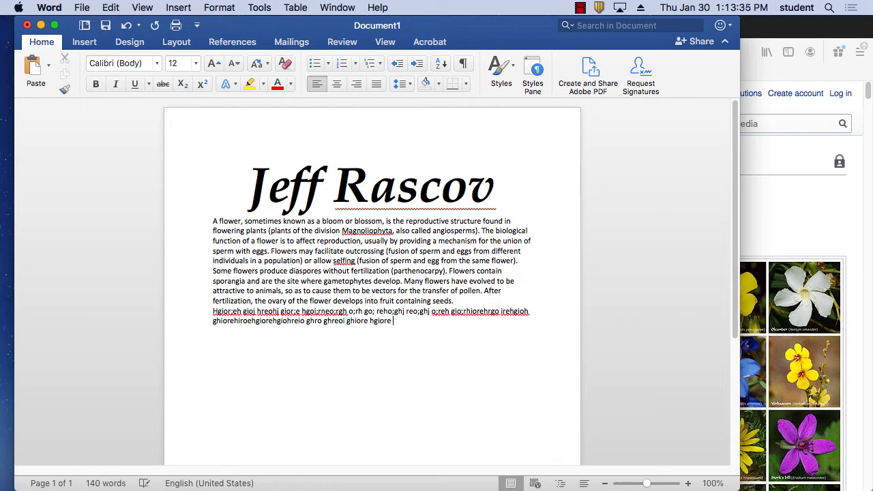
{"action": "type", "text": "hgiore hgo;ire hogi hreoigh oire hgioreh gio"}
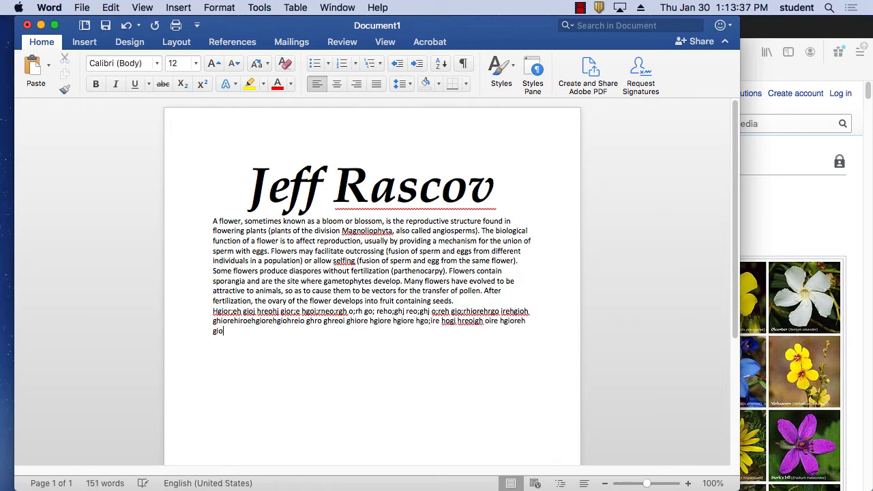
{"action": "type", "text": "g hirohgioerh gio;rehgoirh eiorgh h ig"}
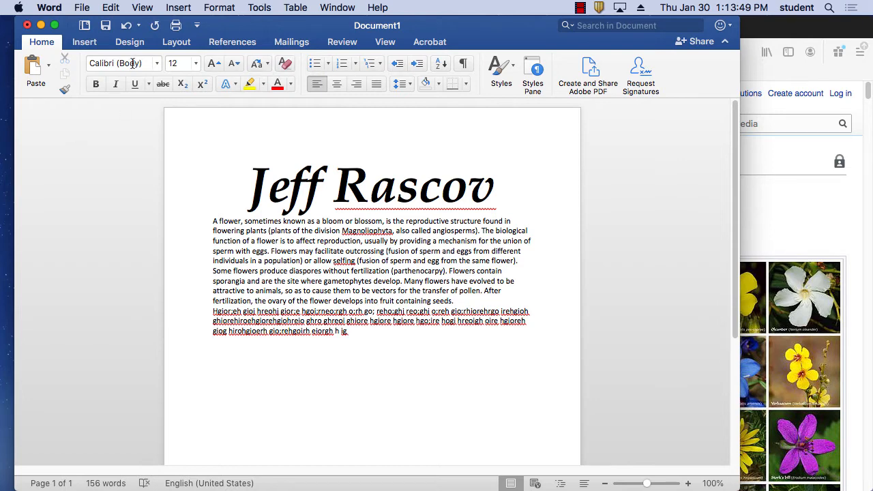
Step: Show formatting marks, delete the empty paragraph, and end the filler text with a line break
{"action": "left_click", "coordinate": [468, 65]}
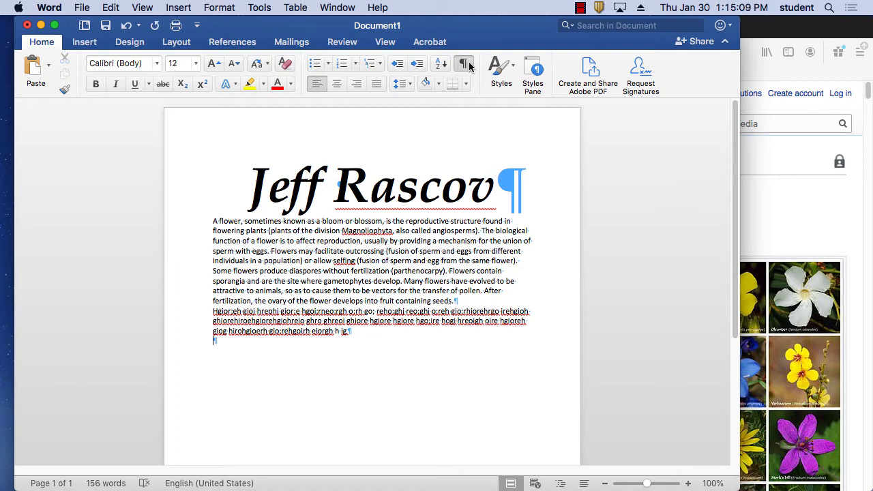
{"action": "key", "text": "BackSpace"}
{"action": "key", "text": "shift+Return"}
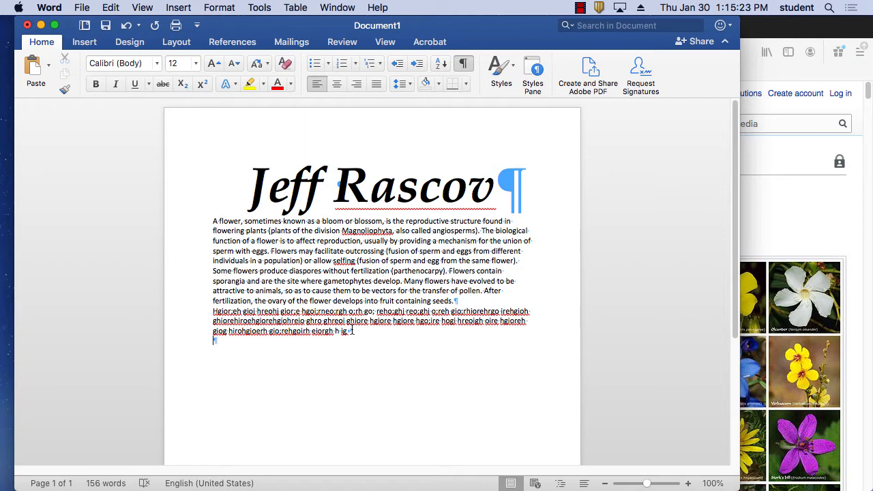
Step: Zoom in to inspect the formatting marks, then zoom back out to about 132%
{"action": "left_click", "coordinate": [654, 484]}
{"action": "mouse_move", "coordinate": [654, 484]}
{"action": "left_mouse_down"}
{"action": "mouse_move", "coordinate": [620, 484]}
{"action": "mouse_move", "coordinate": [662, 484]}
{"action": "left_mouse_up"}
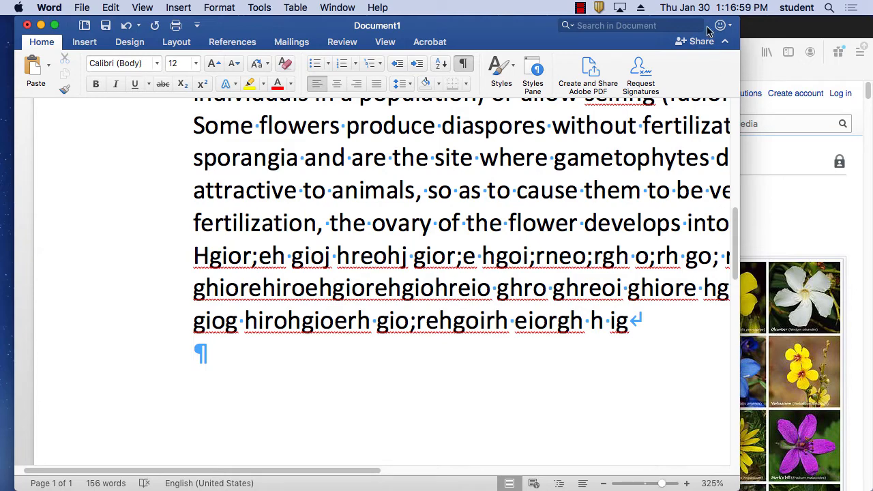
{"action": "left_click", "coordinate": [583, 7]}
{"action": "left_click", "coordinate": [597, 35]}
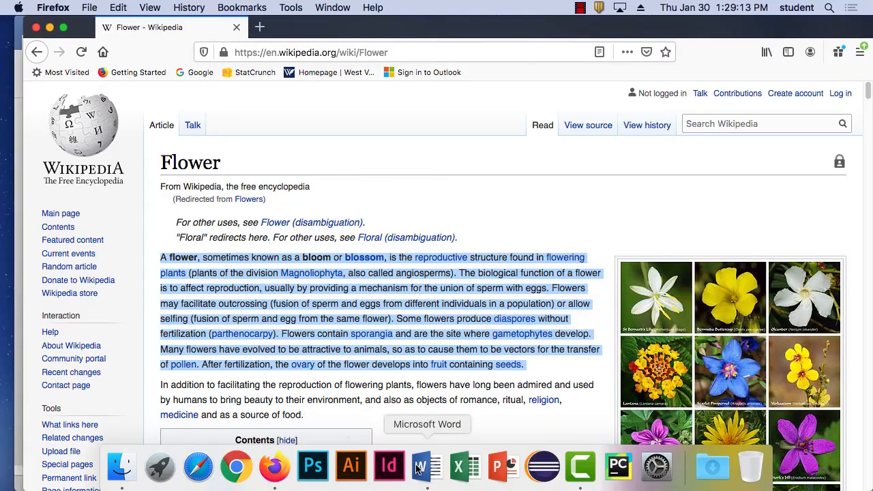
{"action": "left_click", "coordinate": [419, 467]}
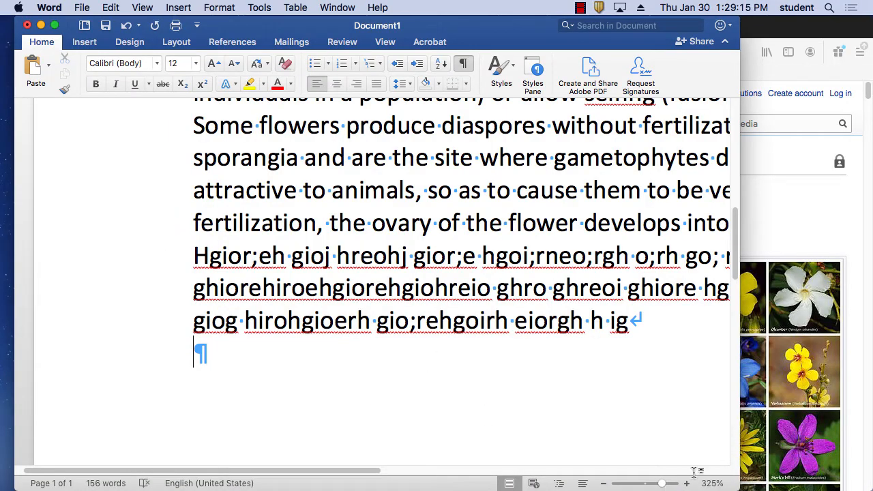
{"action": "left_click_drag", "start_coordinate": [662, 484], "coordinate": [645, 483]}
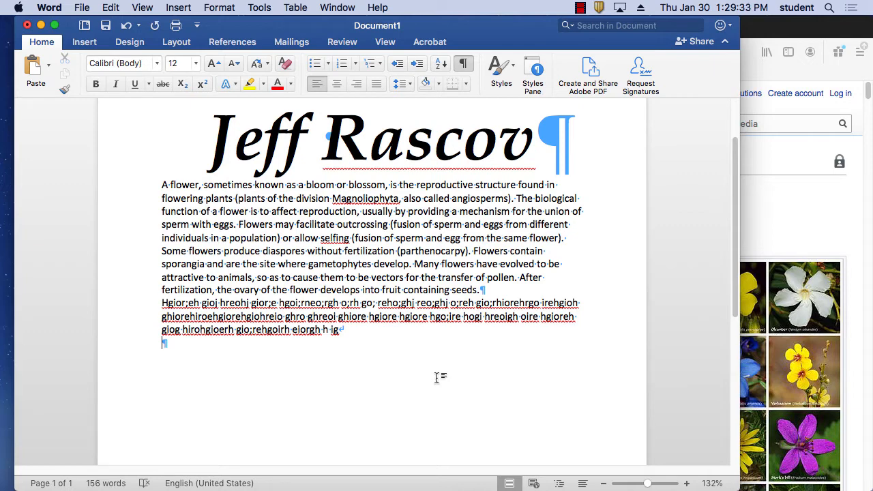
Step: Try center, right and justified alignment on the body paragraphs, settle on left alignment, then return to Firefox
{"action": "left_click_drag", "start_coordinate": [378, 337], "coordinate": [156, 182]}
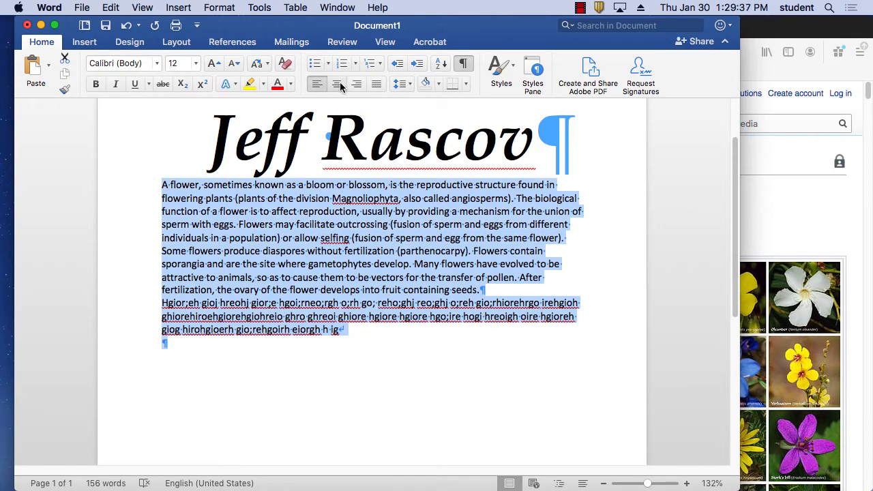
{"action": "left_click", "coordinate": [340, 85]}
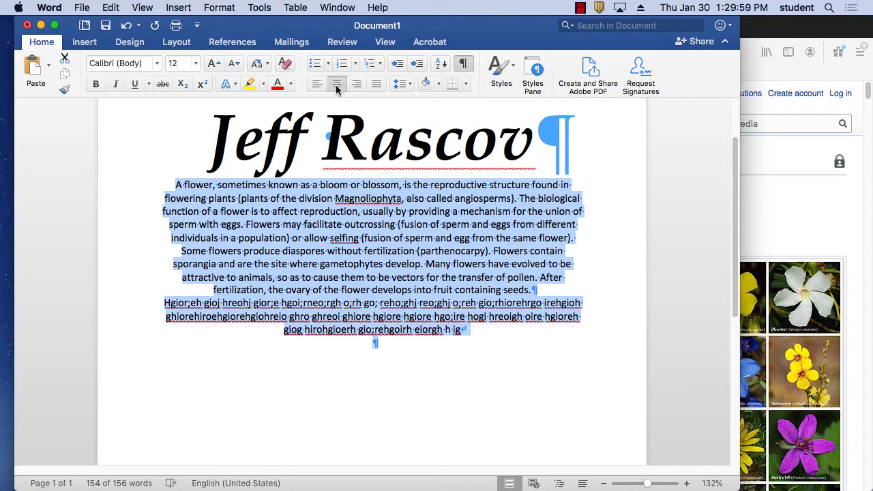
{"action": "left_click", "coordinate": [356, 85]}
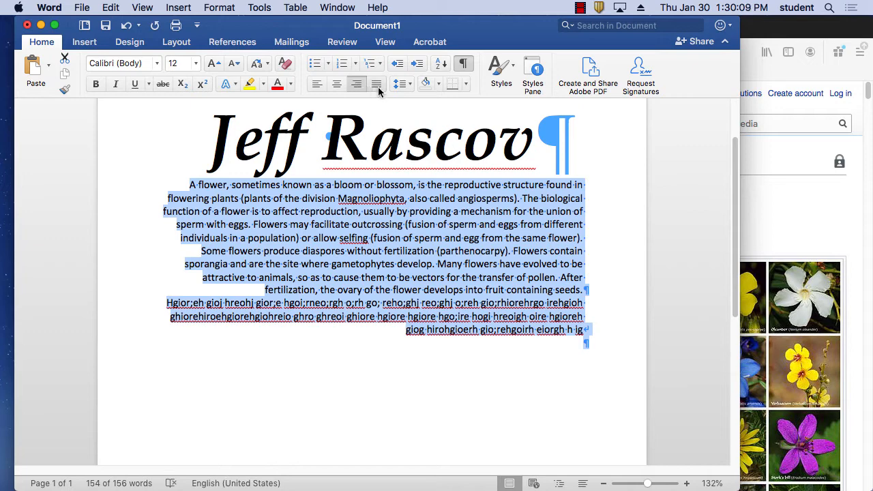
{"action": "left_click", "coordinate": [376, 85]}
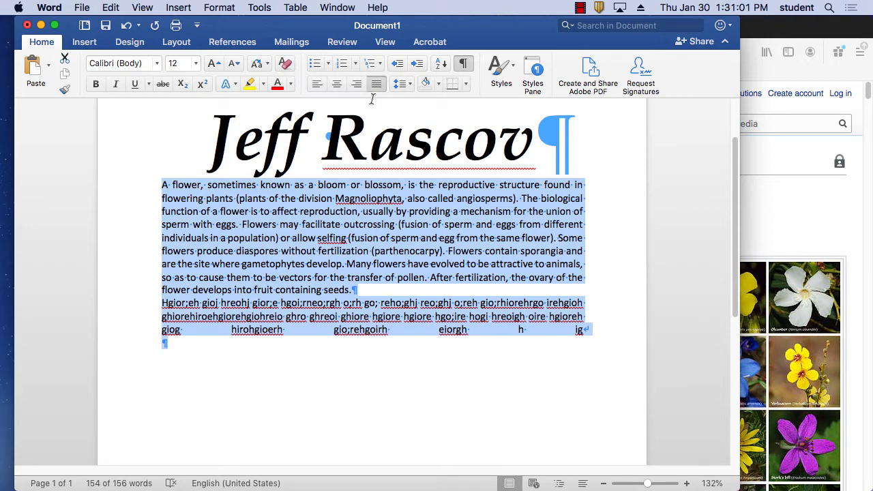
{"action": "left_click", "coordinate": [318, 84]}
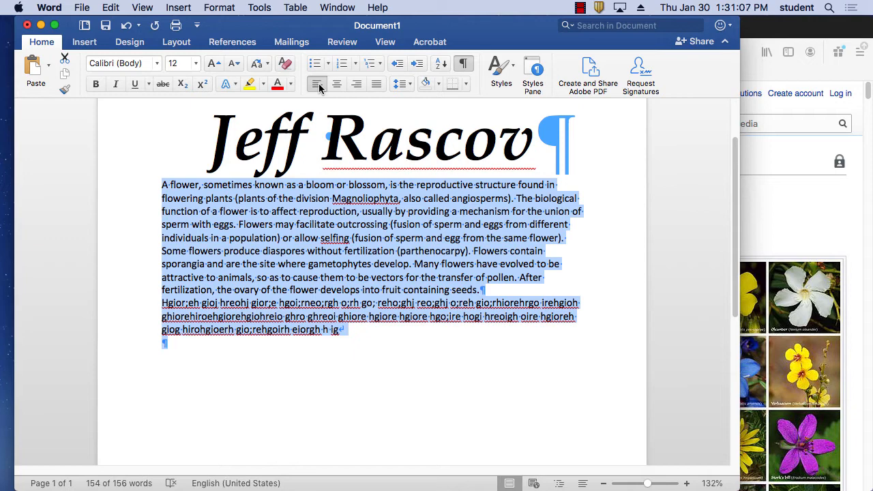
{"action": "left_click", "coordinate": [846, 204]}
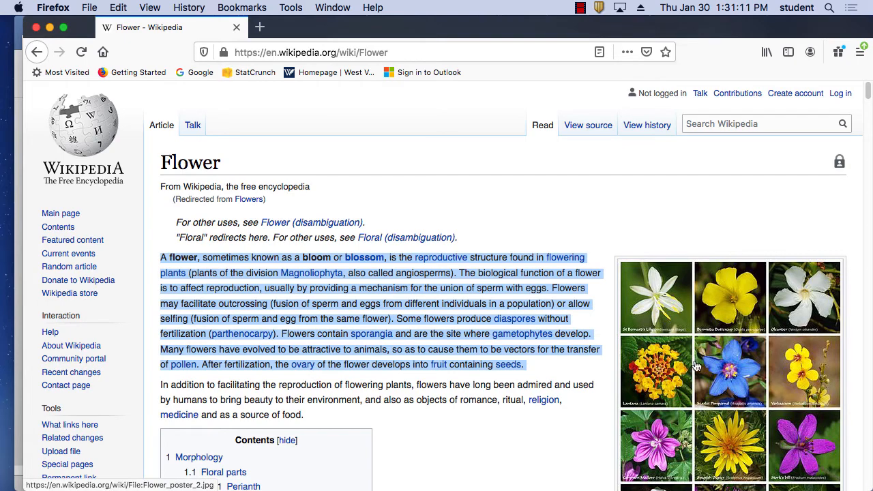
Step: Open the flower poster image full-size on its own page
{"action": "scroll", "coordinate": [736, 382], "scroll_direction": "down", "scroll_amount": 3}
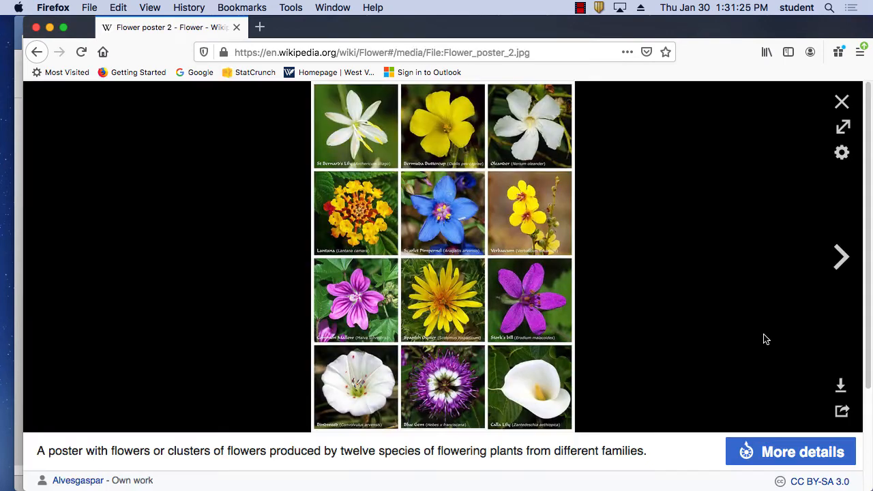
{"action": "left_click", "coordinate": [765, 339]}
{"action": "right_click", "coordinate": [502, 235]}
{"action": "left_click", "coordinate": [505, 243]}
Step: Copy the Flower_poster_2.jpg image and return to the Word document
{"action": "left_click", "coordinate": [503, 242]}
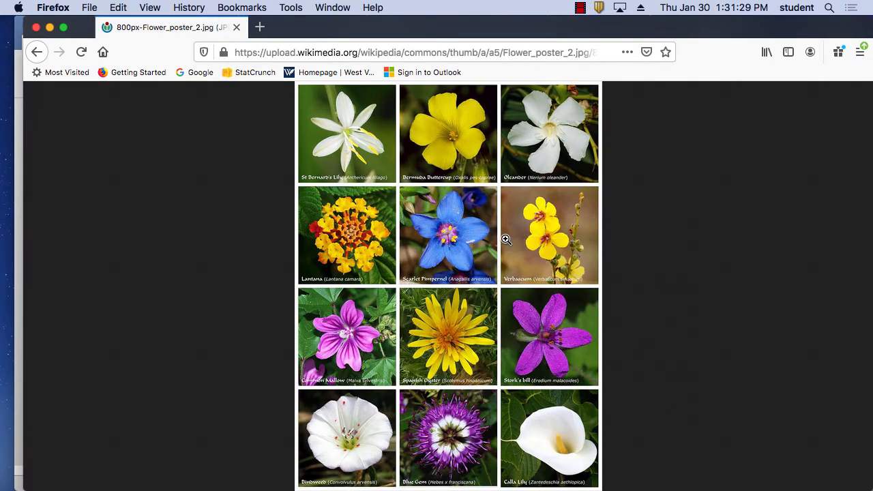
{"action": "right_click", "coordinate": [504, 236]}
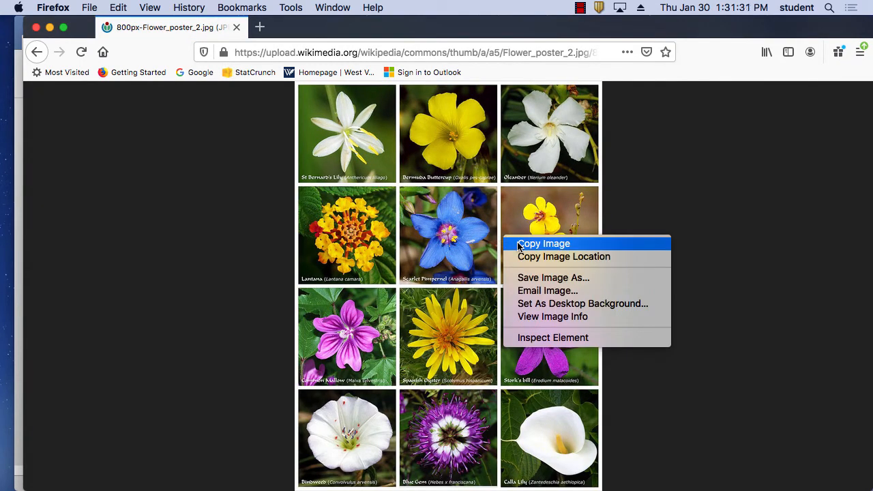
{"action": "left_click", "coordinate": [520, 243]}
{"action": "right_click", "coordinate": [520, 239]}
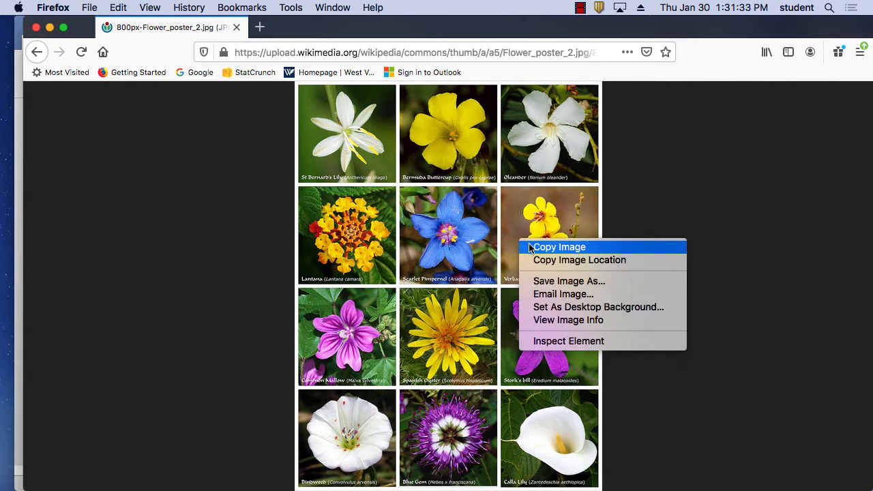
{"action": "left_click", "coordinate": [525, 244]}
{"action": "right_click", "coordinate": [511, 238]}
{"action": "left_click", "coordinate": [524, 242]}
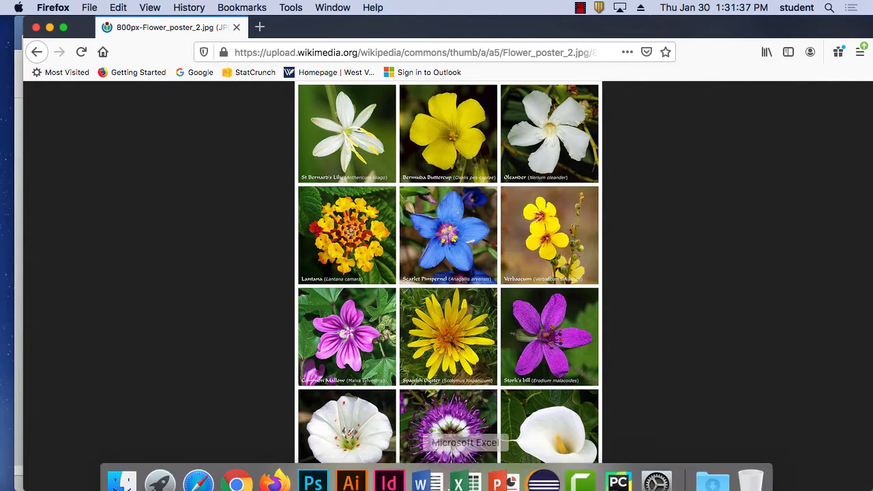
{"action": "left_click", "coordinate": [427, 476]}
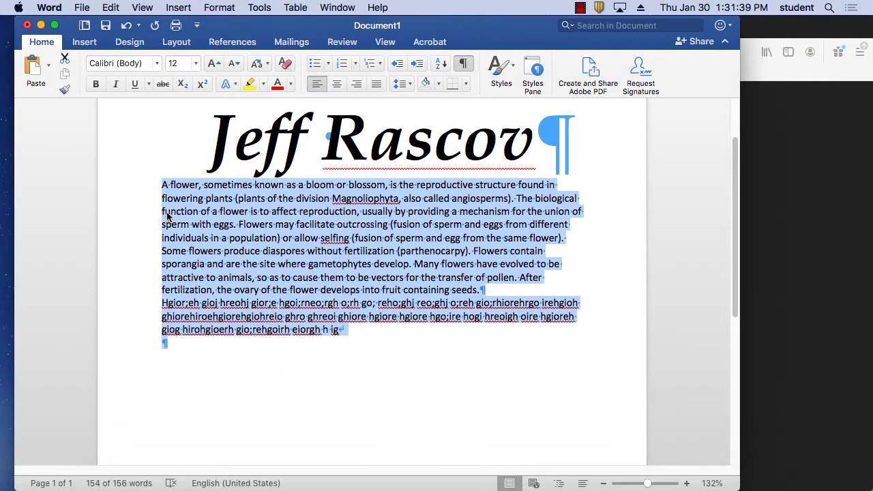
Step: Paste the copied flower poster at the start of the 'A flower' paragraph and select it
{"action": "left_click", "coordinate": [164, 185]}
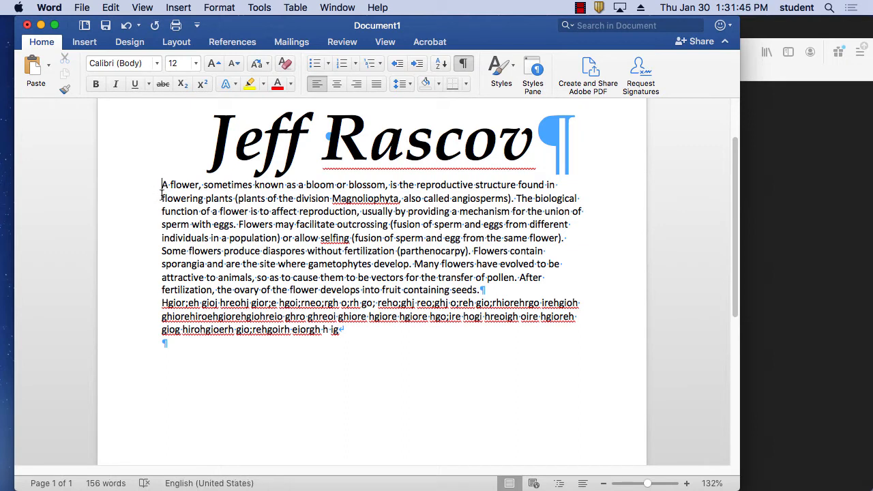
{"action": "left_click", "coordinate": [49, 64]}
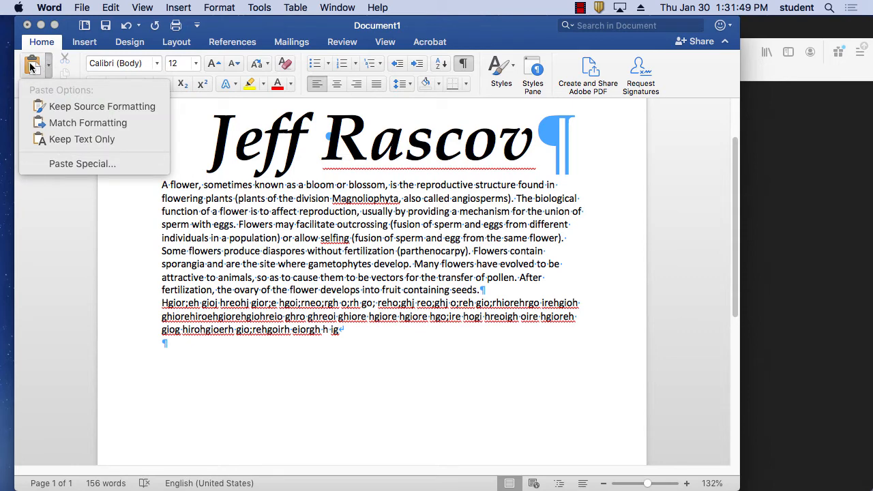
{"action": "left_click", "coordinate": [31, 66]}
{"action": "left_click", "coordinate": [32, 66]}
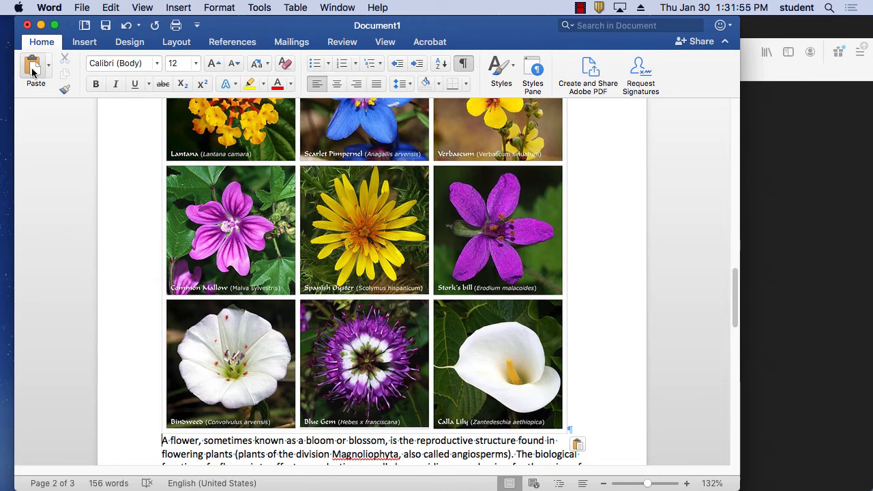
{"action": "left_click", "coordinate": [354, 236]}
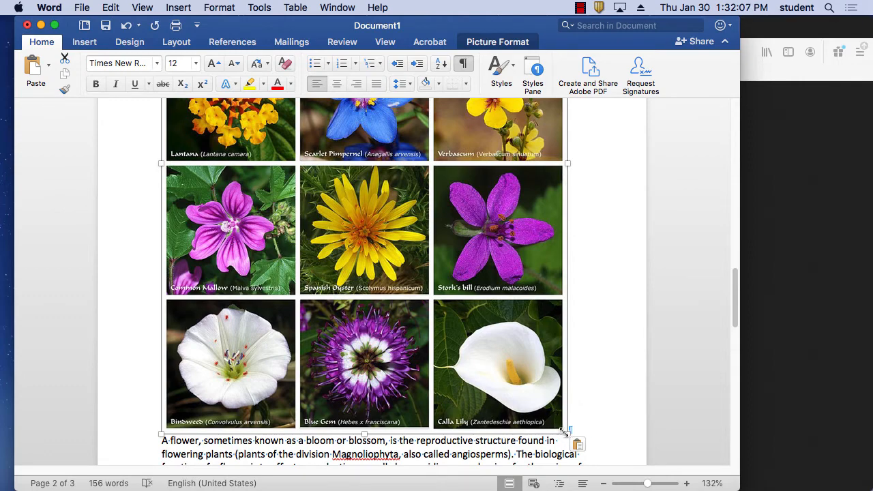
Step: Resize the flower poster proportionally down to thumbnail size above the paragraph
{"action": "left_click_drag", "start_coordinate": [563, 432], "coordinate": [248, 124]}
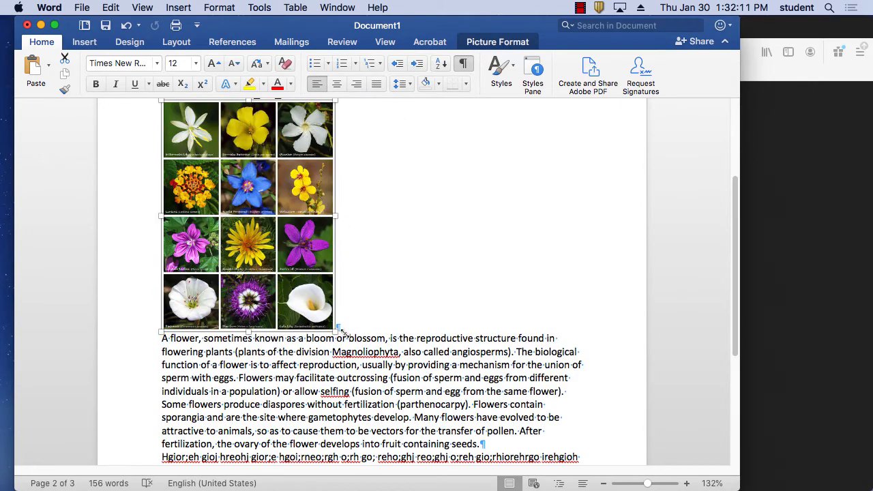
{"action": "left_click_drag", "start_coordinate": [343, 333], "coordinate": [217, 230]}
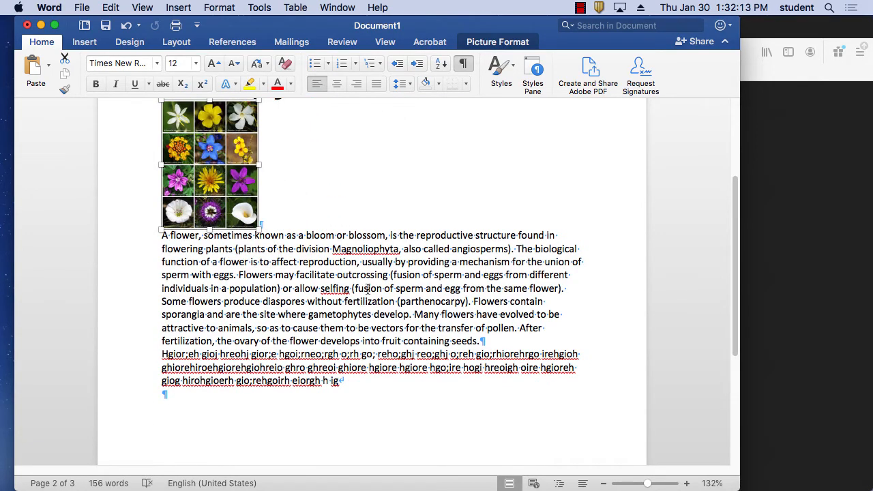
{"action": "scroll", "coordinate": [367, 288], "scroll_direction": "up", "scroll_amount": 3}
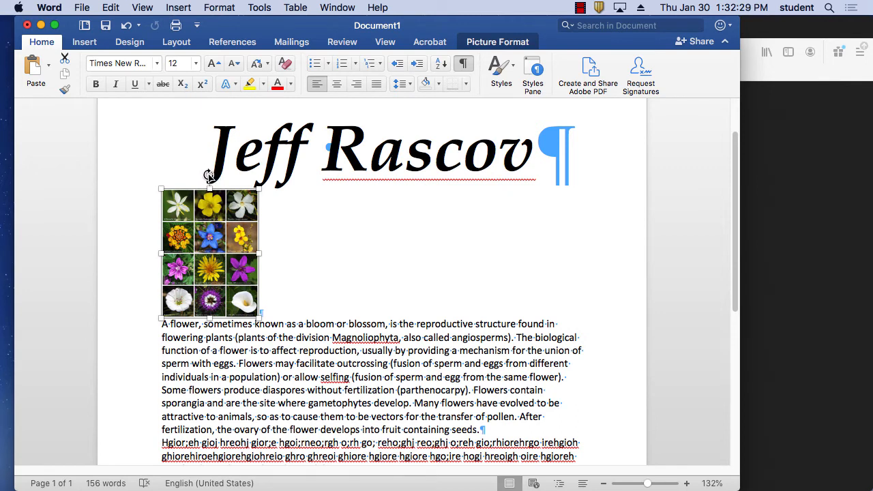
Step: Tilt the flower picture to a rotation of about 345.94°
{"action": "left_click_drag", "start_coordinate": [210, 175], "coordinate": [191, 198]}
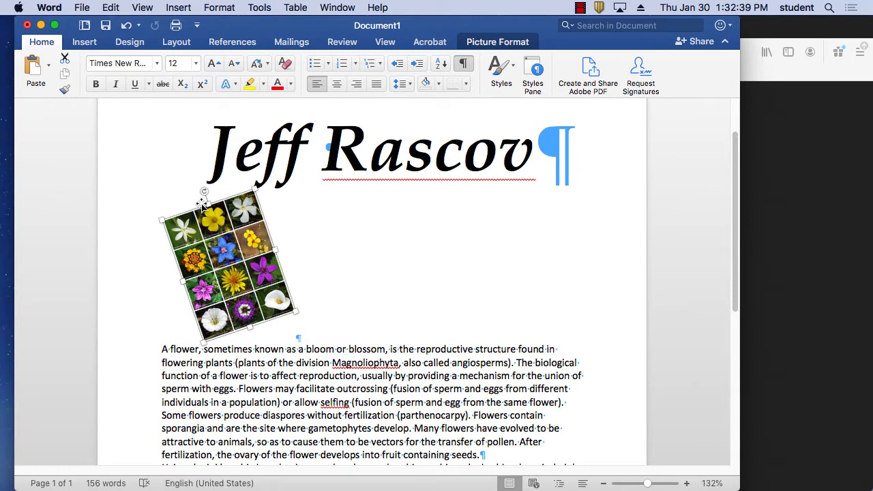
{"action": "left_click_drag", "start_coordinate": [204, 191], "coordinate": [209, 182]}
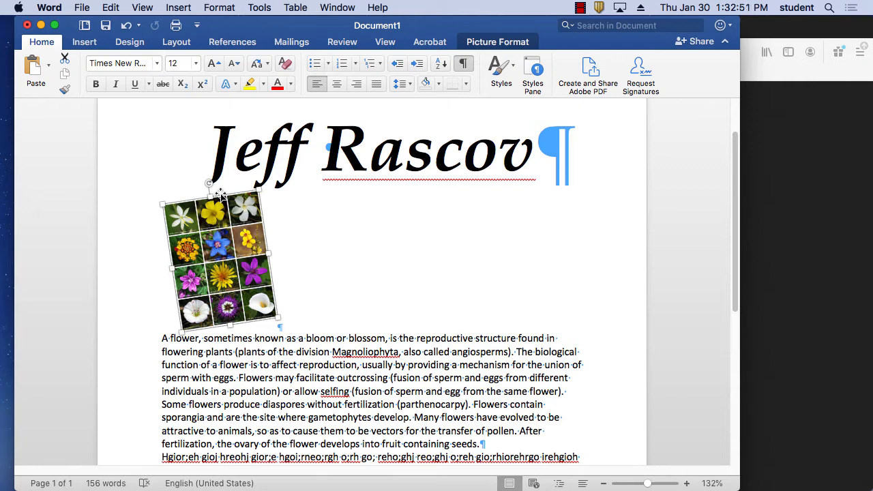
Step: Set the flower picture's text wrapping to Square
{"action": "right_click", "coordinate": [239, 239]}
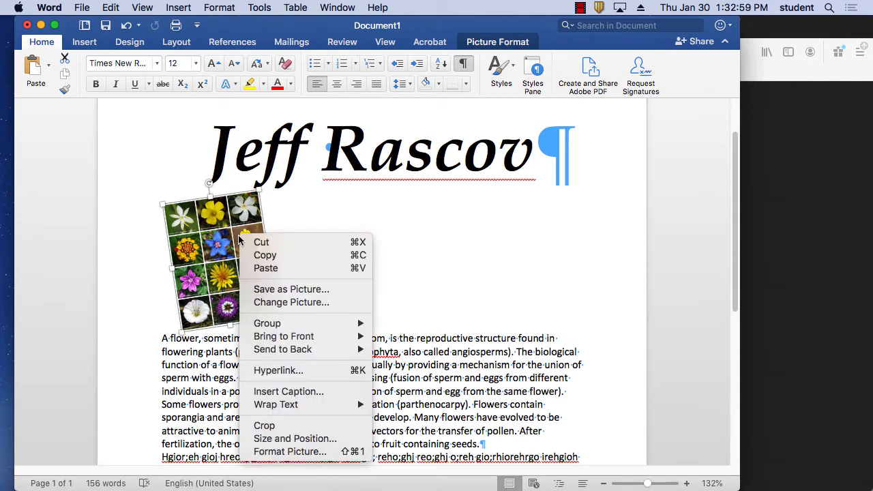
{"action": "mouse_move", "coordinate": [310, 406]}
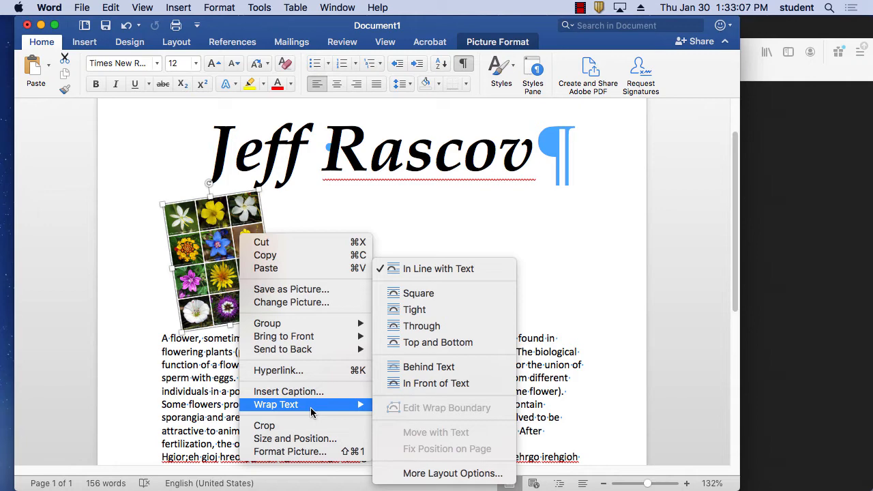
{"action": "left_click", "coordinate": [433, 294]}
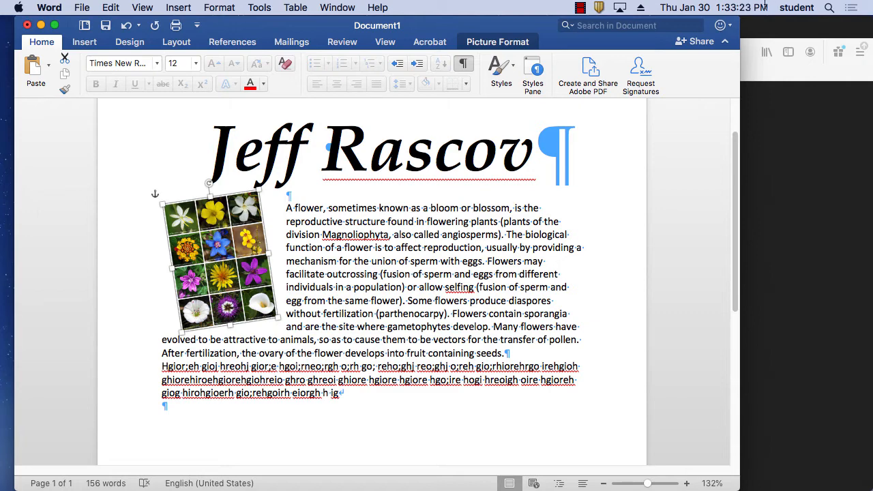
{"action": "left_click", "coordinate": [579, 8]}
Step: Select the word 'flower' in the first line of the paragraph
{"action": "left_click", "coordinate": [589, 37]}
{"action": "left_click_drag", "start_coordinate": [324, 208], "coordinate": [296, 214]}
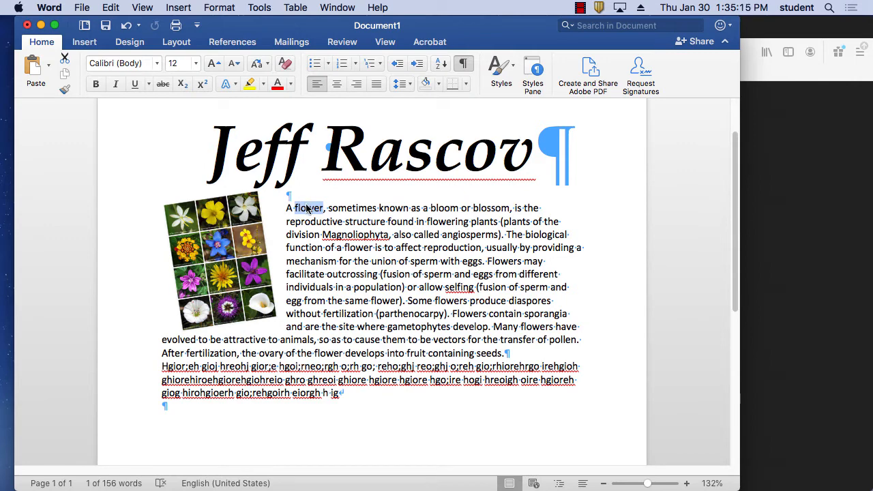
{"action": "mouse_move", "coordinate": [466, 489]}
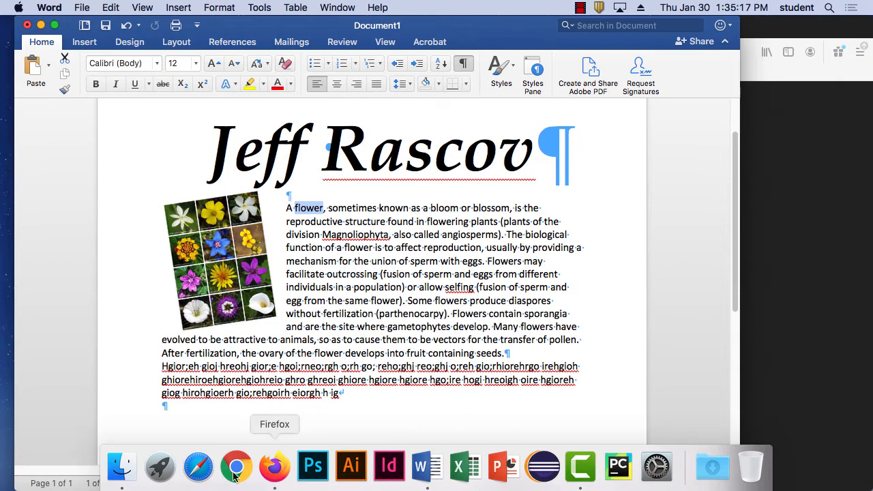
Step: In Firefox, go back to the Wikipedia Flower article and select its URL in the address bar
{"action": "left_click", "coordinate": [277, 478]}
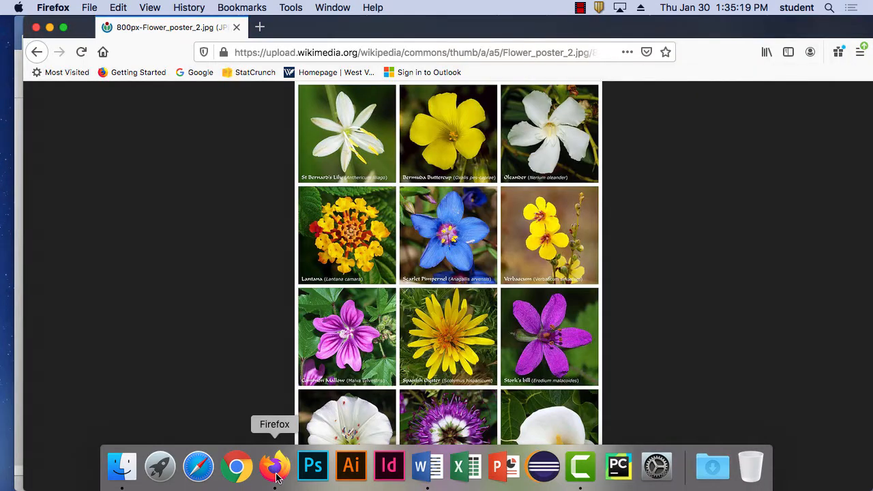
{"action": "left_click", "coordinate": [38, 53]}
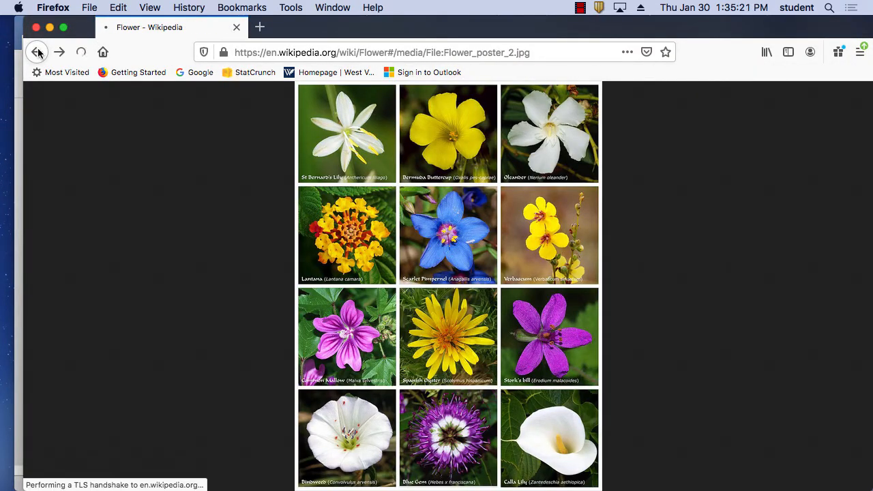
{"action": "left_click", "coordinate": [38, 52]}
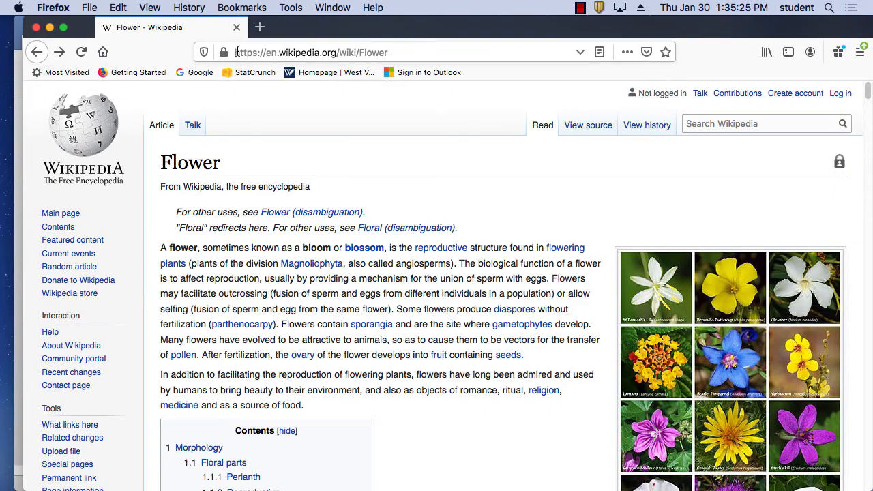
{"action": "left_click", "coordinate": [397, 53]}
{"action": "key", "text": "super+c"}
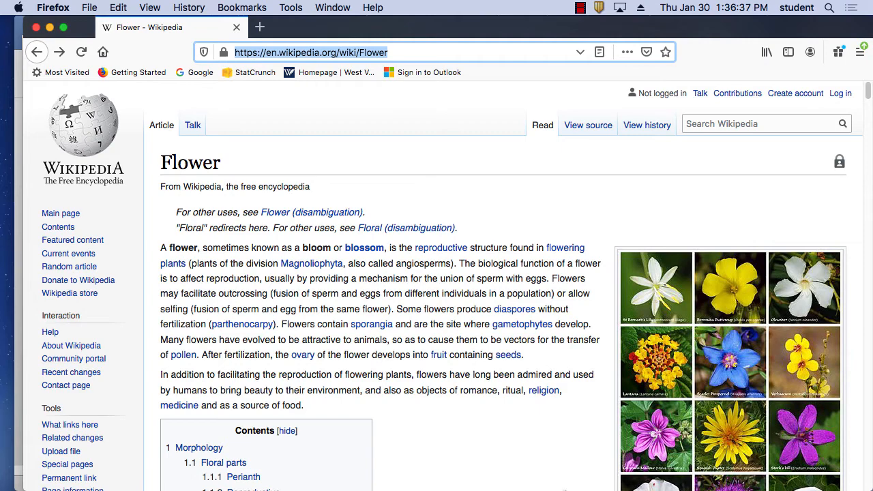
{"action": "mouse_move", "coordinate": [458, 481]}
{"action": "left_click", "coordinate": [421, 469]}
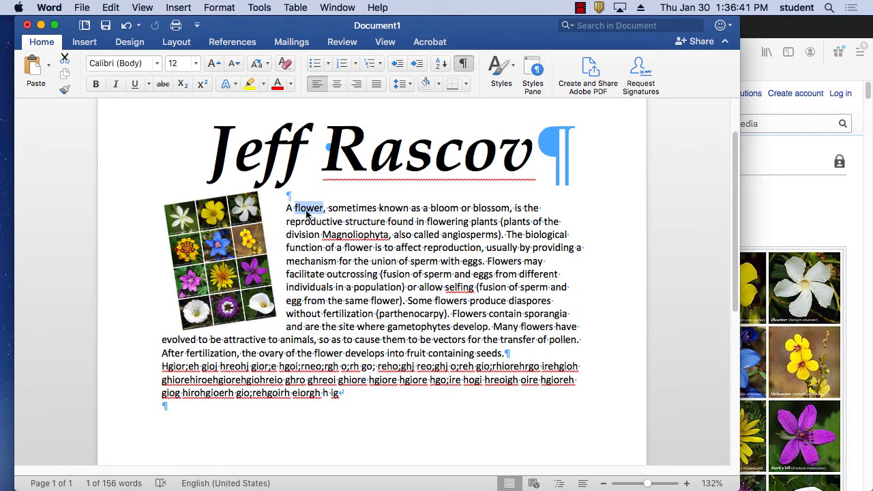
{"action": "left_click", "coordinate": [93, 43]}
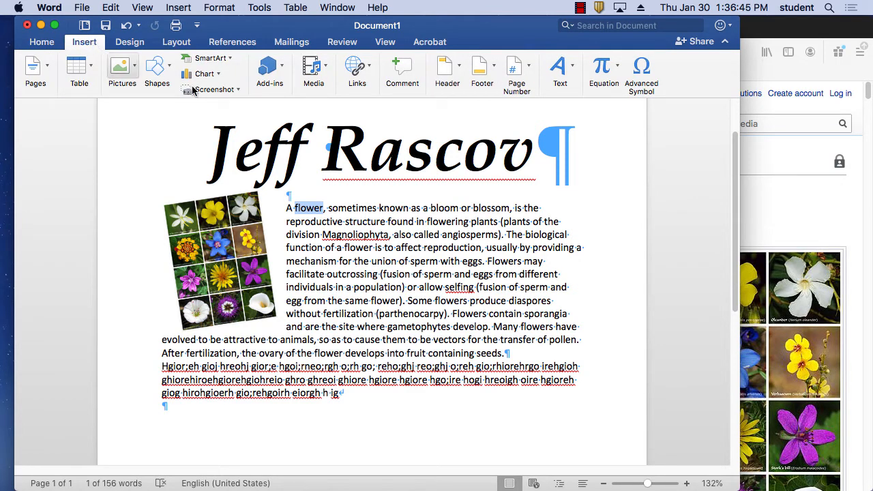
{"action": "left_click", "coordinate": [362, 72]}
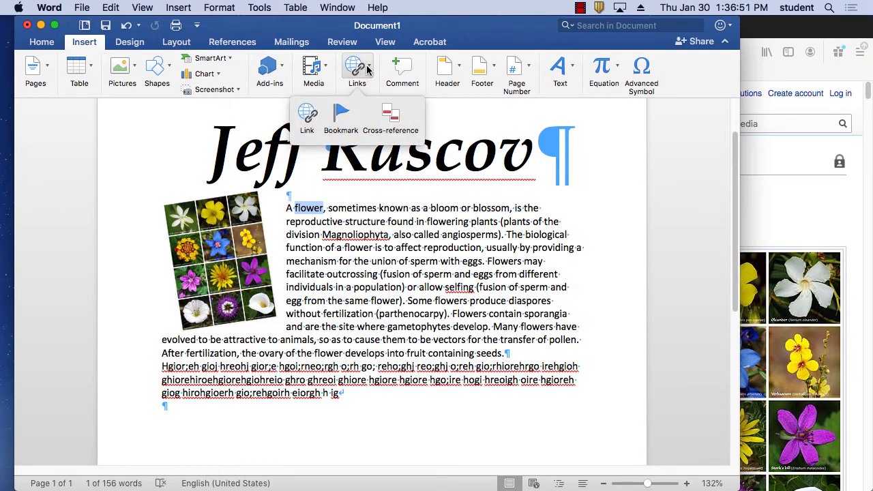
{"action": "left_click", "coordinate": [368, 68]}
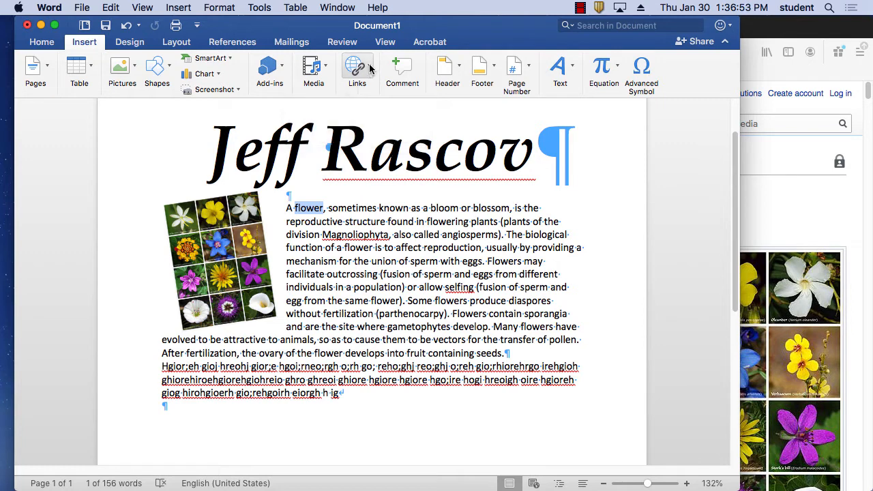
{"action": "left_click", "coordinate": [370, 68]}
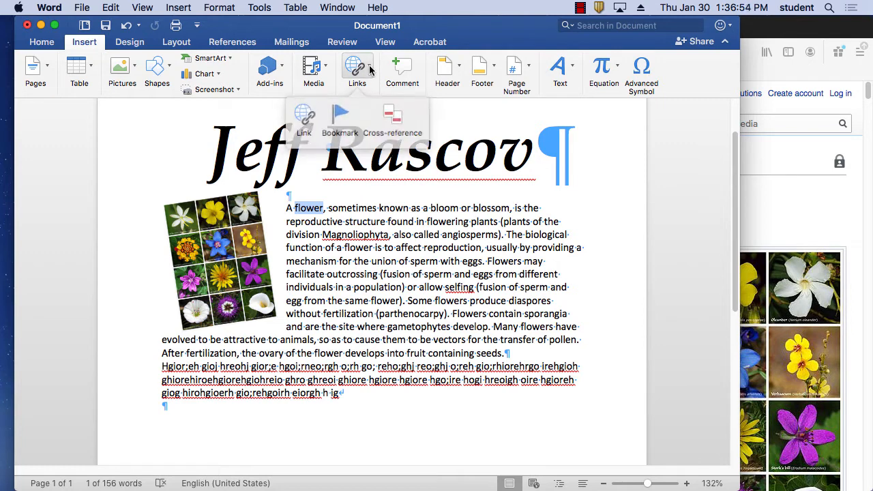
{"action": "left_click", "coordinate": [308, 116]}
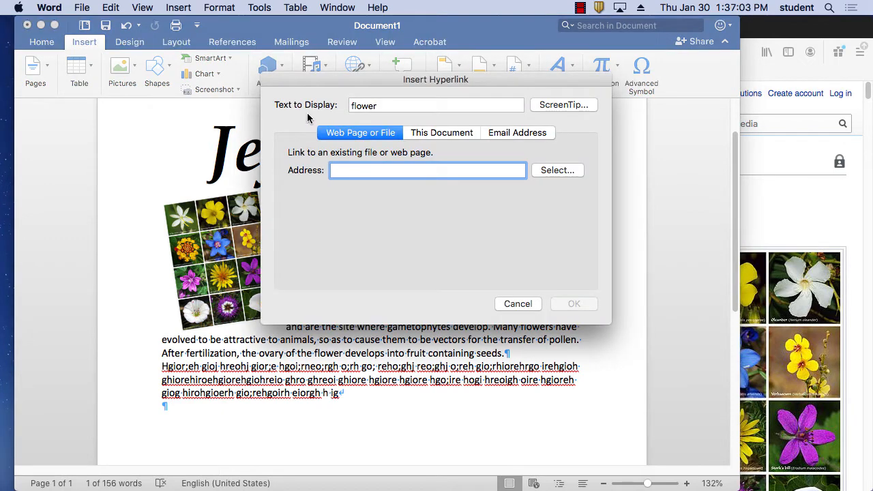
{"action": "key", "text": "super+v"}
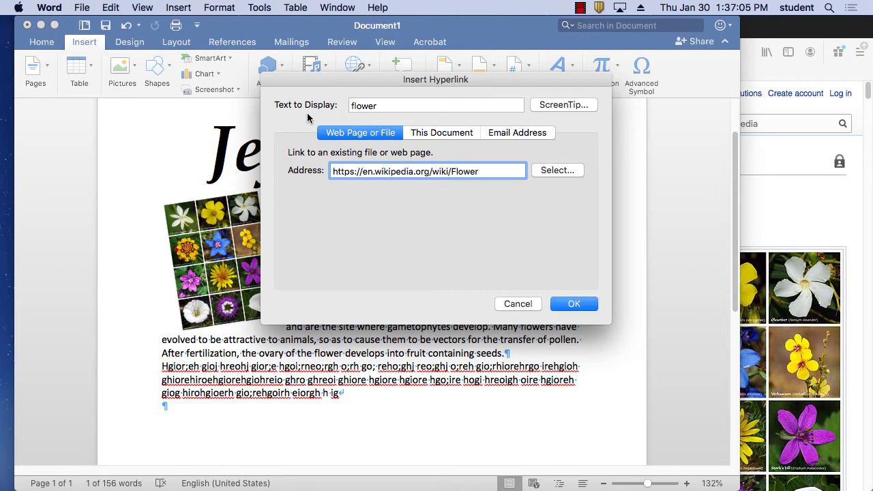
{"action": "left_click", "coordinate": [589, 308]}
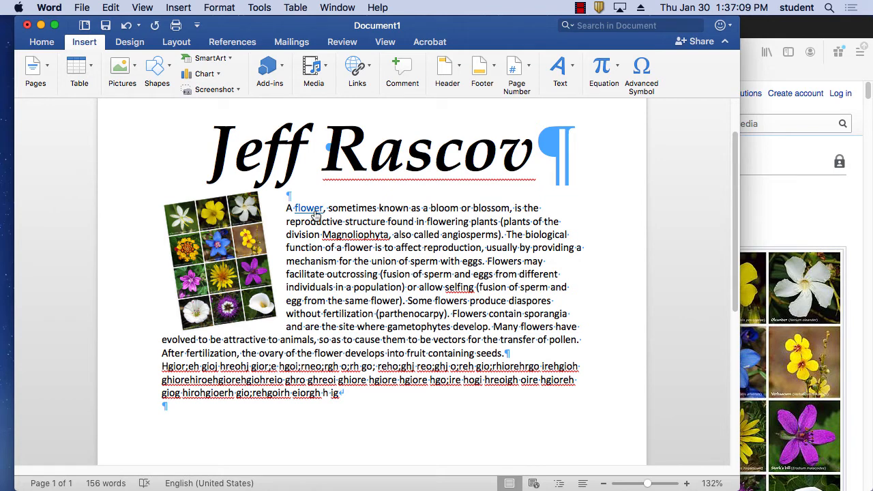
Step: Add the author's name and an 'Email Me' line below the paragraph, then select 'Email Me'
{"action": "mouse_move", "coordinate": [316, 214]}
{"action": "key", "text": "Return"}
{"action": "key", "text": "Return"}
{"action": "type", "text": "Jeff R"}
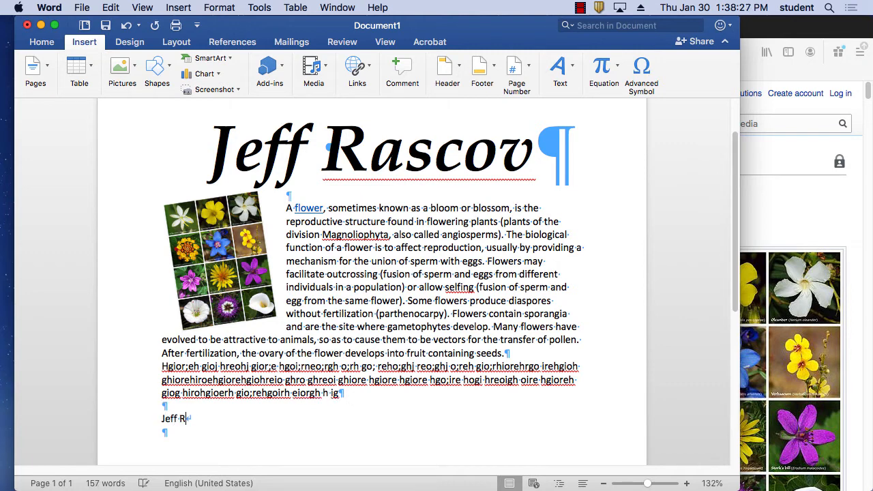
{"action": "type", "text": "ascov"}
{"action": "key", "text": "Return"}
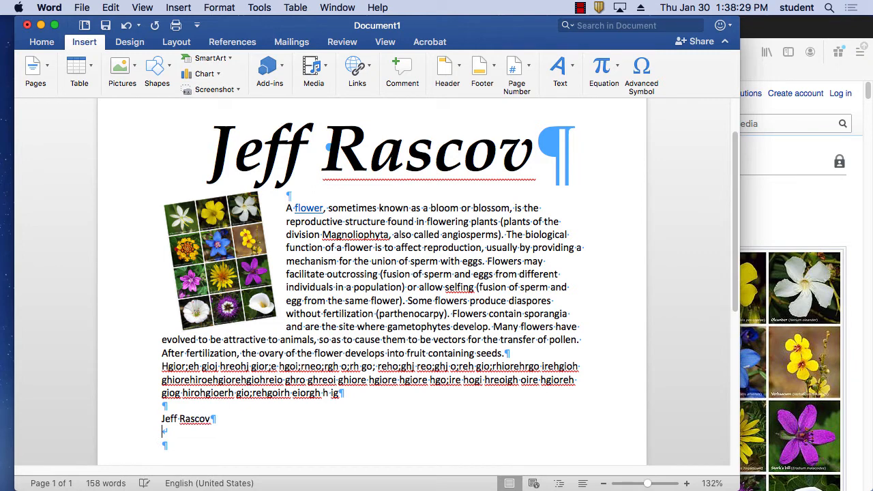
{"action": "type", "text": "Email Me"}
{"action": "left_click_drag", "start_coordinate": [206, 431], "coordinate": [165, 437]}
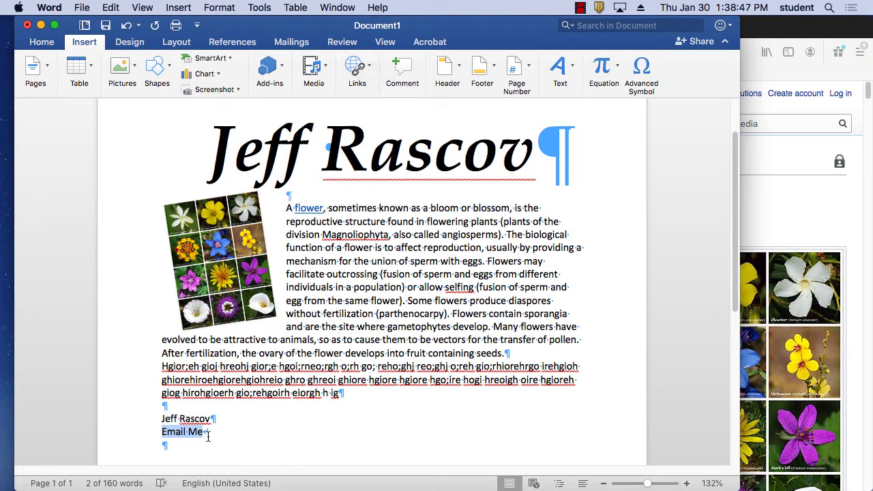
Step: Link 'Email Me' to the author's email address with the subject 'The Flower Paper'
{"action": "left_click", "coordinate": [357, 72]}
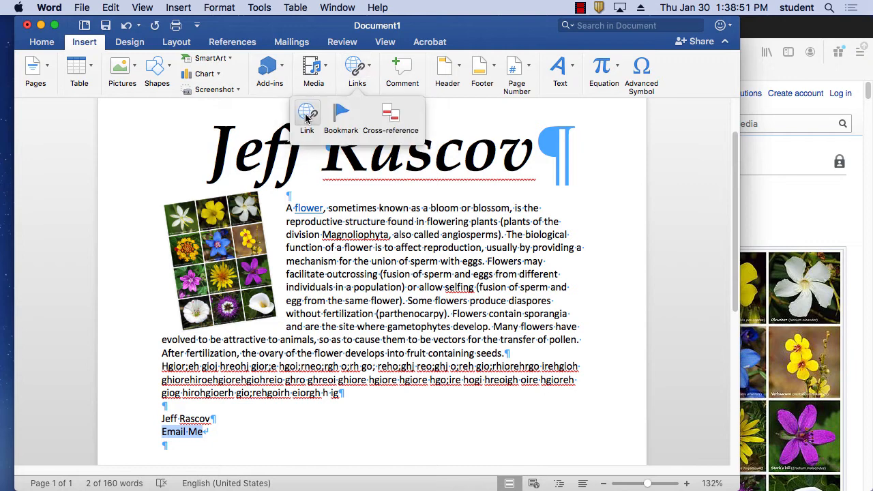
{"action": "left_click", "coordinate": [307, 117]}
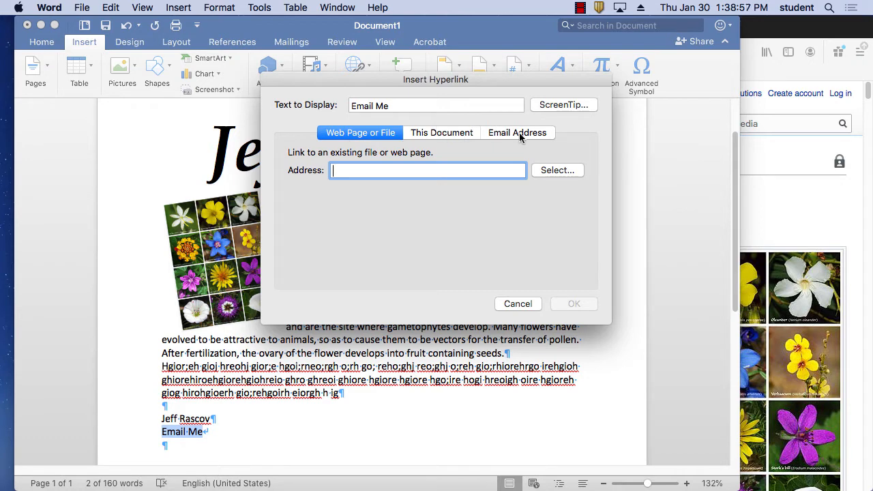
{"action": "left_click", "coordinate": [518, 134]}
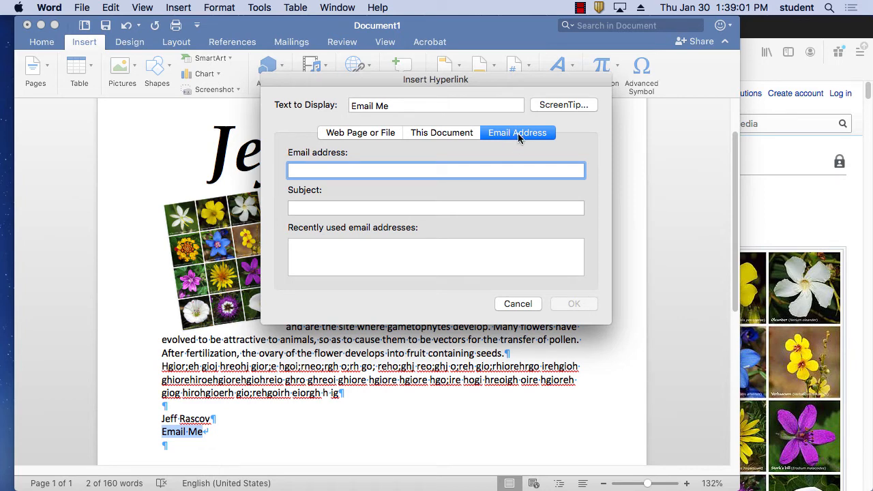
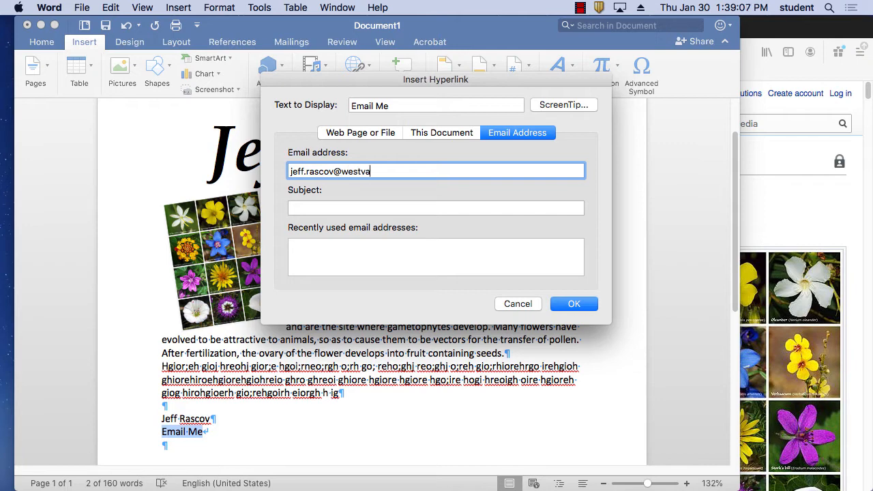
{"action": "left_click", "coordinate": [343, 205]}
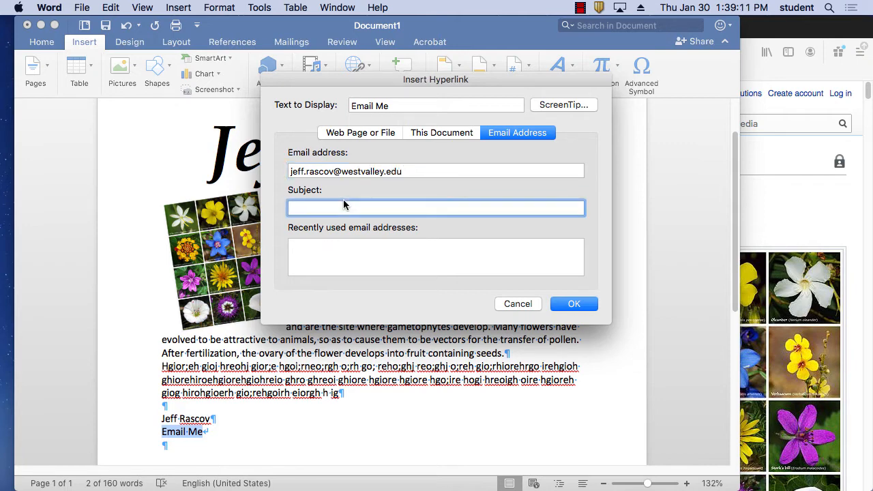
{"action": "type", "text": "The Flower Paper"}
{"action": "left_click", "coordinate": [337, 253]}
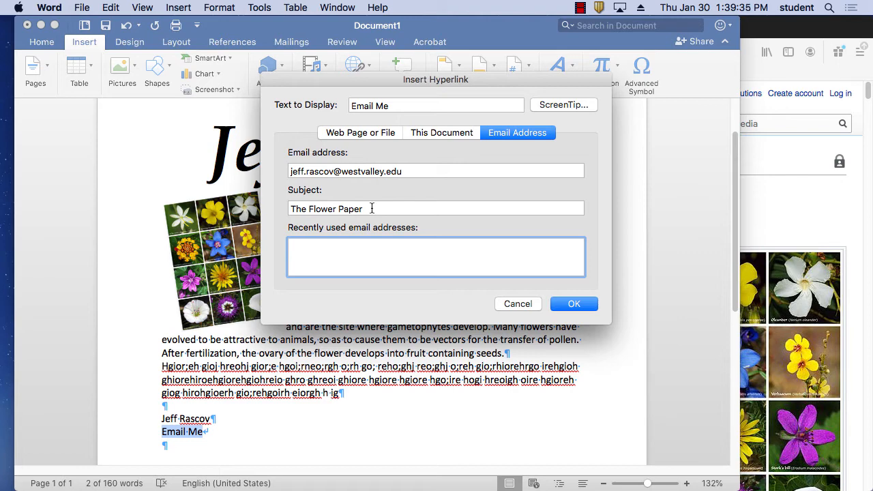
{"action": "left_click", "coordinate": [578, 302]}
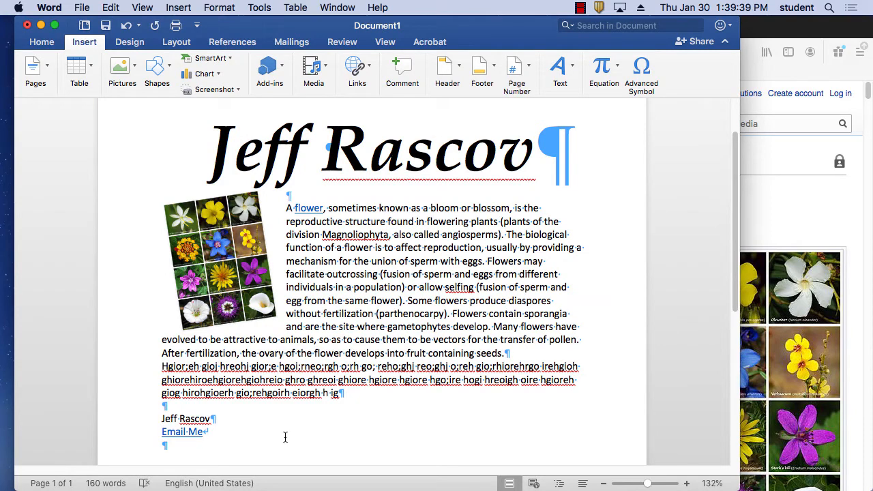
{"action": "left_click", "coordinate": [181, 434]}
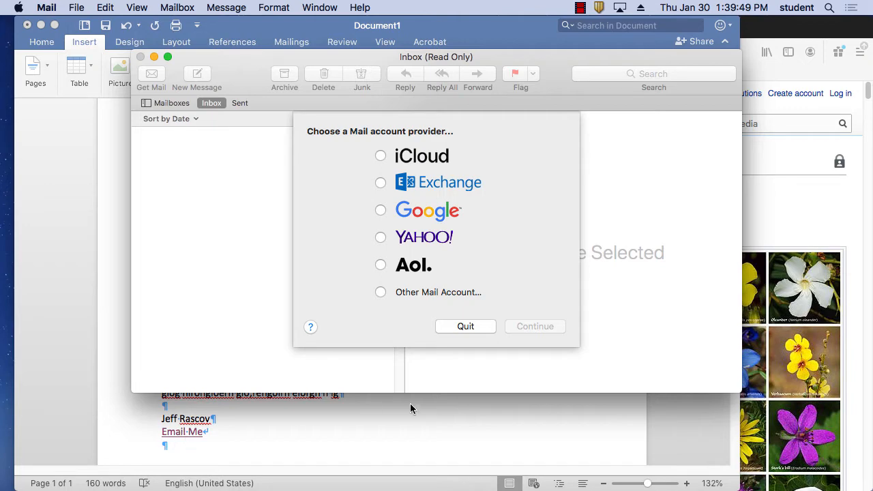
{"action": "left_click", "coordinate": [467, 324]}
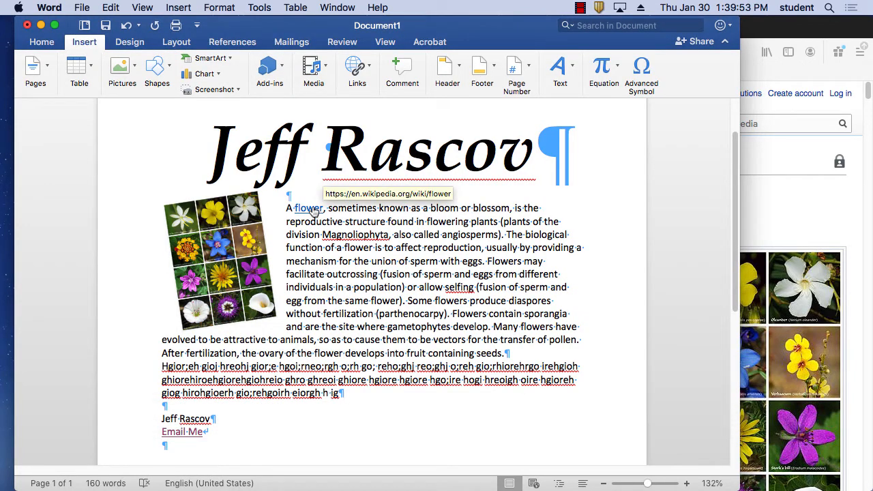
{"action": "left_click", "coordinate": [309, 208]}
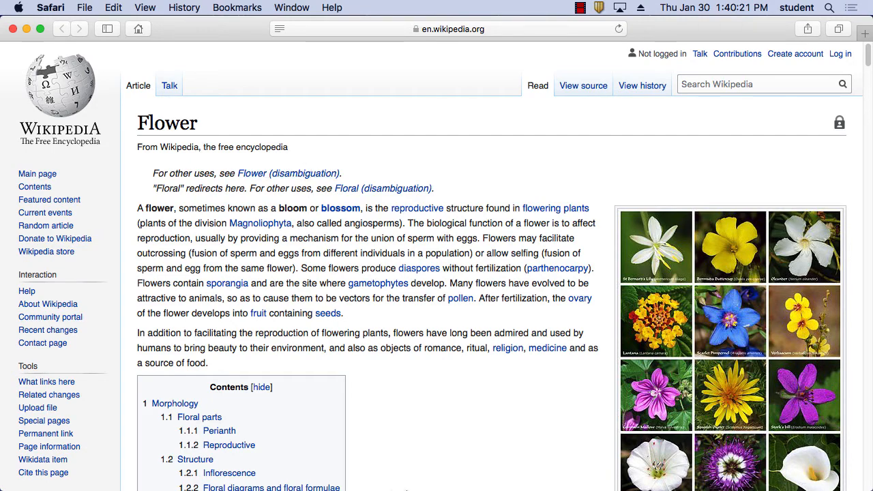
Step: Return from Safari's Flower article to the Word document
{"action": "mouse_move", "coordinate": [422, 488]}
{"action": "left_click", "coordinate": [427, 469]}
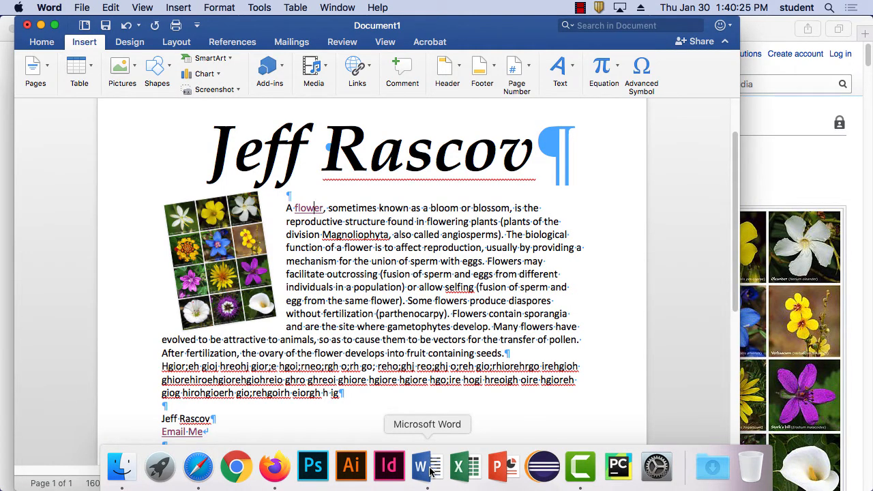
{"action": "scroll", "coordinate": [513, 394], "scroll_direction": "down", "scroll_amount": 5}
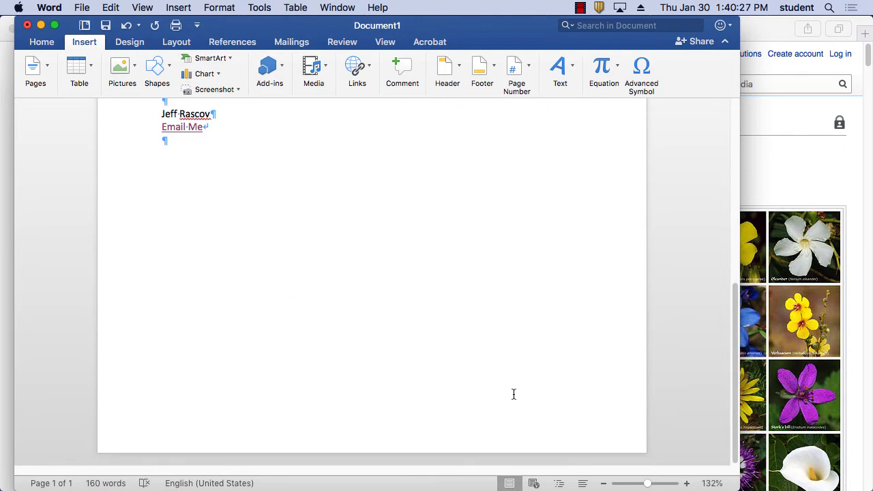
{"action": "scroll", "coordinate": [513, 395], "scroll_direction": "up", "scroll_amount": 5}
{"action": "scroll", "coordinate": [514, 394], "scroll_direction": "down", "scroll_amount": 5}
{"action": "scroll", "coordinate": [473, 434], "scroll_direction": "up", "scroll_amount": 5}
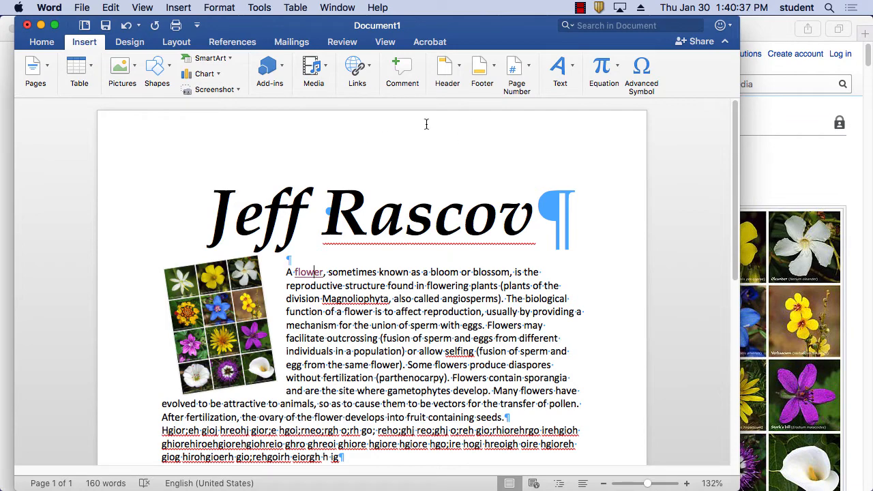
{"action": "scroll", "coordinate": [585, 364], "scroll_direction": "down", "scroll_amount": 5}
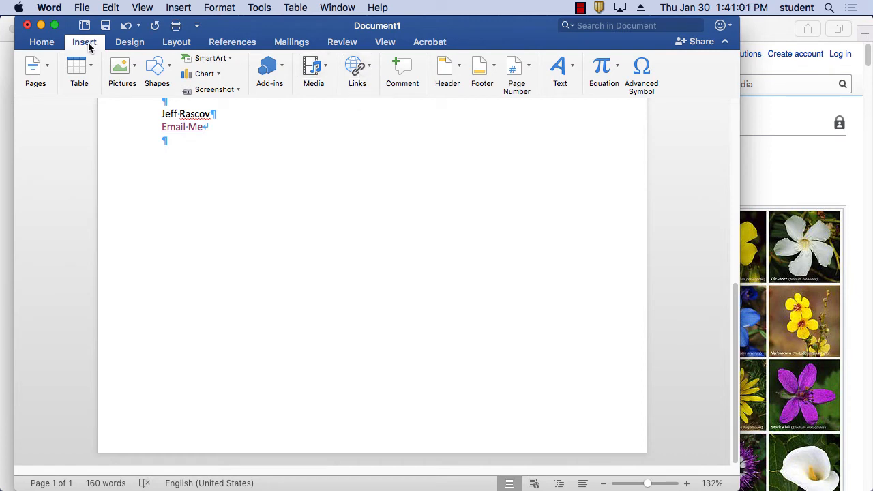
Step: Insert the Blank built-in footer from the Footer gallery
{"action": "left_click", "coordinate": [481, 70]}
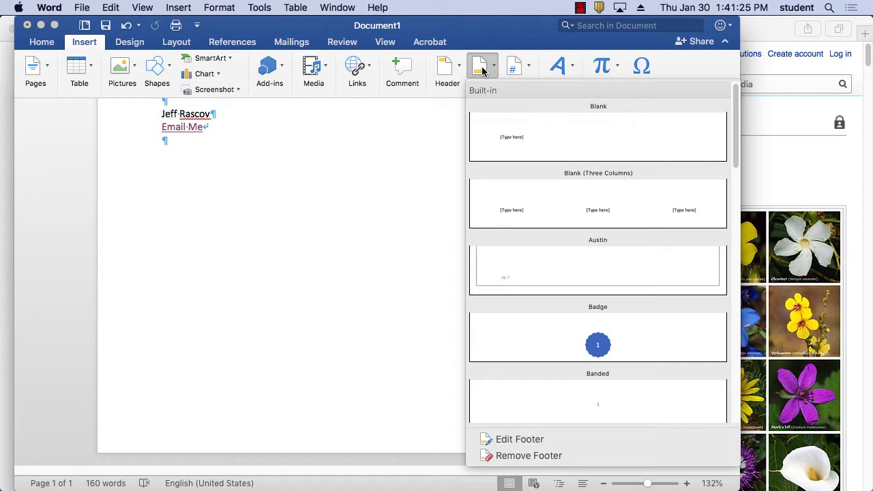
{"action": "left_click", "coordinate": [511, 137]}
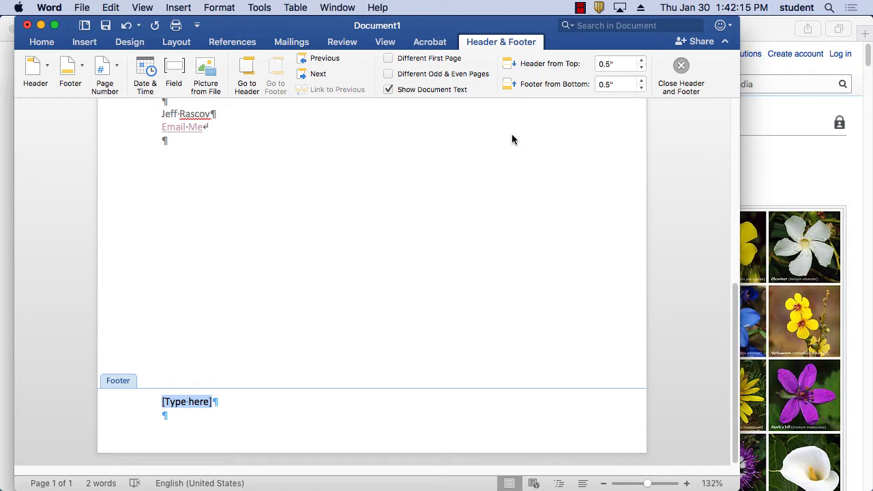
Step: Write the footer line '© [author's name] 2020', capitalising the surname's first letter R
{"action": "type", "text": "©"}
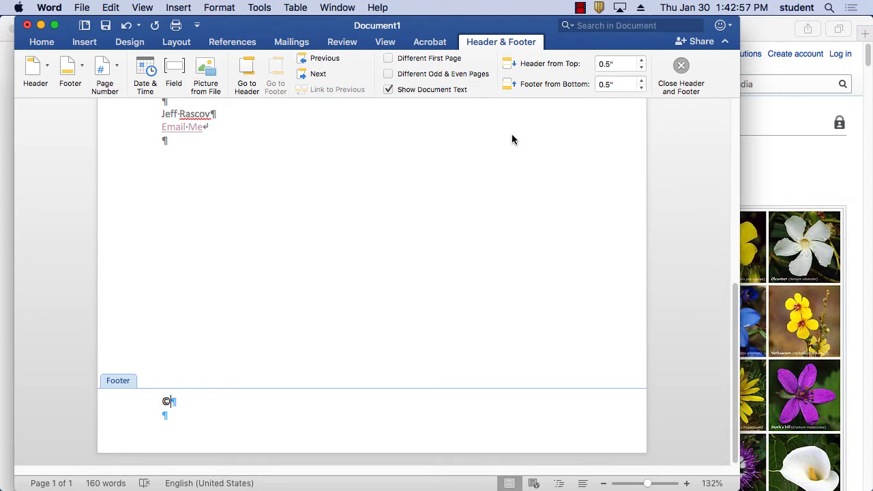
{"action": "type", "text": "Jeff rascov"}
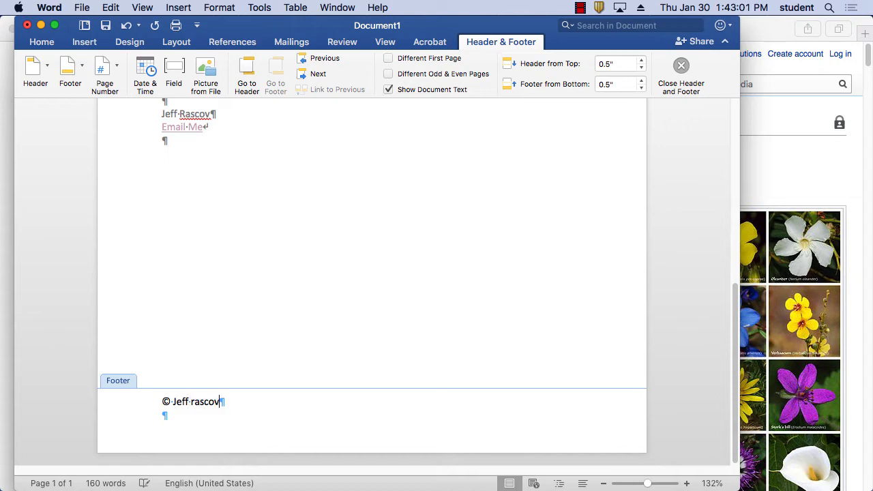
{"action": "type", "text": " 2020"}
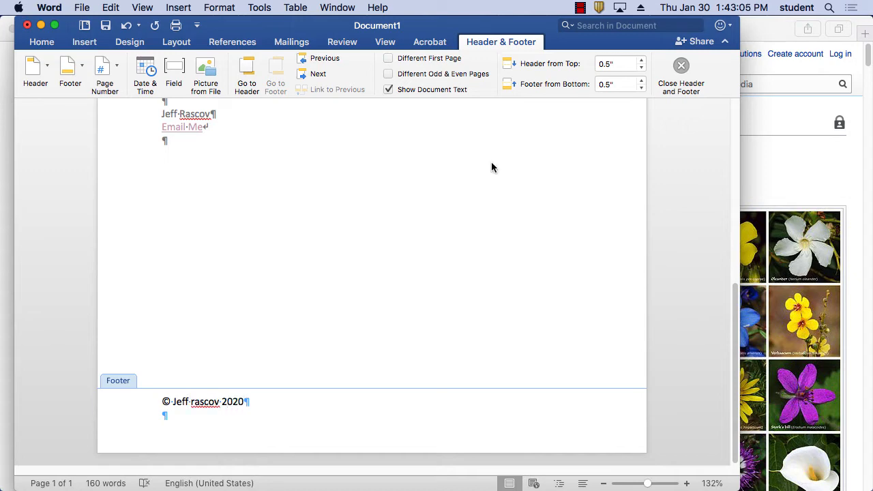
{"action": "left_click", "coordinate": [195, 403]}
{"action": "key", "text": "Delete"}
{"action": "type", "text": "R"}
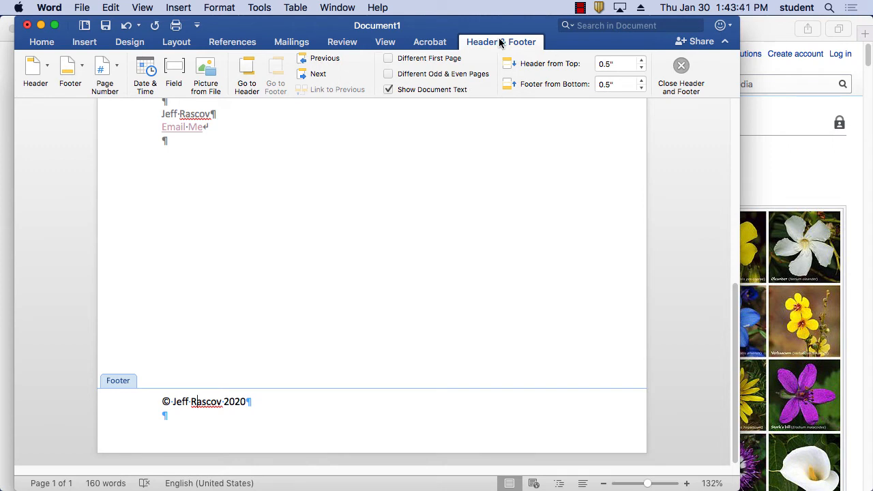
Step: Leave footer editing, return to the top of the document, and bring up the File menu
{"action": "left_click", "coordinate": [681, 72]}
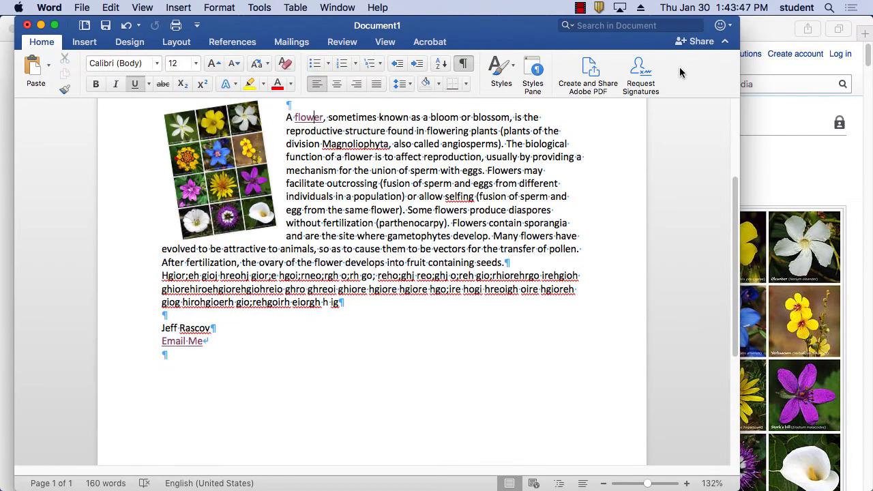
{"action": "scroll", "coordinate": [621, 228], "scroll_direction": "down", "scroll_amount": 5}
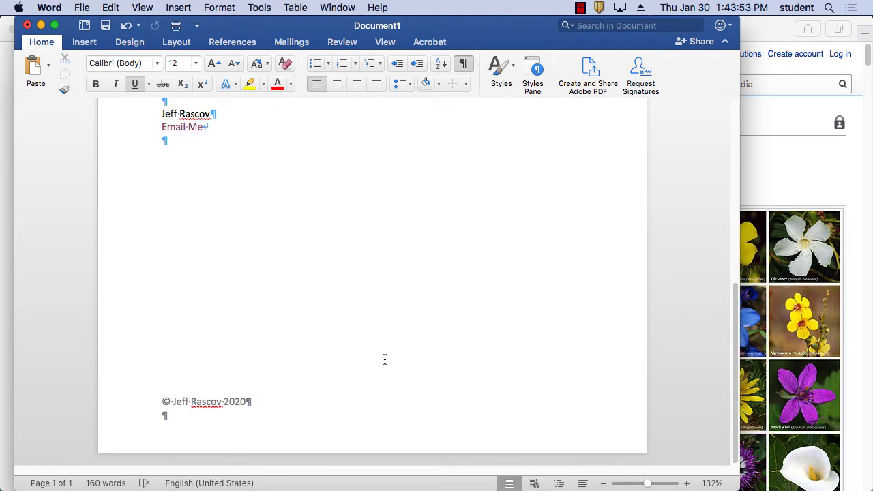
{"action": "scroll", "coordinate": [384, 359], "scroll_direction": "up", "scroll_amount": 10}
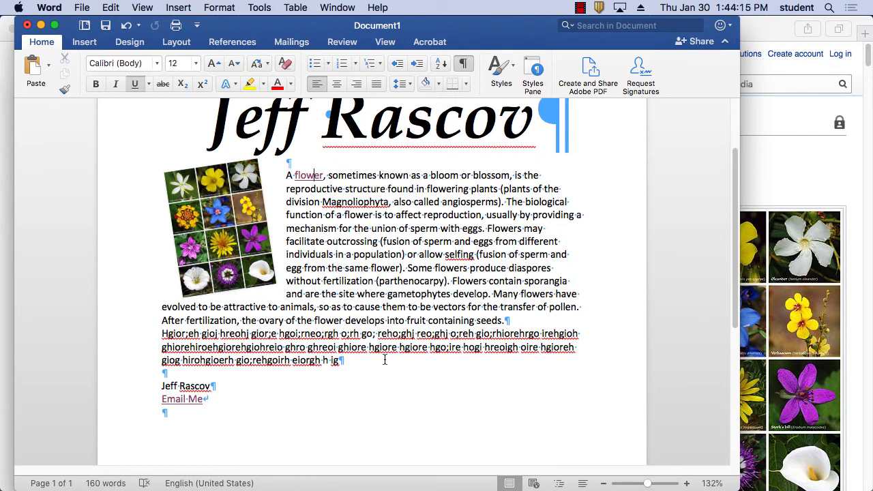
{"action": "left_click", "coordinate": [77, 7]}
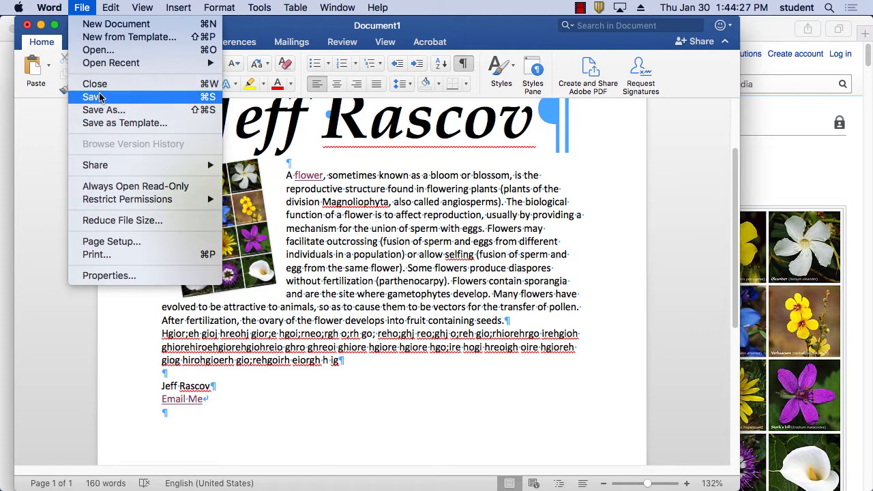
Step: Start Save As and expand the dialog to show the folder browser
{"action": "left_click", "coordinate": [106, 110]}
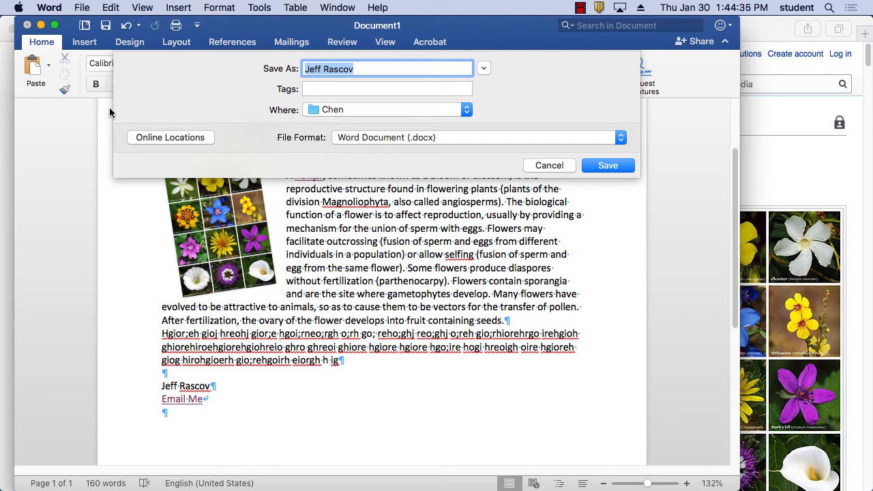
{"action": "left_click", "coordinate": [486, 68]}
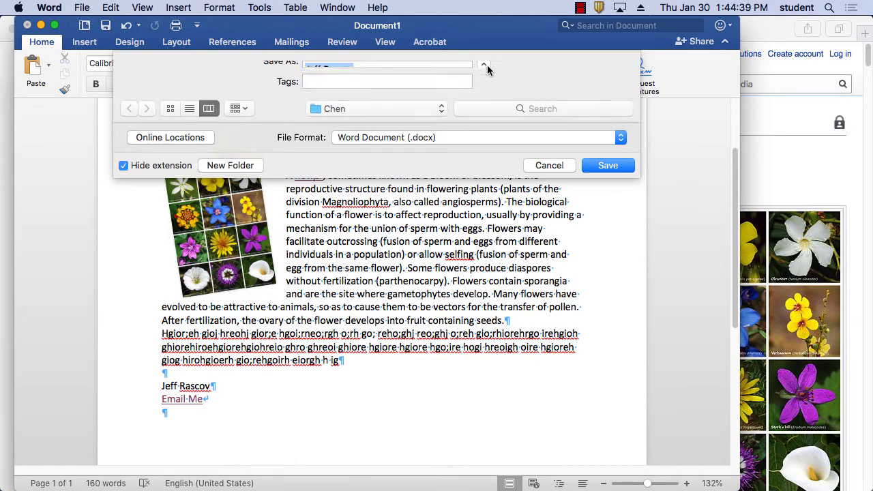
{"action": "left_click", "coordinate": [484, 69]}
{"action": "left_click", "coordinate": [484, 69]}
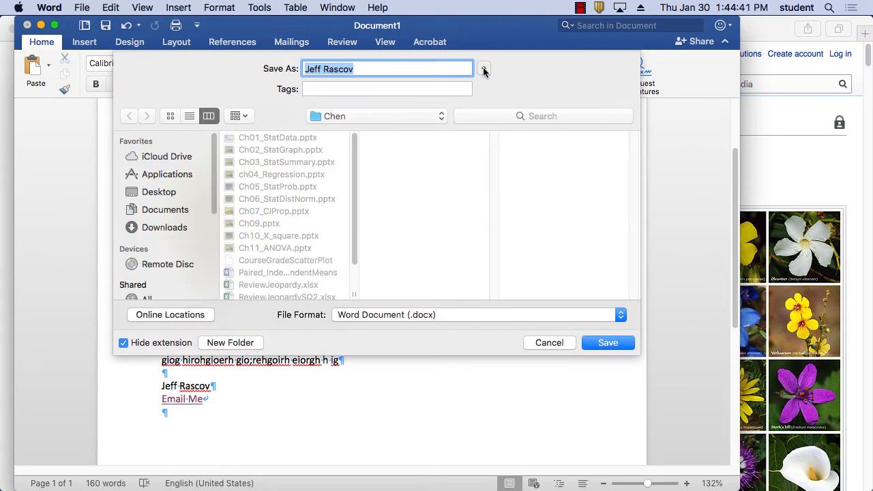
{"action": "left_click", "coordinate": [483, 70]}
{"action": "left_click", "coordinate": [483, 70]}
{"action": "left_click", "coordinate": [483, 70]}
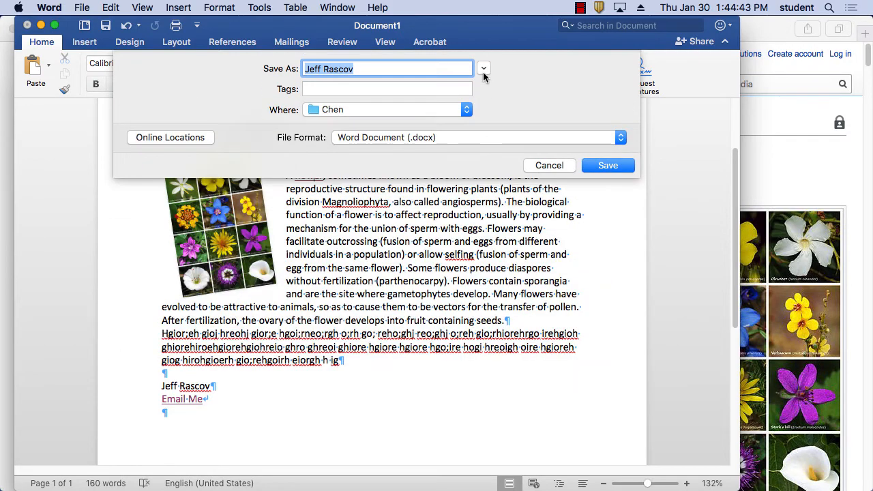
{"action": "left_click", "coordinate": [483, 70]}
{"action": "left_click", "coordinate": [483, 69]}
{"action": "left_click", "coordinate": [484, 70]}
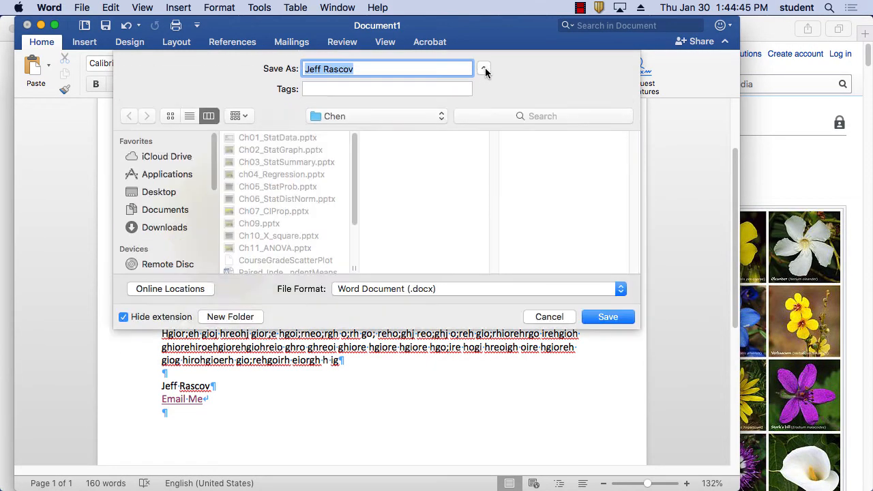
Step: Save the .docx named after the author into the Desktop folder ending in 3
{"action": "left_click", "coordinate": [167, 195]}
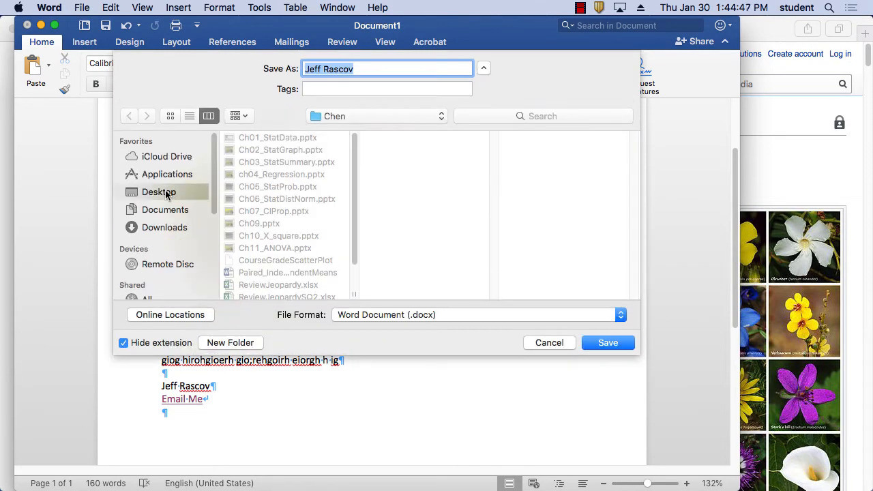
{"action": "left_click", "coordinate": [263, 200]}
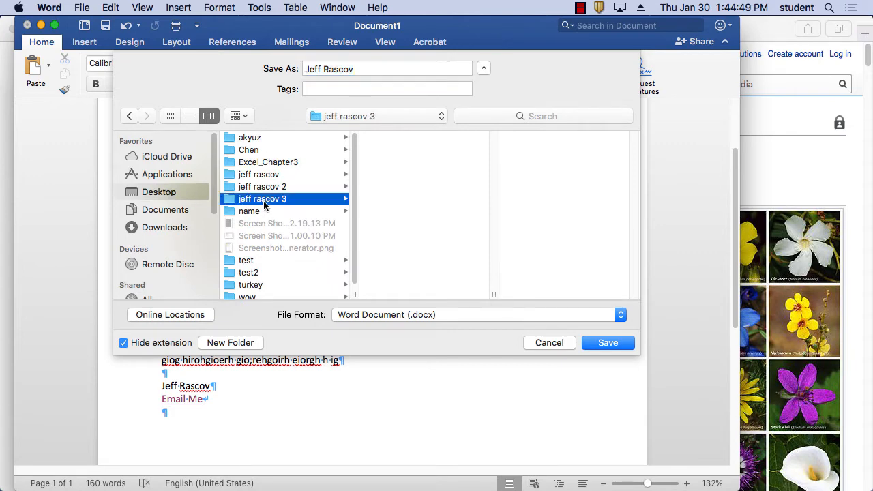
{"action": "left_click", "coordinate": [607, 342]}
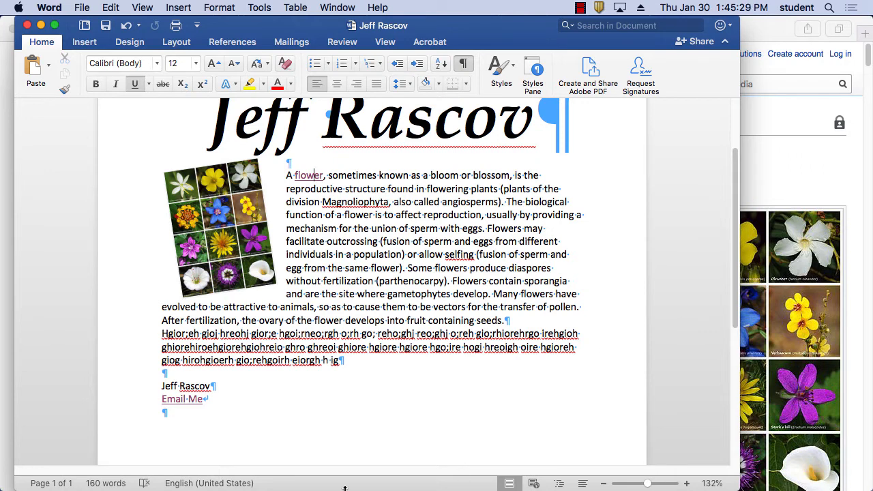
Step: Add blank lines after Email Me, hide formatting marks, and type 'Things to bring to Party'
{"action": "left_click", "coordinate": [213, 402]}
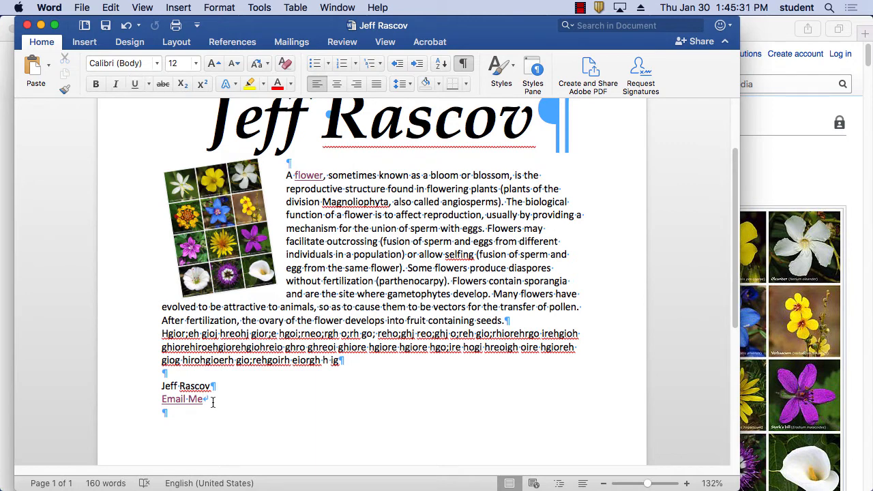
{"action": "key", "text": "Return"}
{"action": "key", "text": "Return"}
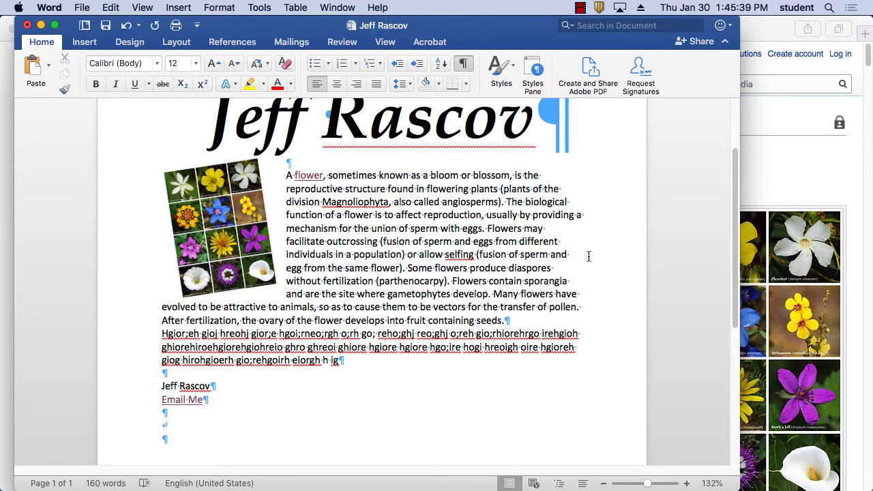
{"action": "left_click", "coordinate": [466, 64]}
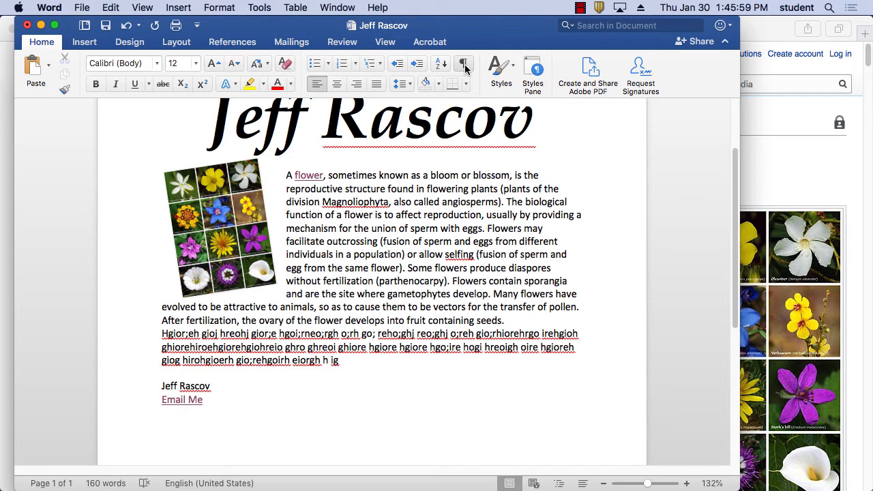
{"action": "type", "text": "Things to bring to"}
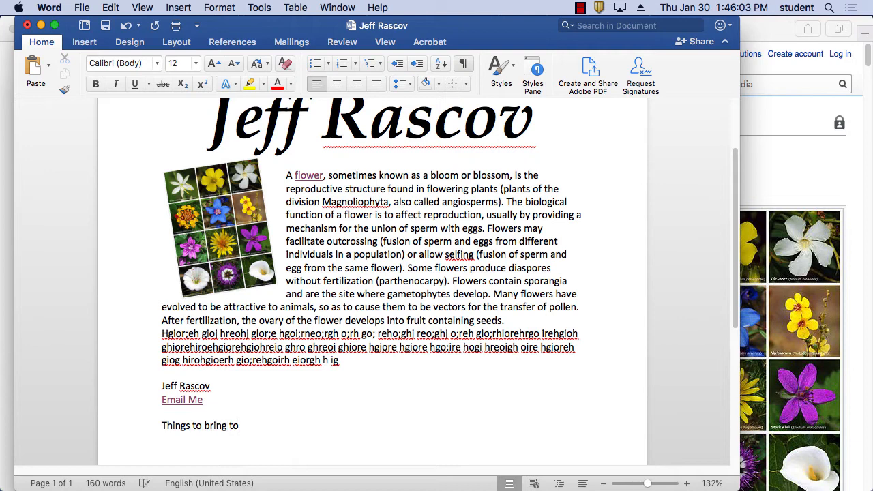
{"action": "type", "text": " Part"}
{"action": "type", "text": "y"}
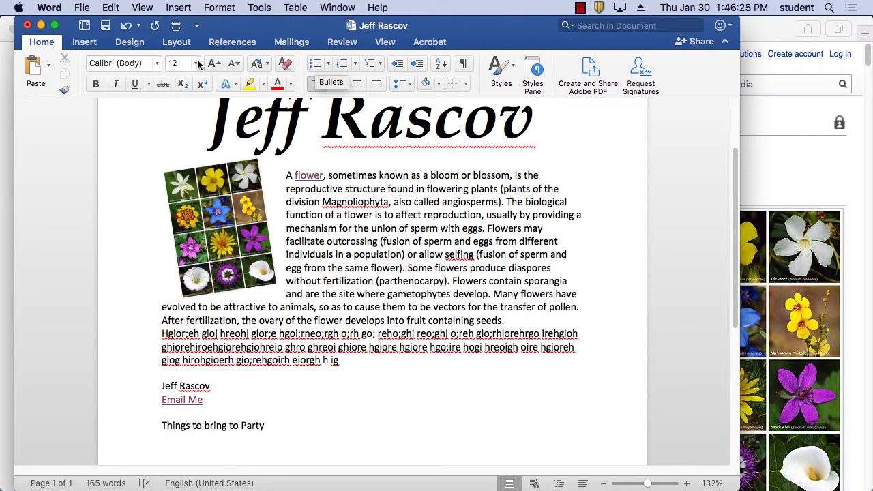
Step: Start a bulleted list with Cake and Hats, after briefly trying numbering
{"action": "left_click", "coordinate": [316, 62]}
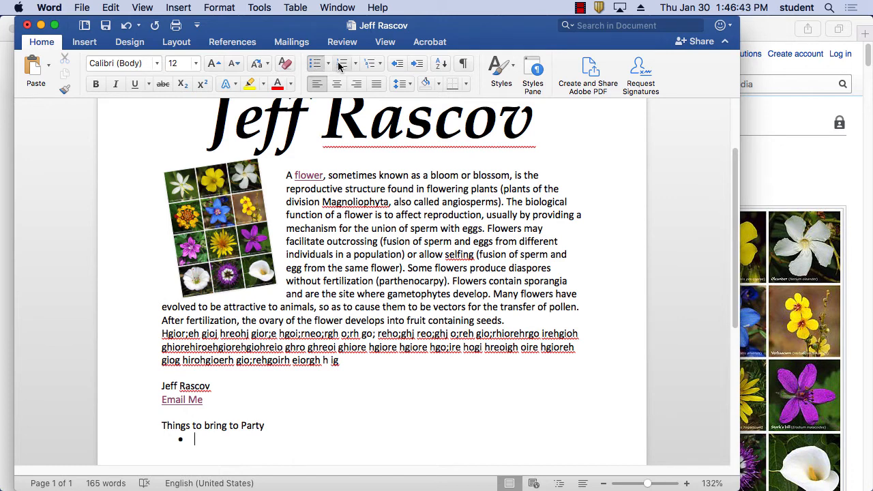
{"action": "left_click", "coordinate": [341, 64]}
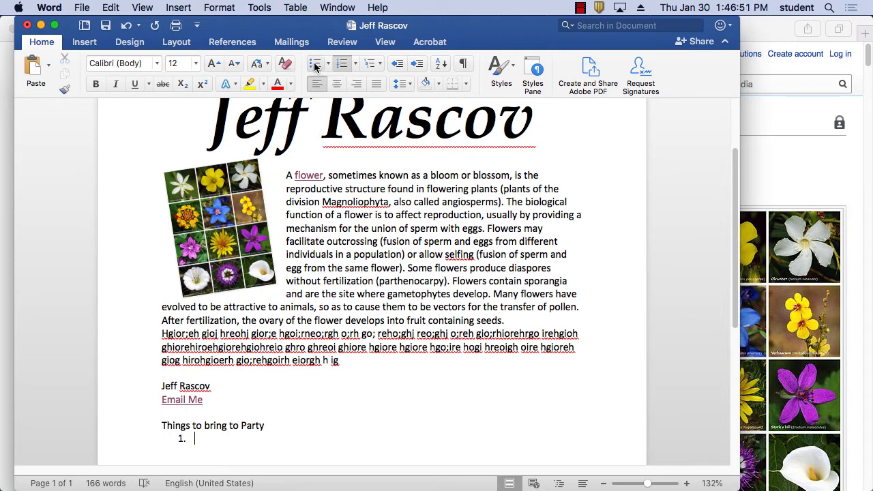
{"action": "left_click", "coordinate": [315, 63]}
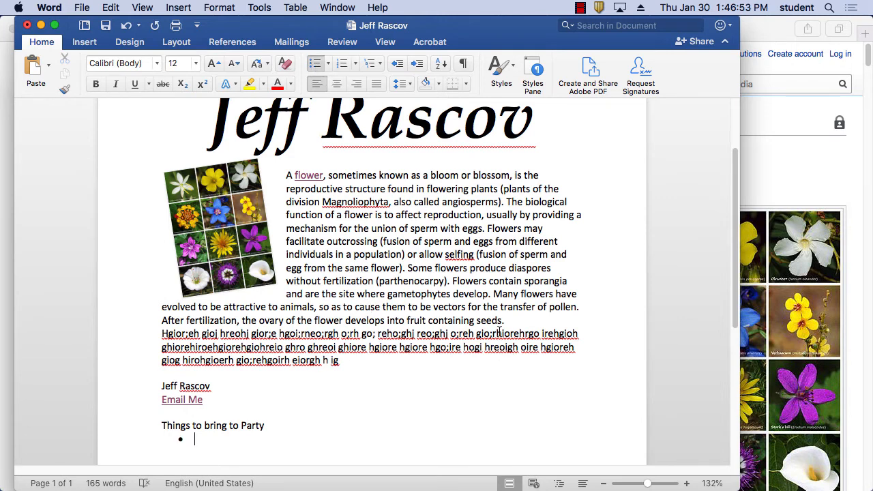
{"action": "scroll", "coordinate": [499, 331], "scroll_direction": "down", "scroll_amount": 3}
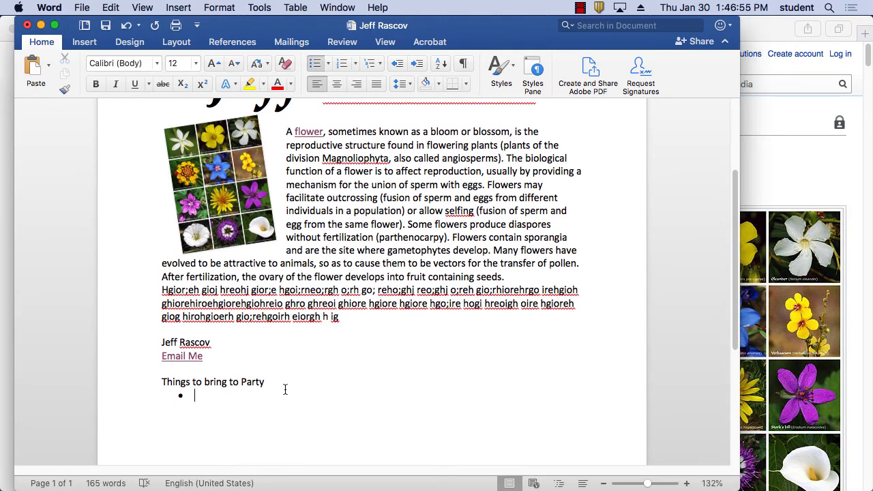
{"action": "type", "text": "Cake"}
{"action": "key", "text": "Return"}
{"action": "type", "text": "hats"}
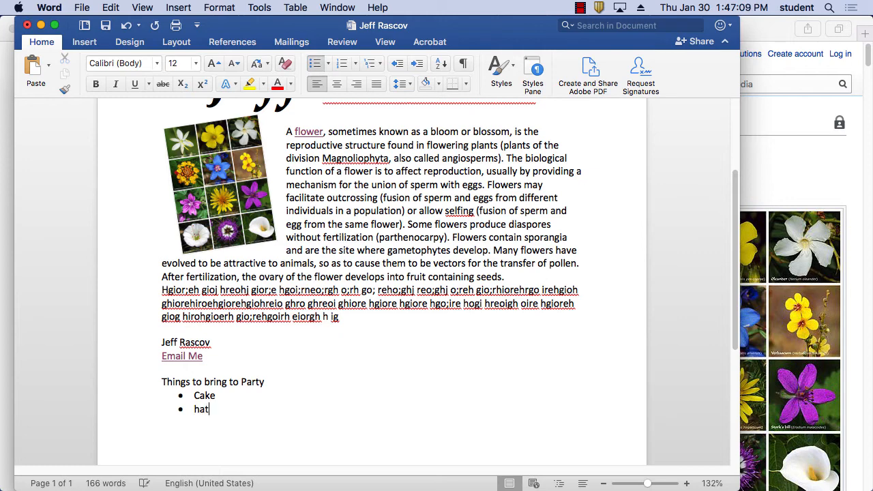
{"action": "key", "text": "Return"}
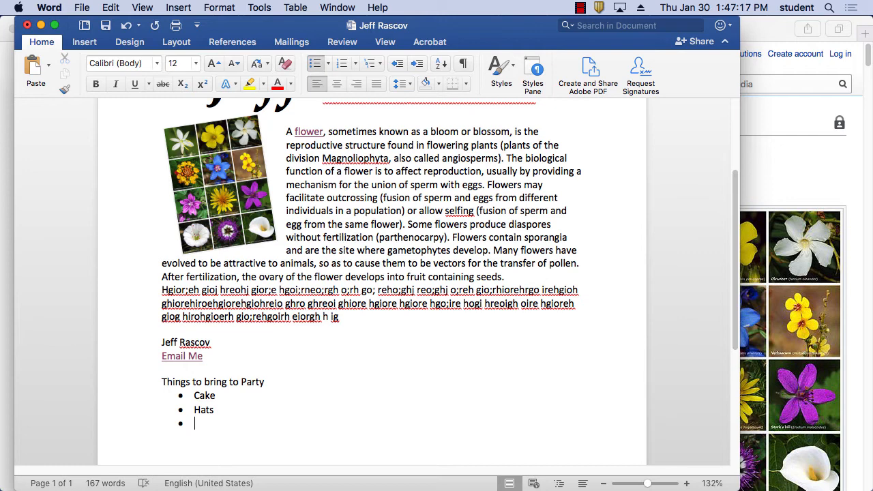
Step: Add bullets Presents, Balloons (fixing the 'Ballons' typo), Beer and Music
{"action": "type", "text": "Presents"}
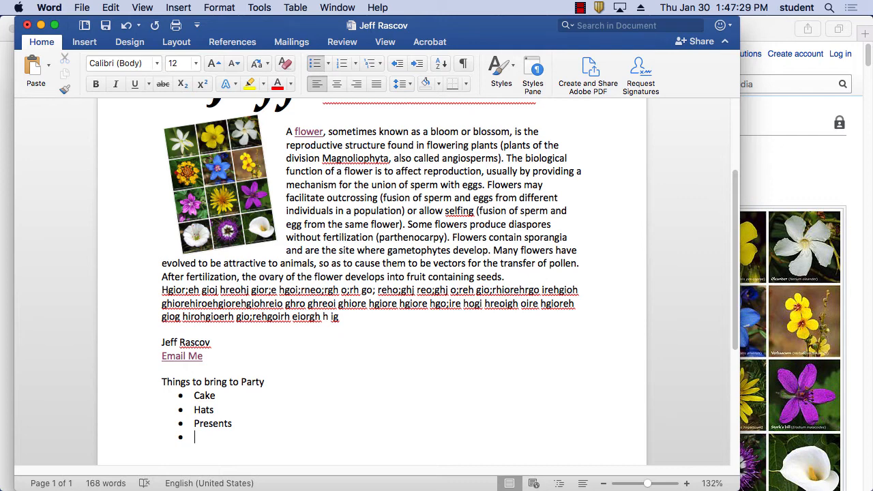
{"action": "type", "text": "Ballon"}
{"action": "type", "text": "s"}
{"action": "key", "text": "BackSpace"}
{"action": "key", "text": "BackSpace"}
{"action": "type", "text": "ons"}
{"action": "key", "text": "Return"}
{"action": "type", "text": "Beer"}
{"action": "key", "text": "Return"}
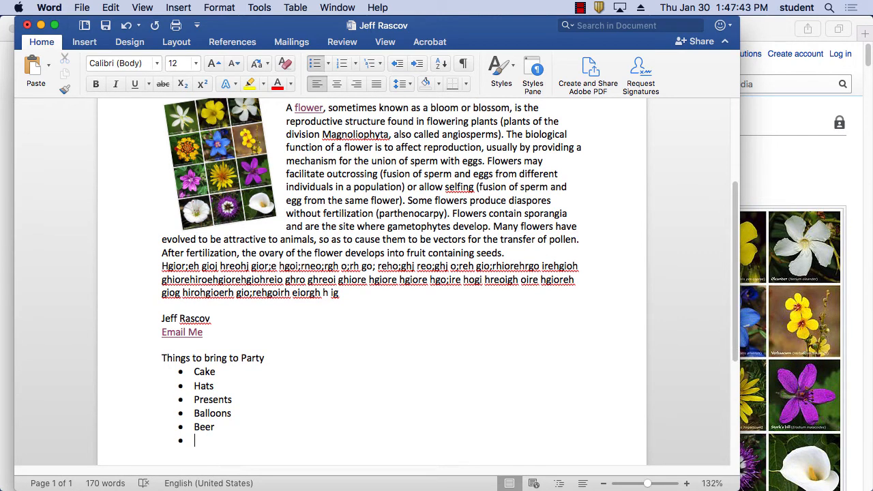
{"action": "type", "text": "Music"}
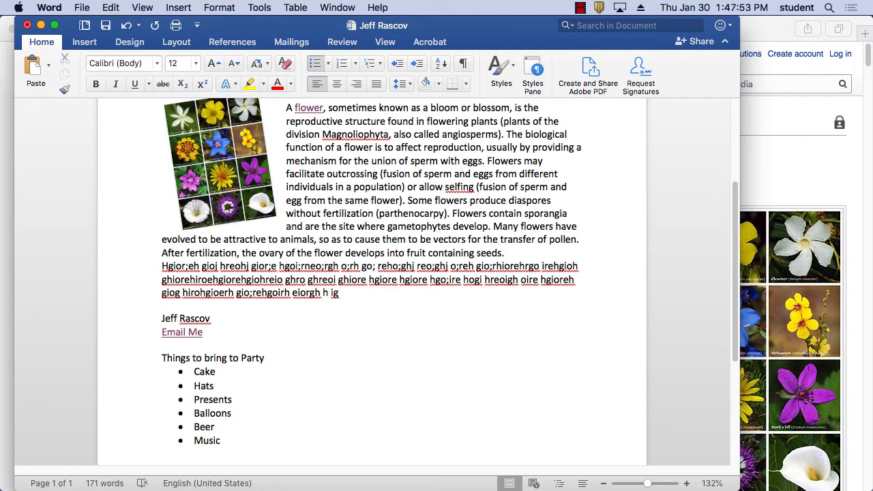
{"action": "key", "text": "Return"}
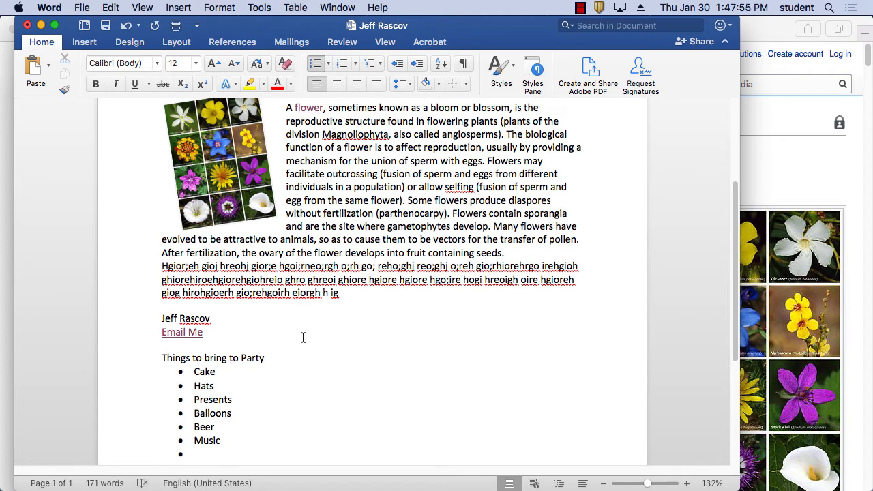
Step: Indent the empty bullet below Music one level and switch it to numbering
{"action": "left_click", "coordinate": [417, 64]}
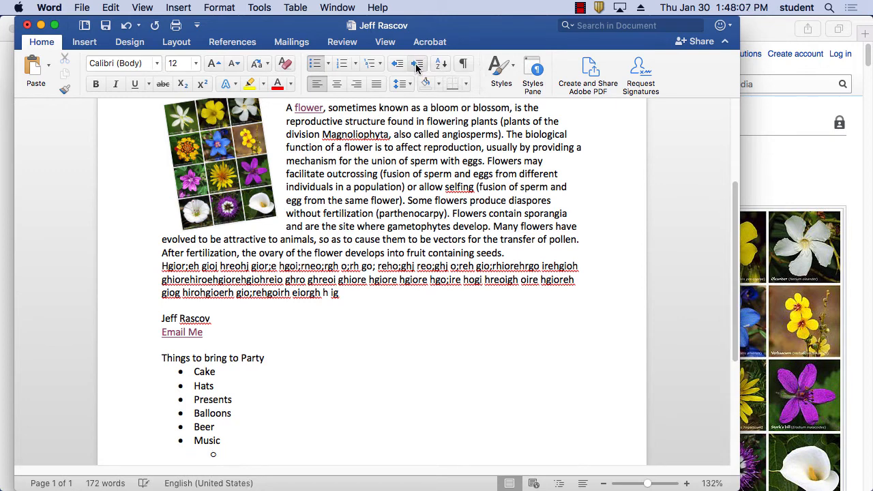
{"action": "left_click", "coordinate": [344, 63]}
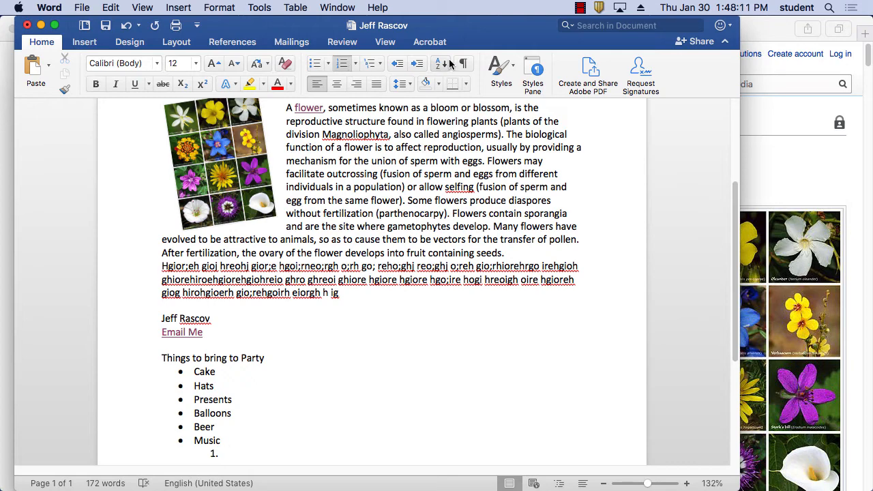
{"action": "scroll", "coordinate": [471, 224], "scroll_direction": "down", "scroll_amount": 5}
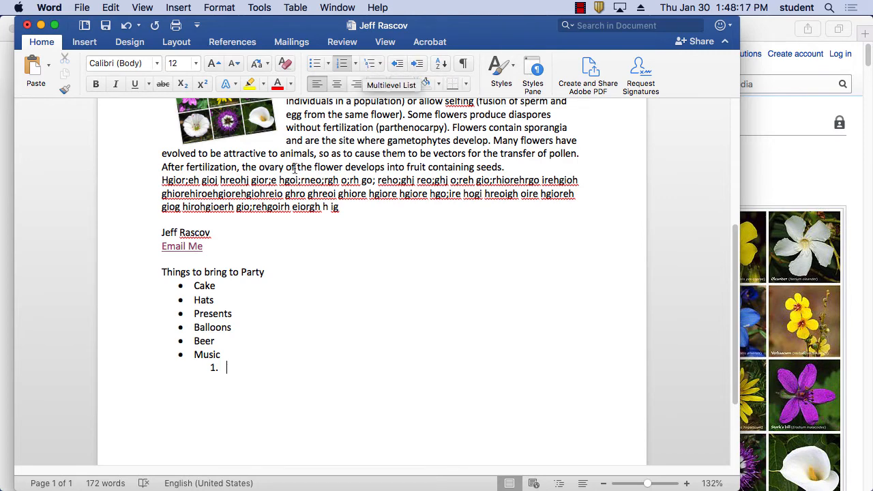
Step: Add numbered sub-items 1. Swing and 2. the artist's name, then select the name
{"action": "left_click", "coordinate": [370, 63]}
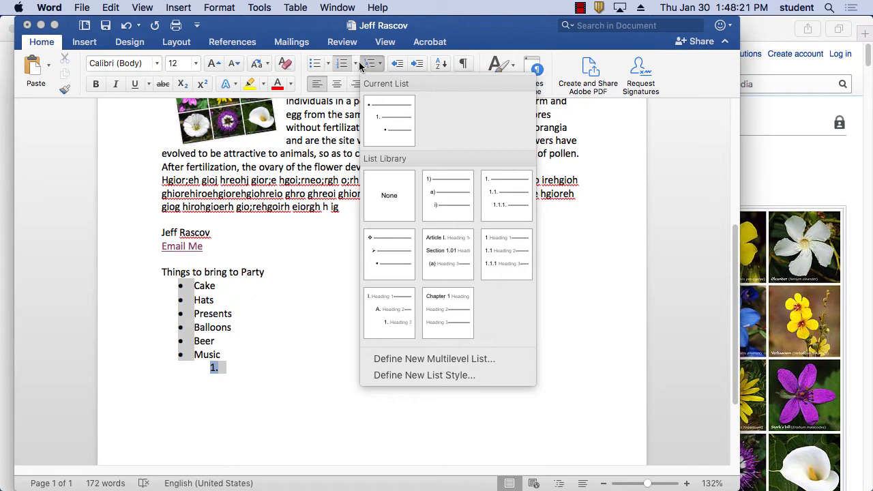
{"action": "left_click", "coordinate": [369, 63]}
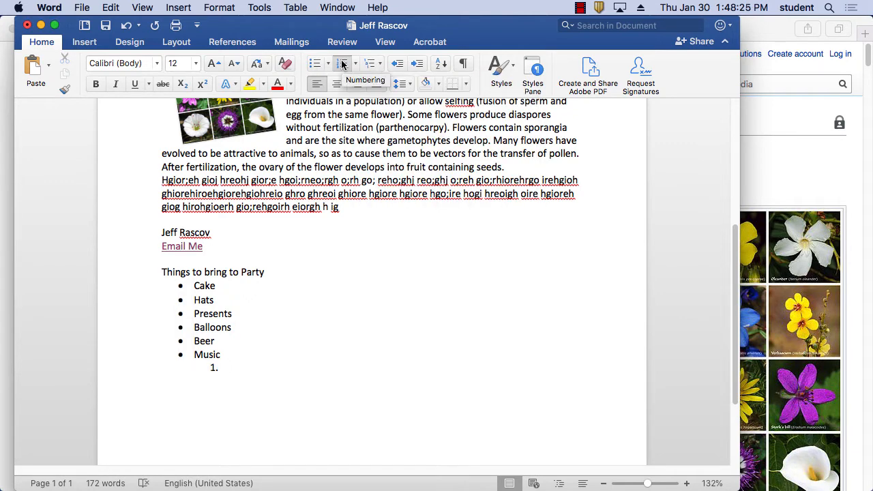
{"action": "type", "text": "Swing"}
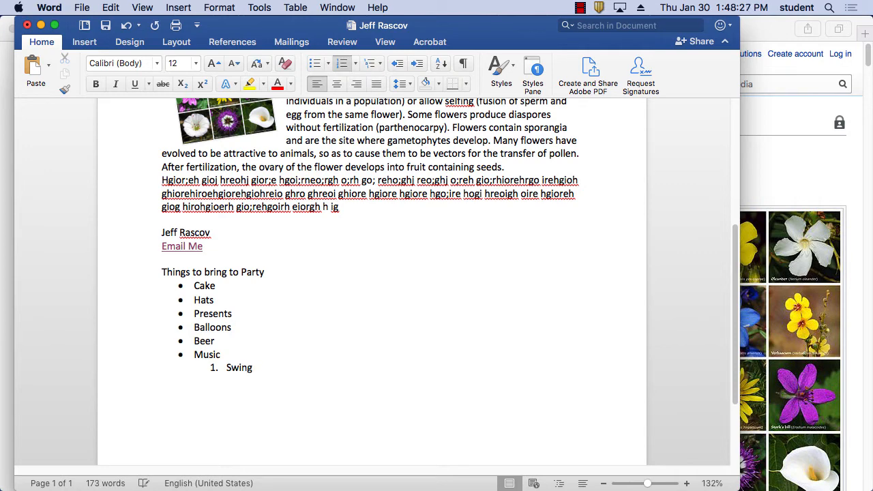
{"action": "key", "text": "Return"}
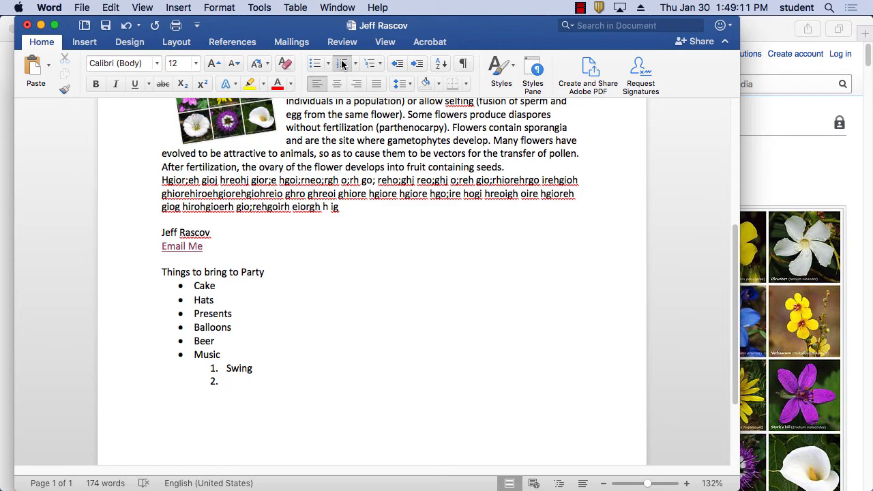
{"action": "type", "text": "Rick Ashley"}
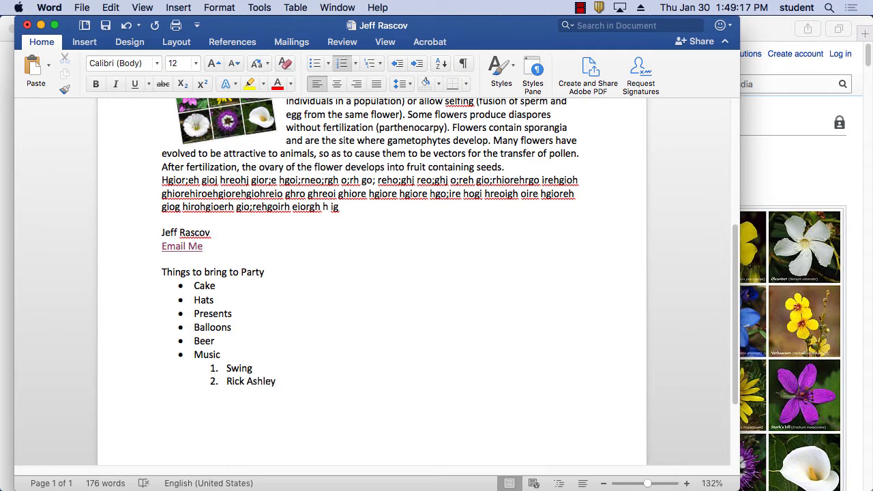
{"action": "triple_click", "coordinate": [252, 380]}
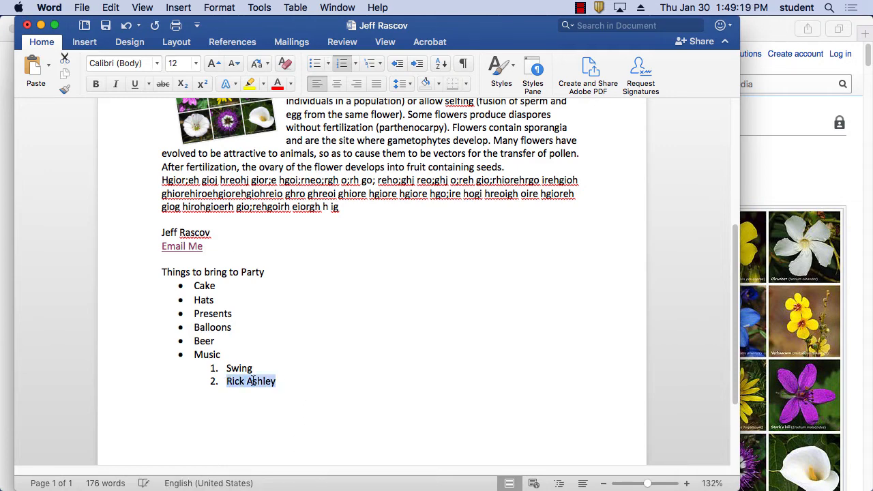
Step: In Firefox, go to youtube.com, search for the artist, and open the top video result
{"action": "left_click", "coordinate": [778, 30]}
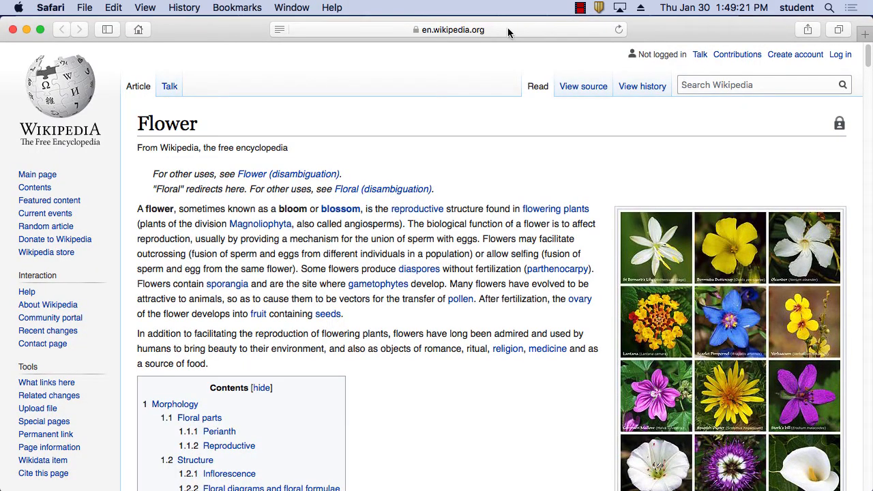
{"action": "left_click_drag", "start_coordinate": [675, 29], "coordinate": [701, 110]}
{"action": "left_click", "coordinate": [784, 27]}
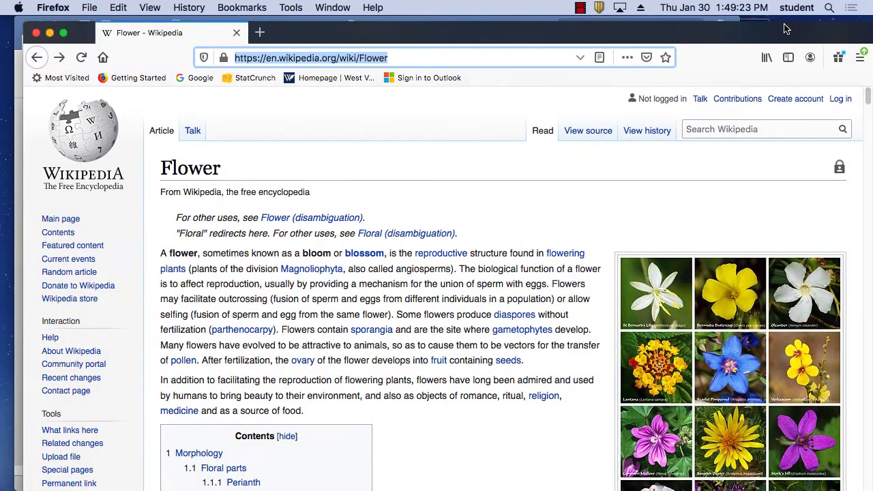
{"action": "type", "text": "outube.com/"}
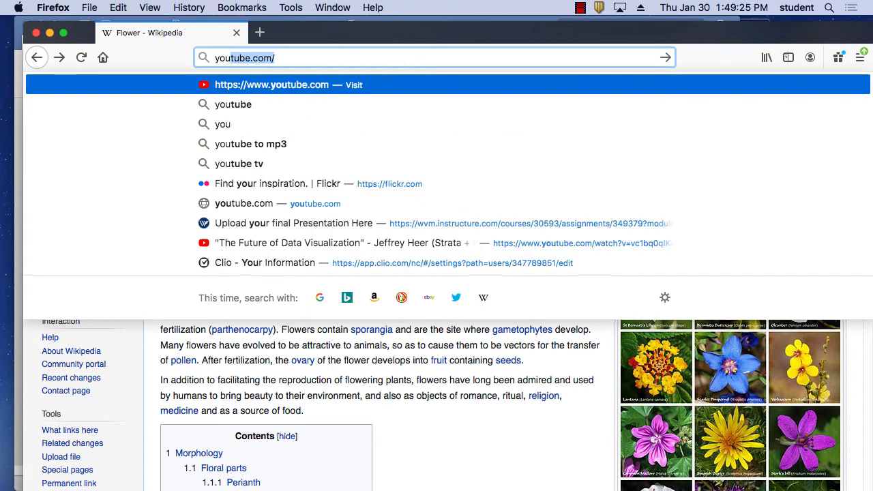
{"action": "key", "text": "Return"}
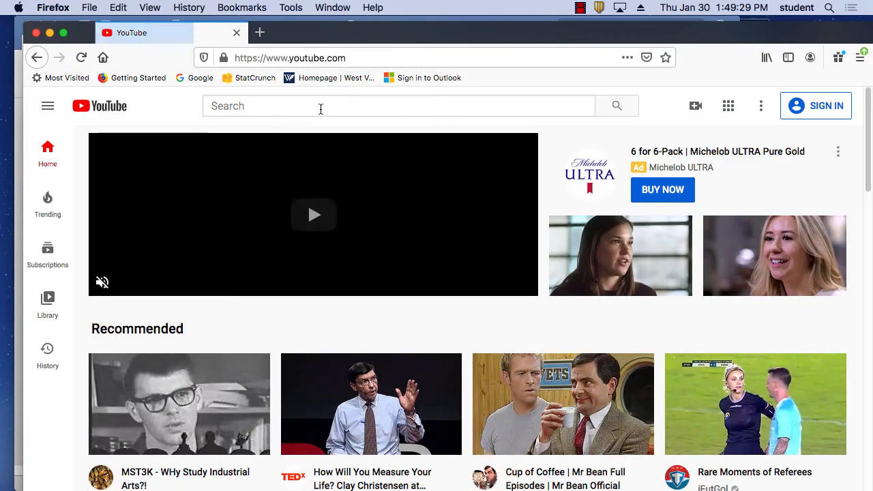
{"action": "left_click", "coordinate": [320, 106]}
{"action": "type", "text": "rick ash"}
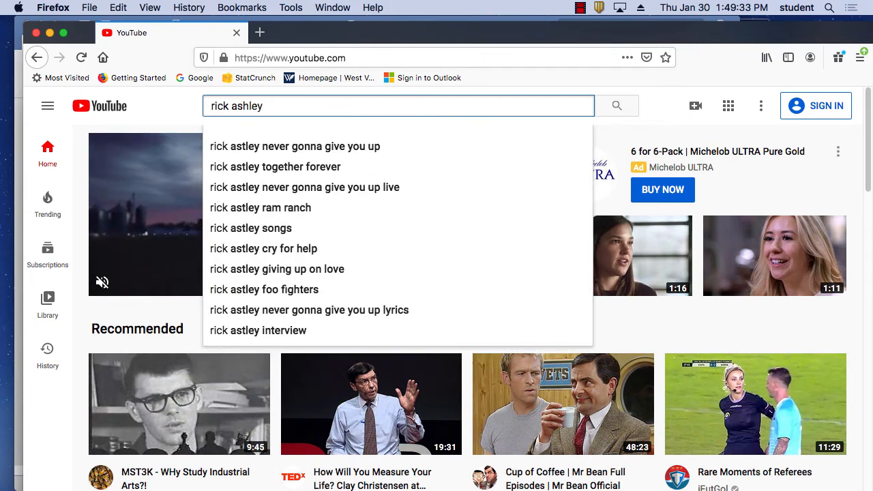
{"action": "type", "text": "ley"}
{"action": "left_click", "coordinate": [351, 147]}
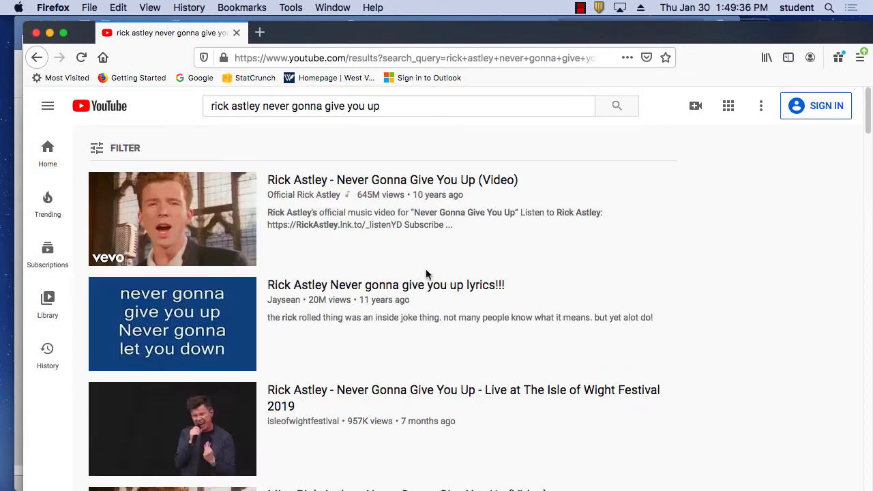
{"action": "left_click", "coordinate": [371, 180]}
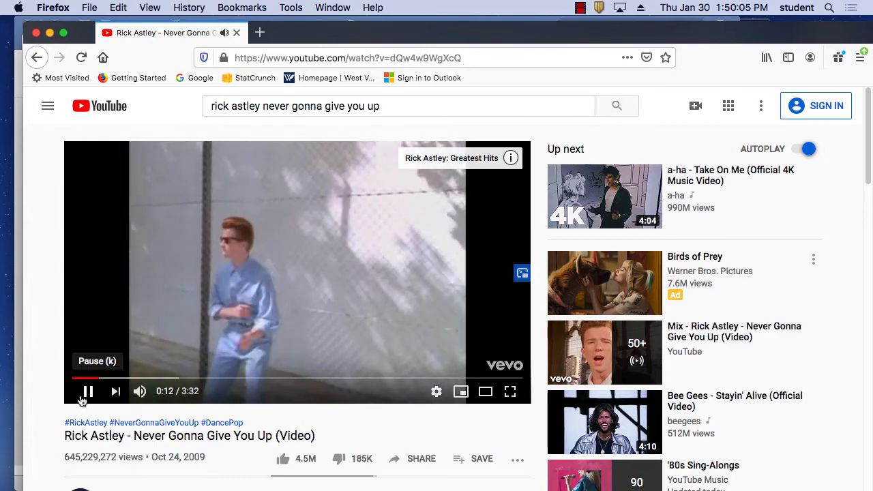
Step: Pause the video and copy its youtu.be share link
{"action": "left_click", "coordinate": [90, 392]}
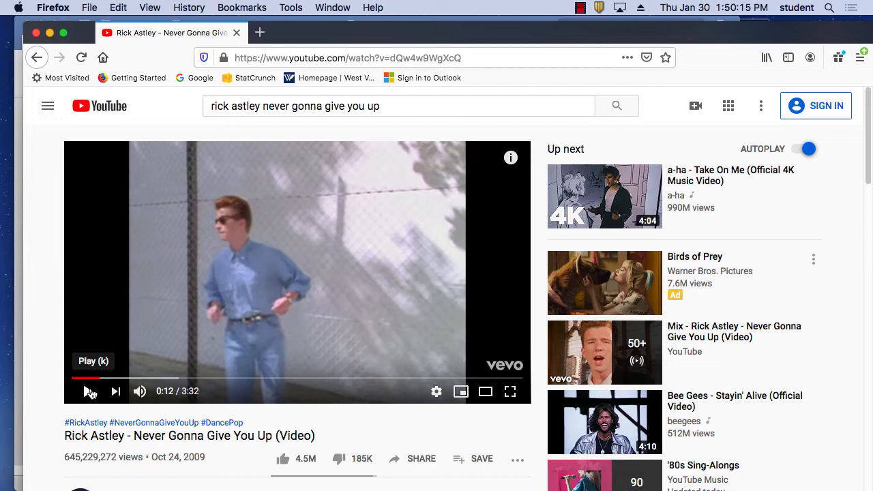
{"action": "scroll", "coordinate": [546, 358], "scroll_direction": "down", "scroll_amount": 3}
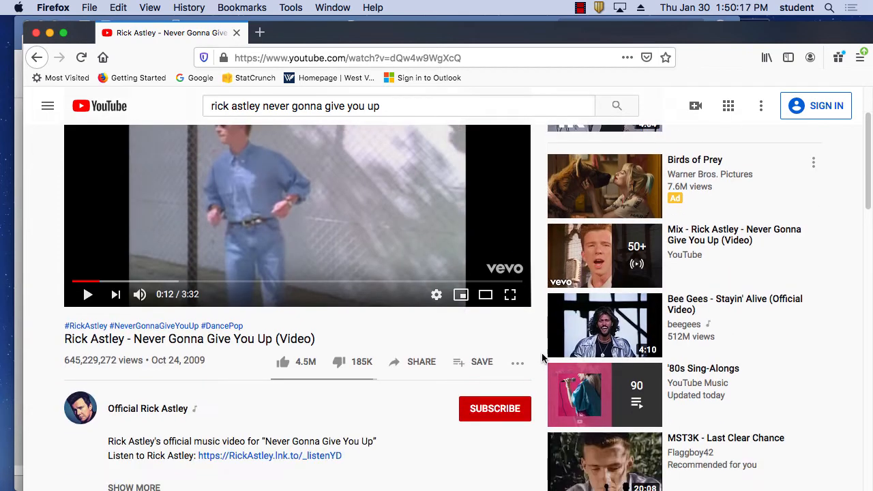
{"action": "left_click", "coordinate": [423, 367]}
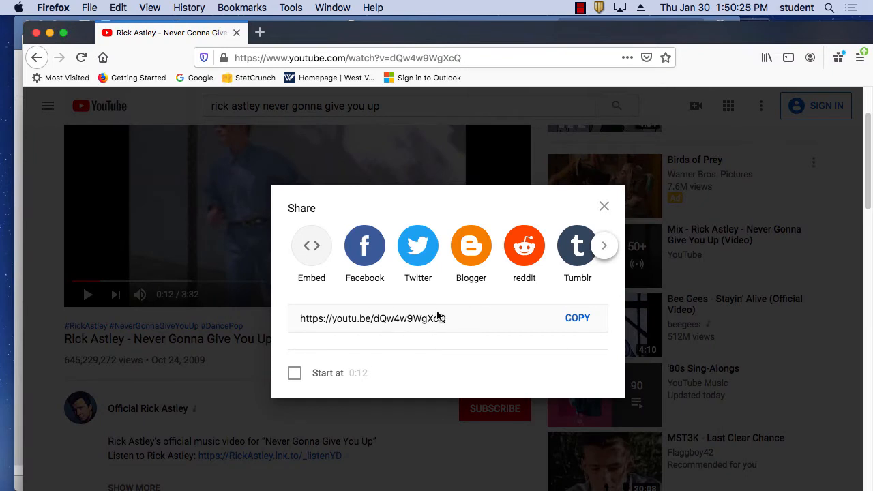
{"action": "left_click", "coordinate": [577, 321]}
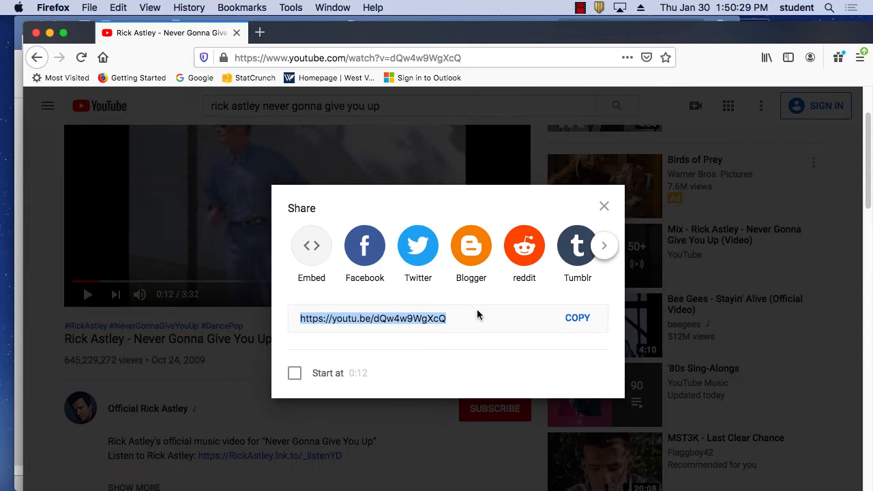
Step: Link the artist's name in item 2 to the copied youtu.be address, then test the link
{"action": "mouse_move", "coordinate": [488, 489]}
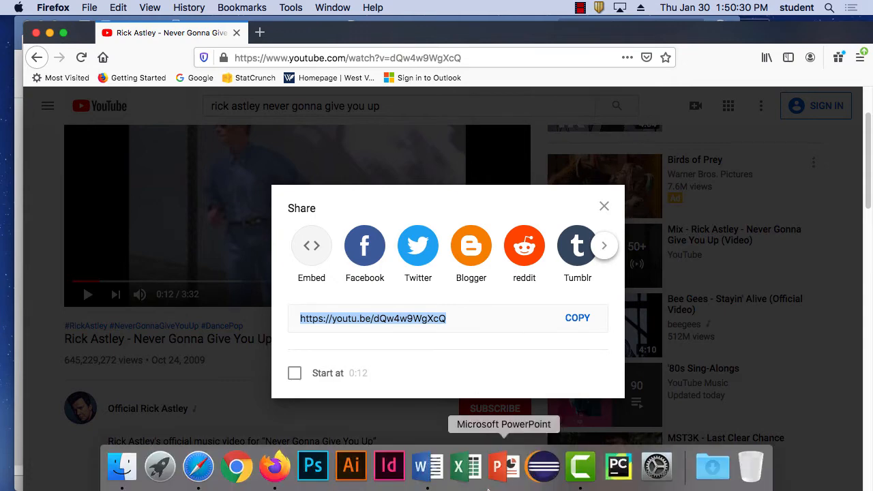
{"action": "left_click", "coordinate": [428, 469]}
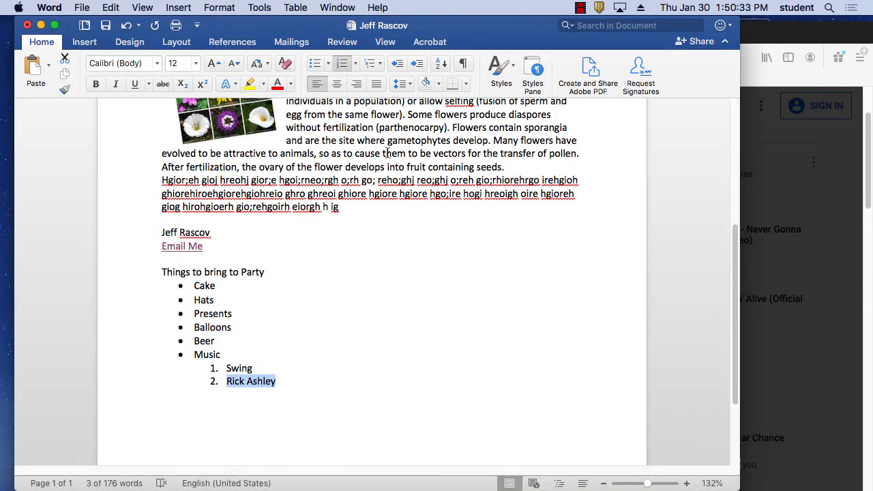
{"action": "left_click", "coordinate": [85, 42]}
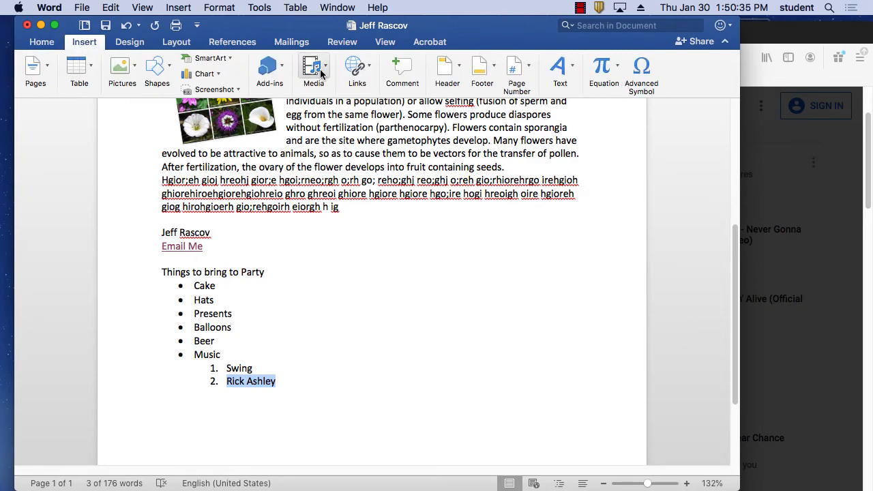
{"action": "left_click", "coordinate": [356, 68]}
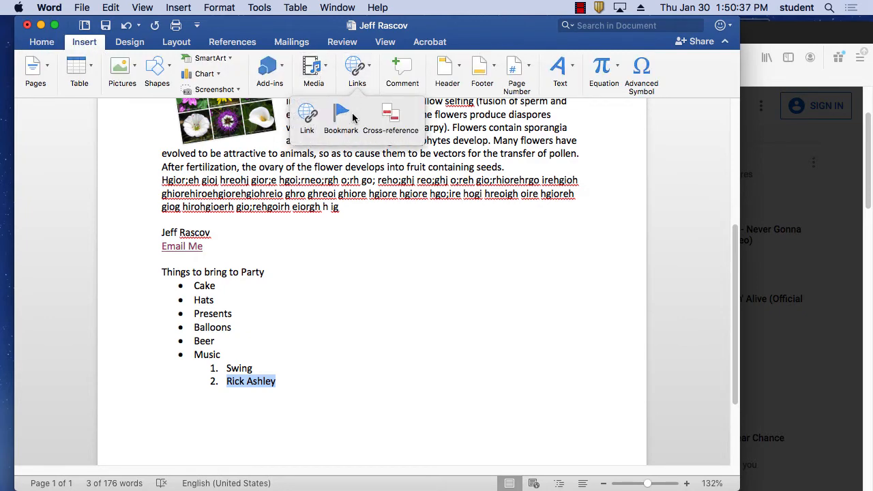
{"action": "left_click", "coordinate": [307, 118]}
{"action": "key", "text": "super+v"}
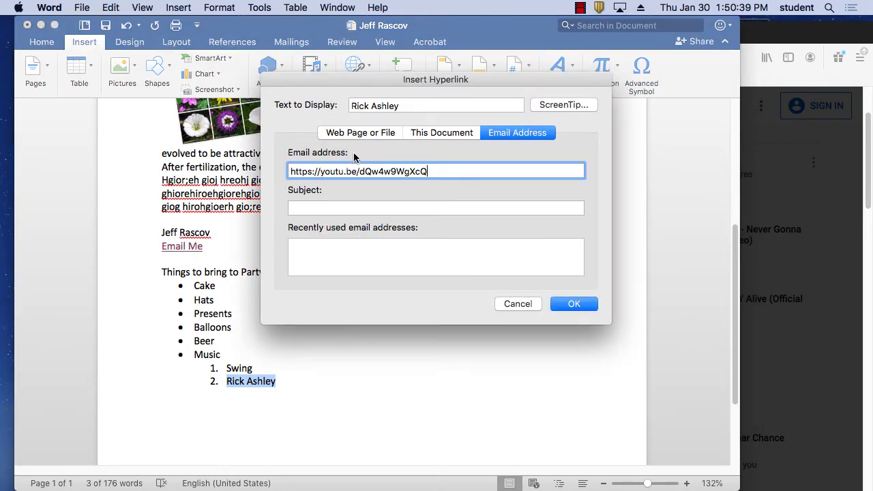
{"action": "left_click", "coordinate": [574, 303]}
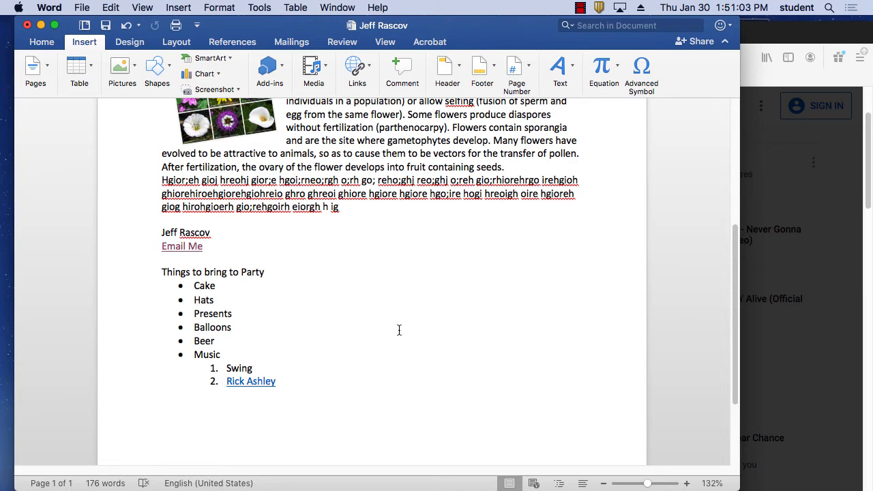
{"action": "left_click", "coordinate": [265, 383]}
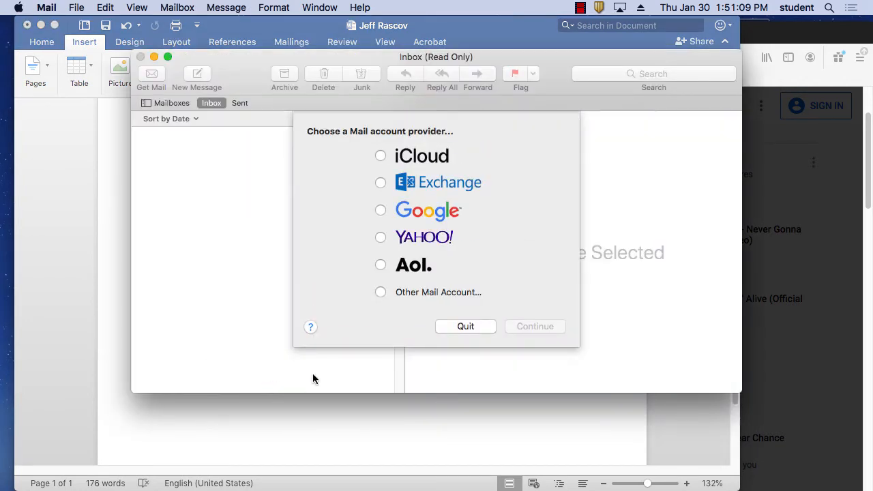
Step: Dismiss Mail, which the link wrongly launched, and reselect the artist's name
{"action": "left_click", "coordinate": [464, 325]}
{"action": "left_click", "coordinate": [252, 382]}
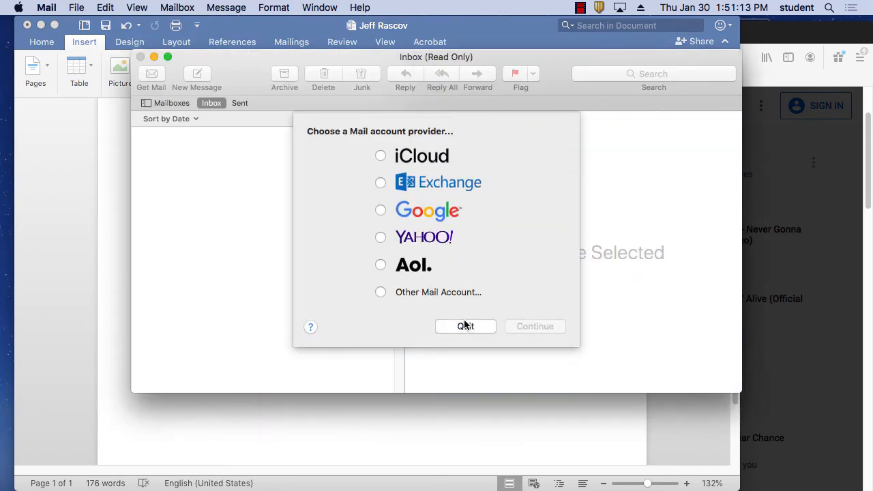
{"action": "left_click", "coordinate": [464, 325]}
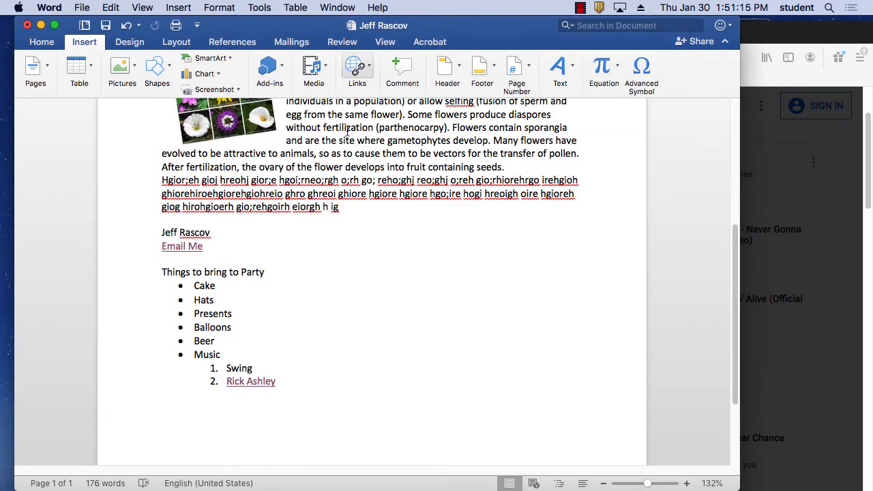
{"action": "left_click_drag", "start_coordinate": [288, 380], "coordinate": [219, 384]}
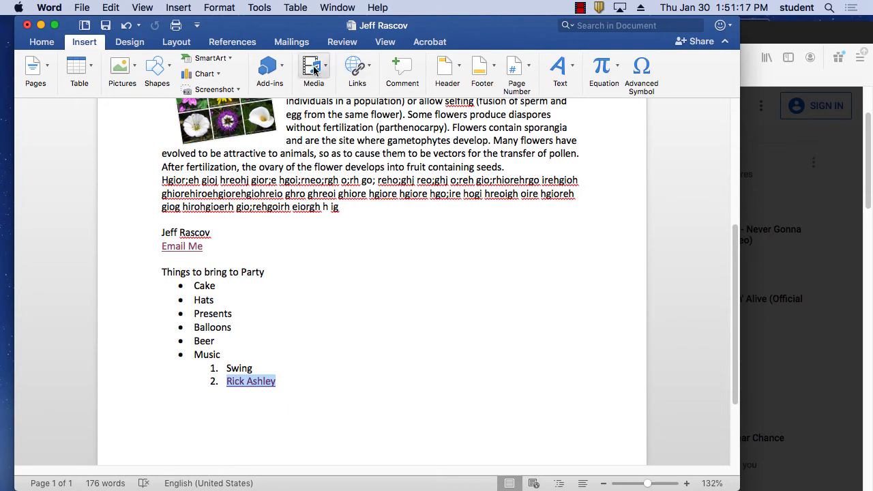
Step: Move the video URL into the Web Page address field and follow the link to YouTube
{"action": "left_click", "coordinate": [356, 68]}
{"action": "left_click", "coordinate": [307, 117]}
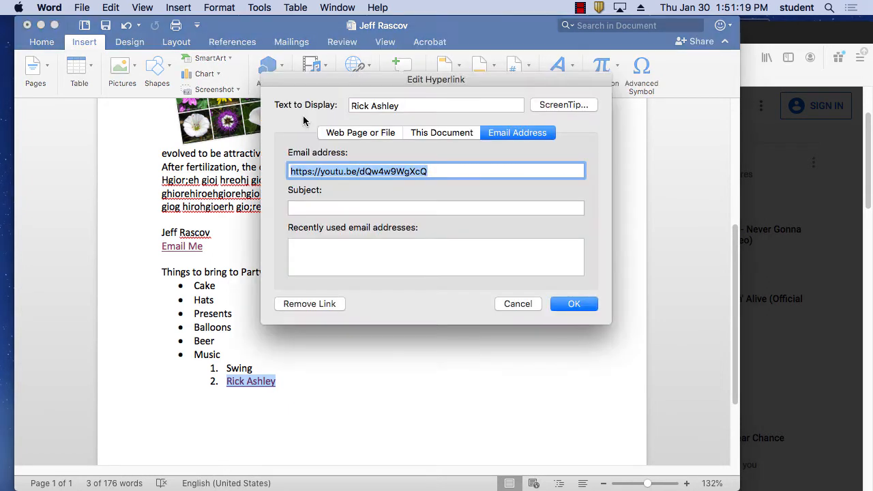
{"action": "left_click", "coordinate": [389, 133]}
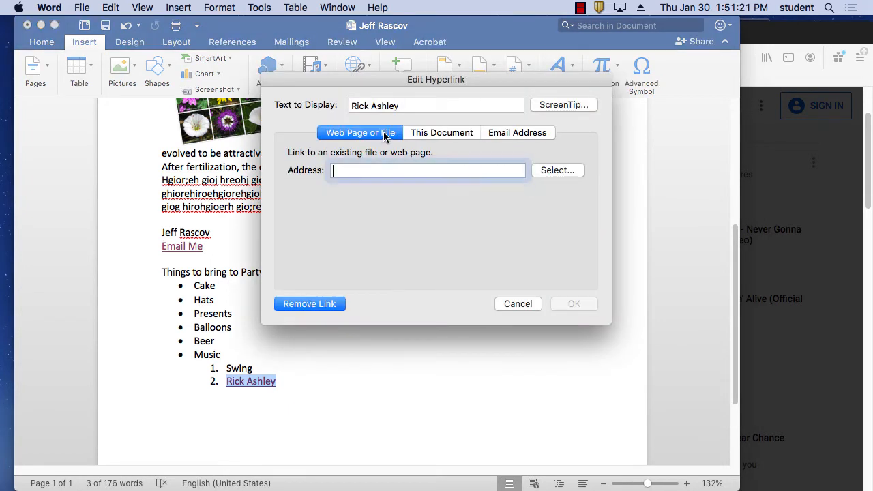
{"action": "left_click", "coordinate": [507, 136]}
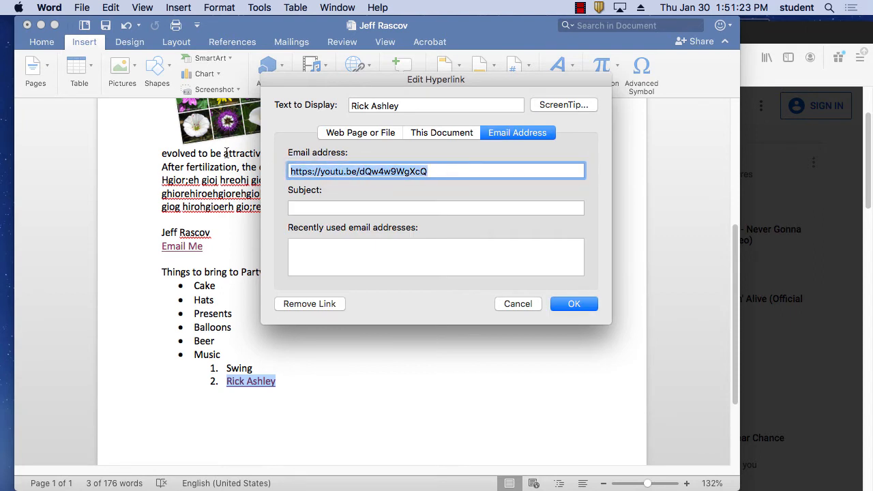
{"action": "key", "text": "BackSpace"}
{"action": "left_click", "coordinate": [370, 134]}
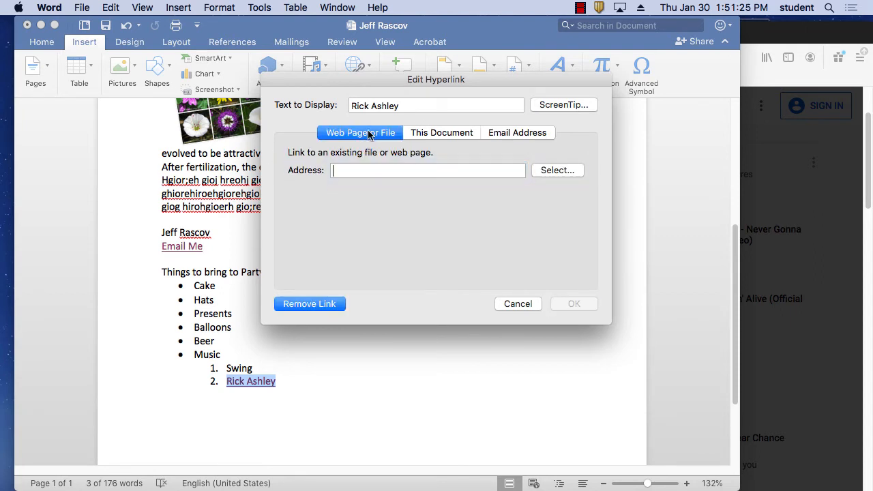
{"action": "key", "text": "super+v"}
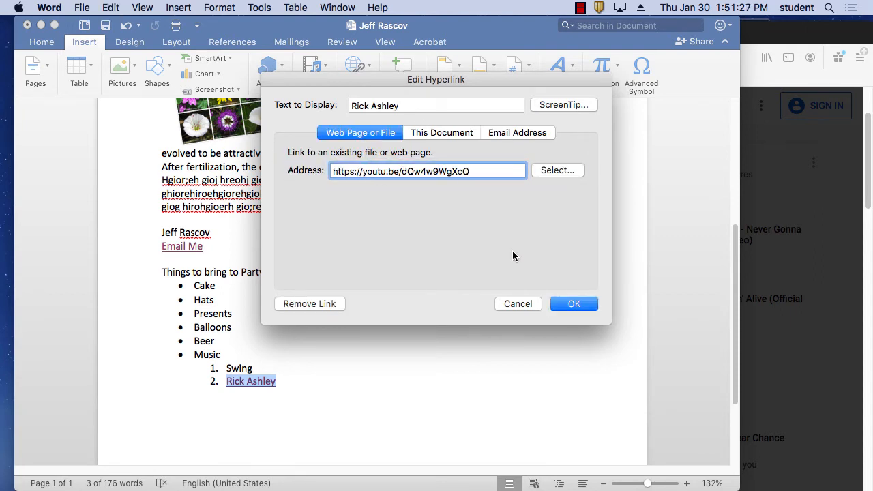
{"action": "left_click", "coordinate": [575, 304]}
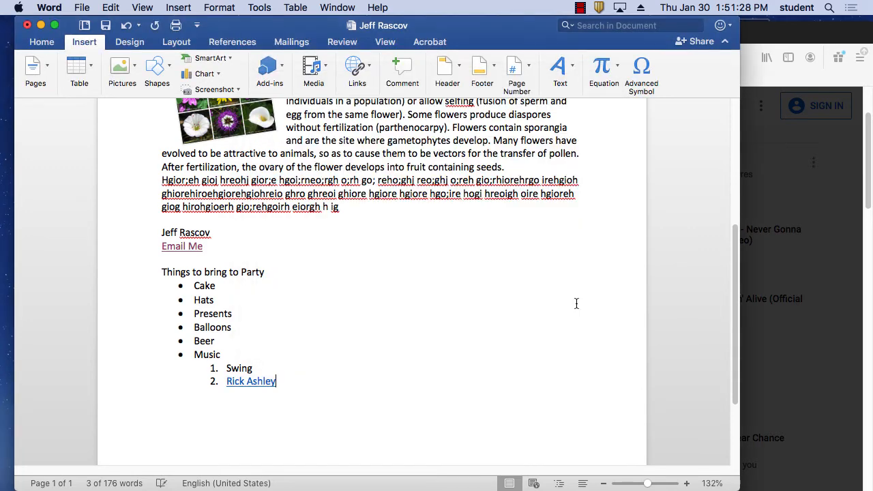
{"action": "left_click", "coordinate": [258, 381]}
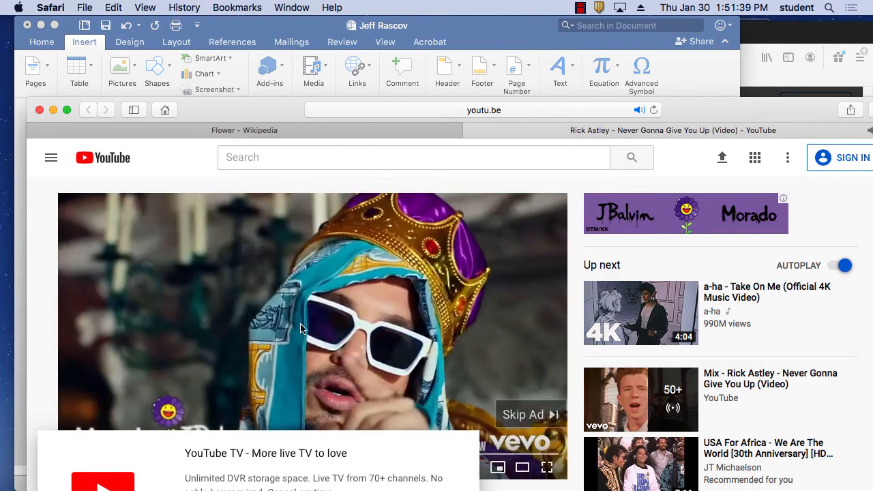
Step: Skip the YouTube ad, dismiss the YouTube TV promotion and pause the Rick Astley video
{"action": "left_click", "coordinate": [522, 414]}
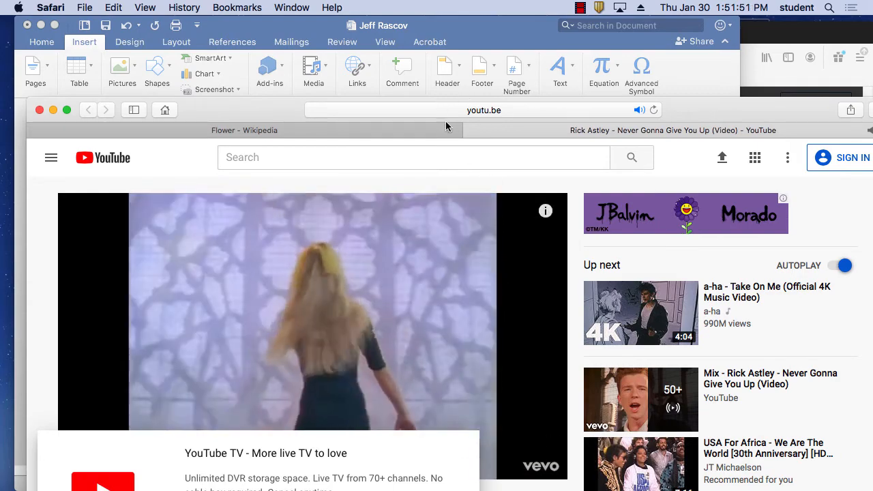
{"action": "left_click_drag", "start_coordinate": [269, 105], "coordinate": [275, 27]}
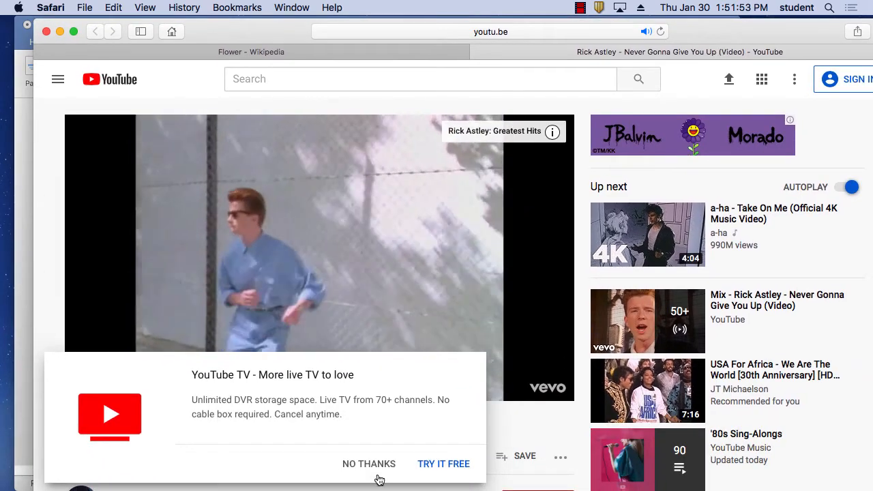
{"action": "left_click", "coordinate": [369, 463]}
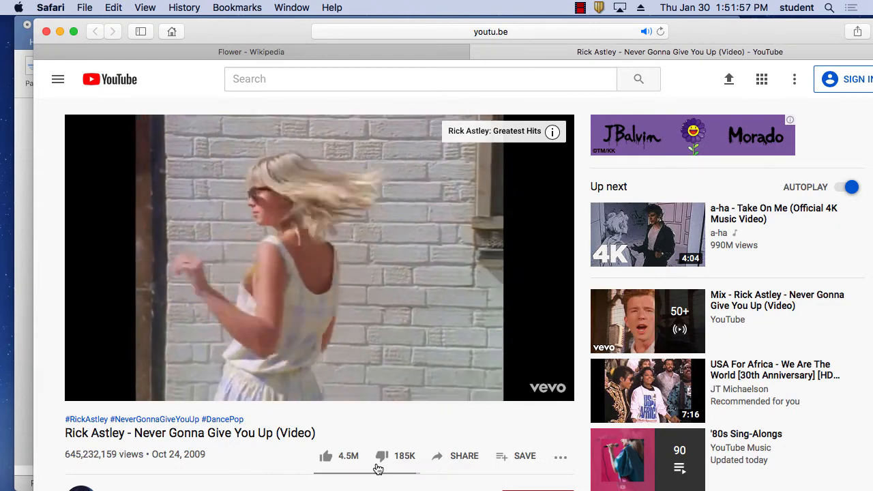
{"action": "left_click", "coordinate": [88, 389]}
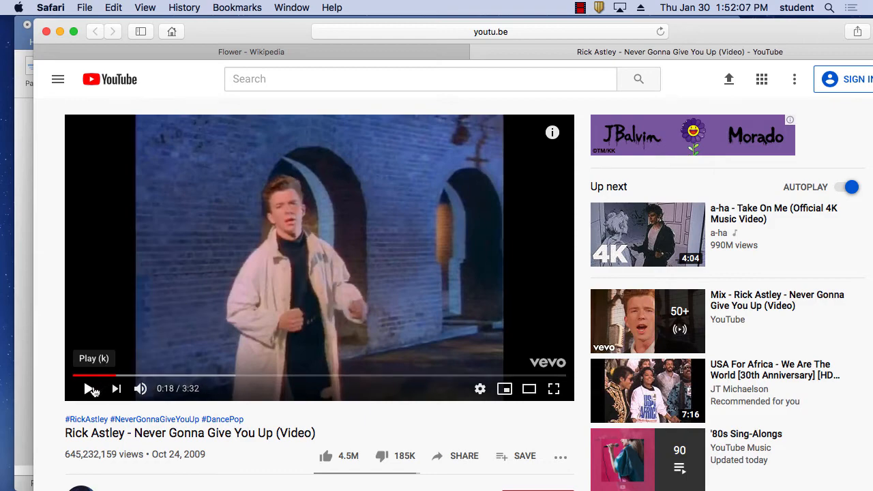
Step: Play the Rick Astley video to 1:09, pause it, and move Safari aside to reveal Word
{"action": "left_click", "coordinate": [91, 388]}
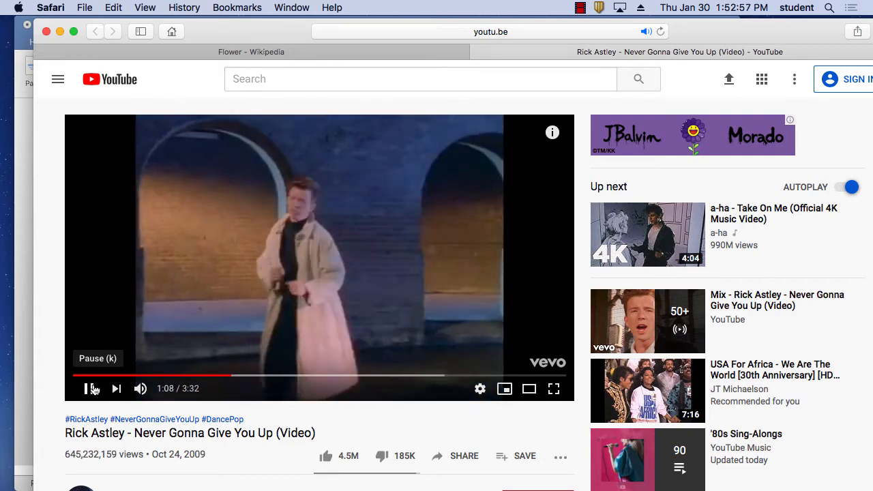
{"action": "left_click", "coordinate": [94, 389]}
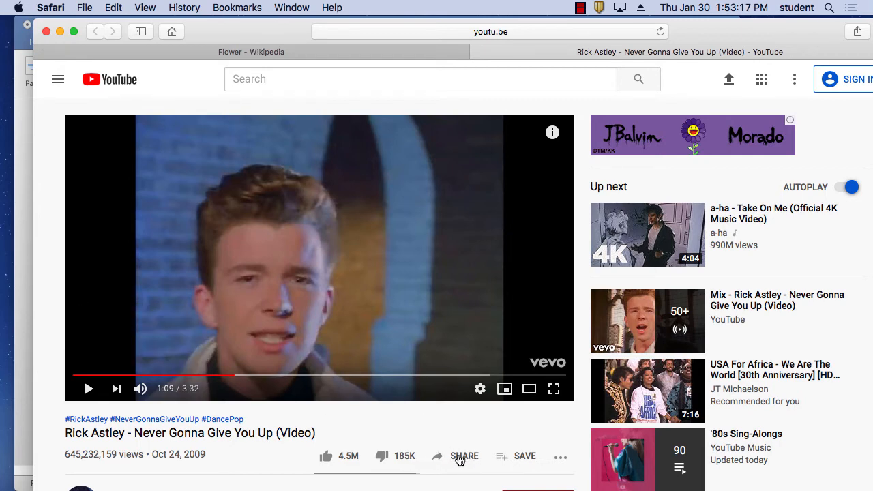
{"action": "left_click_drag", "start_coordinate": [251, 31], "coordinate": [471, 41]}
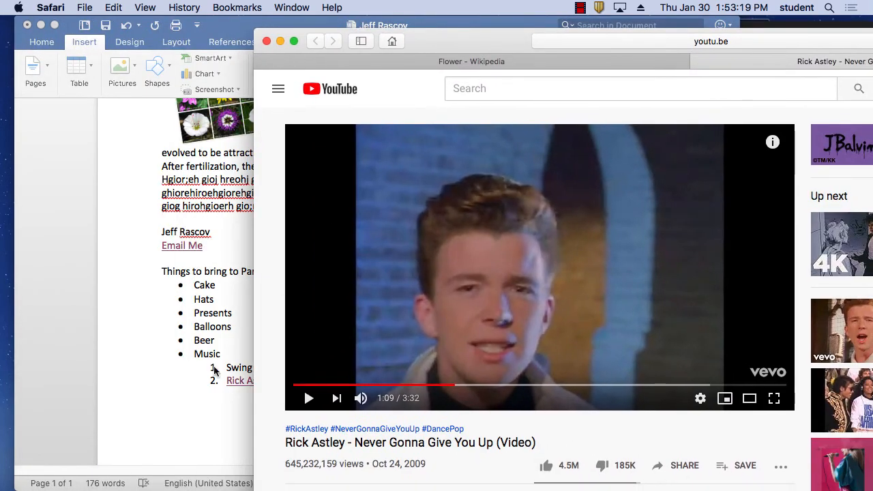
Step: Add an indented square-bullet sub-level line below Rick Ashley
{"action": "left_click", "coordinate": [215, 370]}
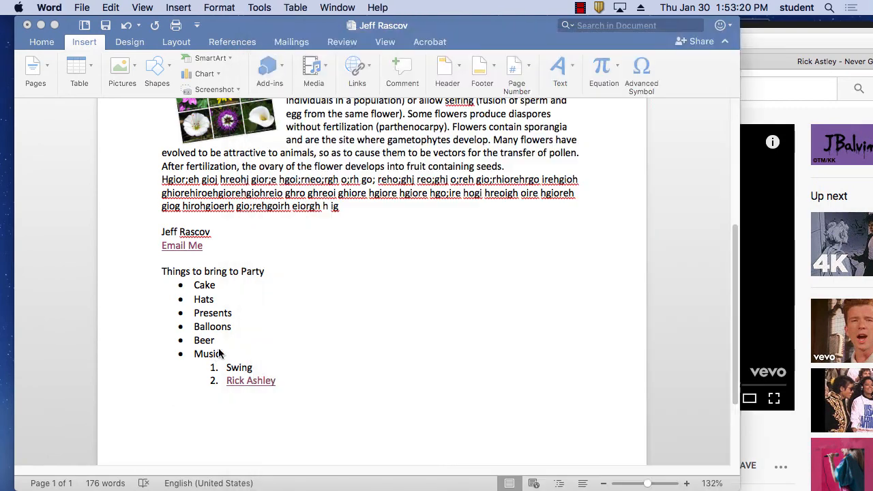
{"action": "left_click", "coordinate": [281, 379]}
{"action": "key", "text": "Return"}
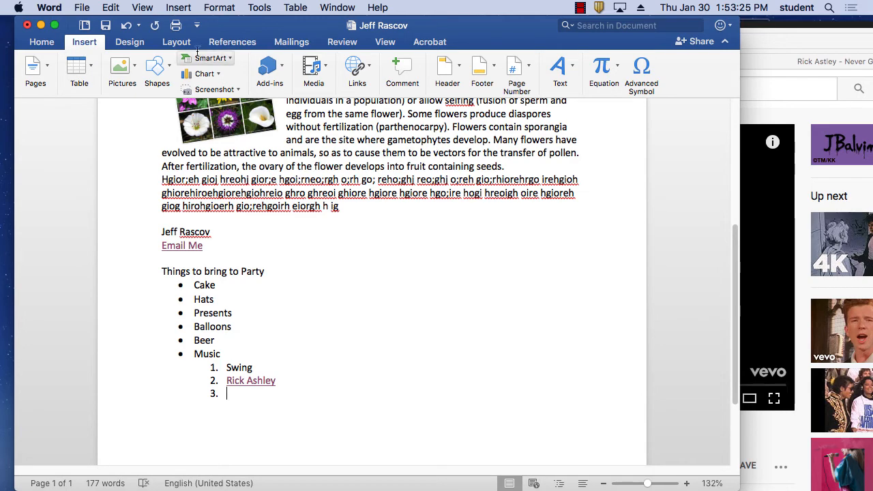
{"action": "left_click", "coordinate": [44, 42]}
{"action": "left_click", "coordinate": [418, 65]}
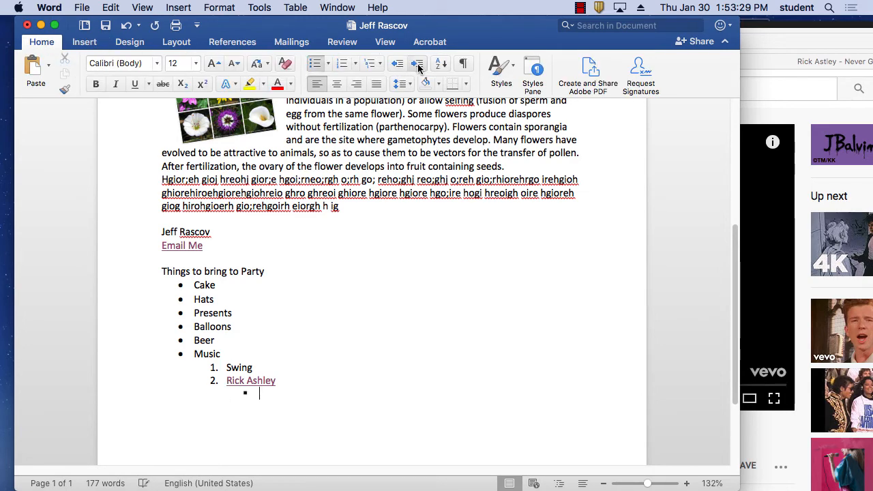
{"action": "left_click", "coordinate": [373, 64]}
{"action": "left_click", "coordinate": [371, 65]}
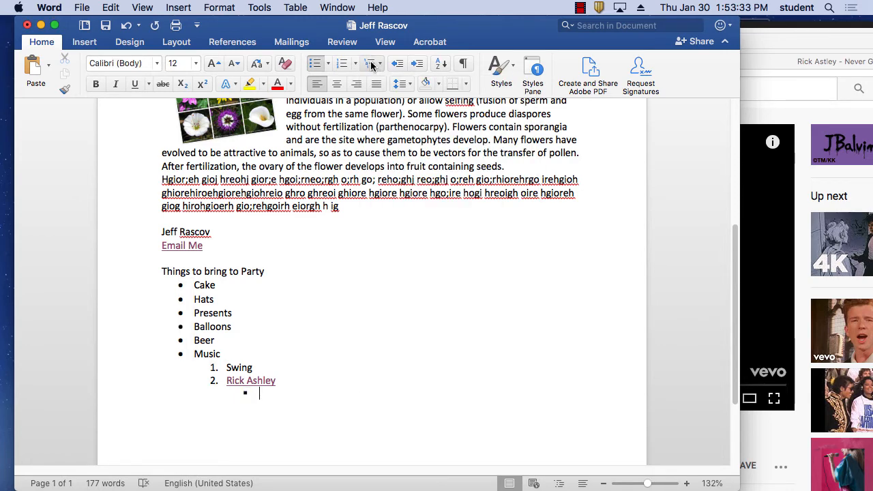
{"action": "left_click", "coordinate": [328, 64]}
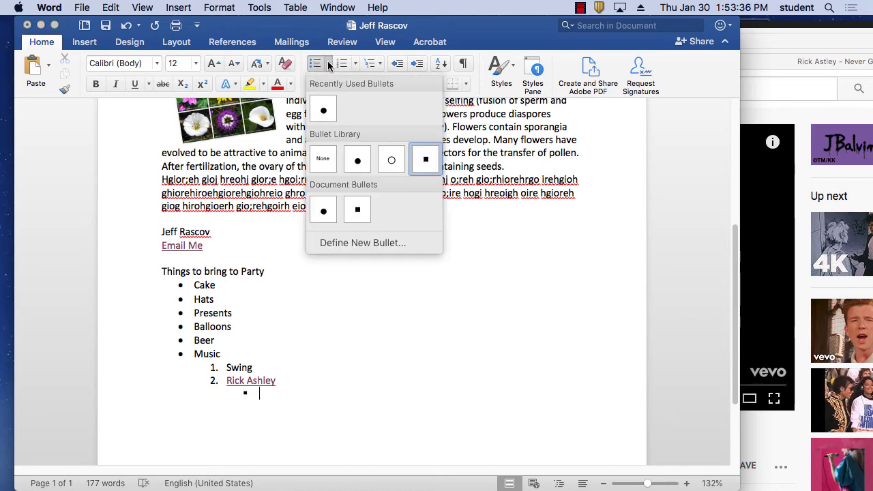
{"action": "left_click", "coordinate": [355, 209]}
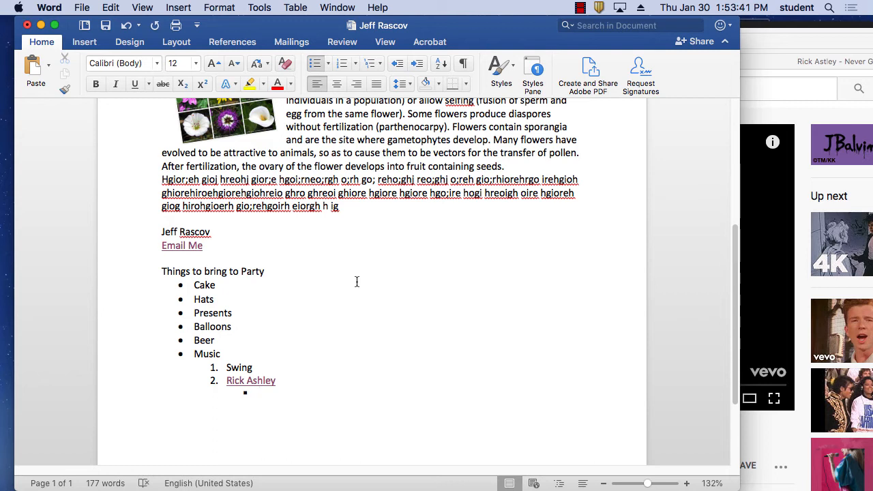
Step: Type the sub-bullets 'Best music ever', 'Great' and 'For Ever', ending on an empty bullet
{"action": "type", "text": "Best mus"}
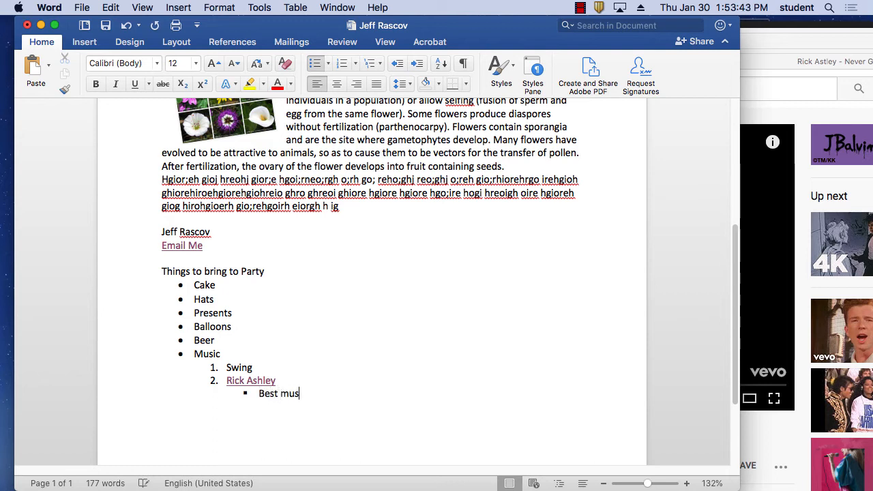
{"action": "type", "text": "ic ever"}
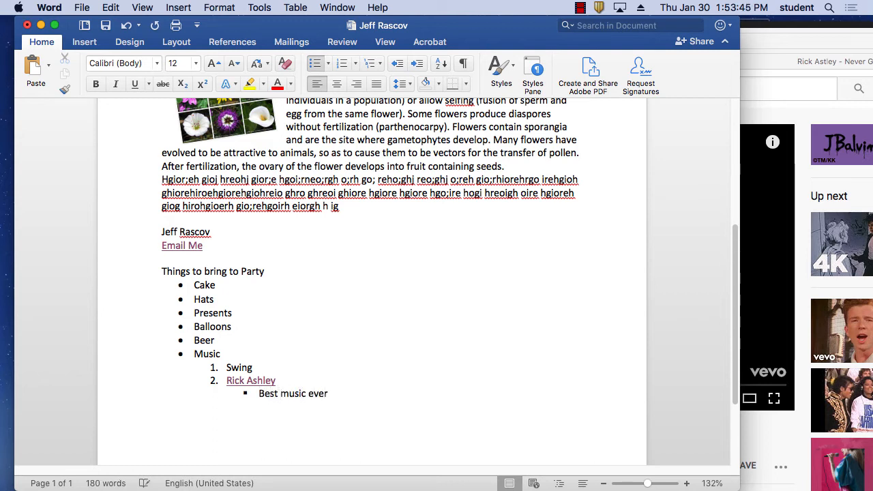
{"action": "key", "text": "Return"}
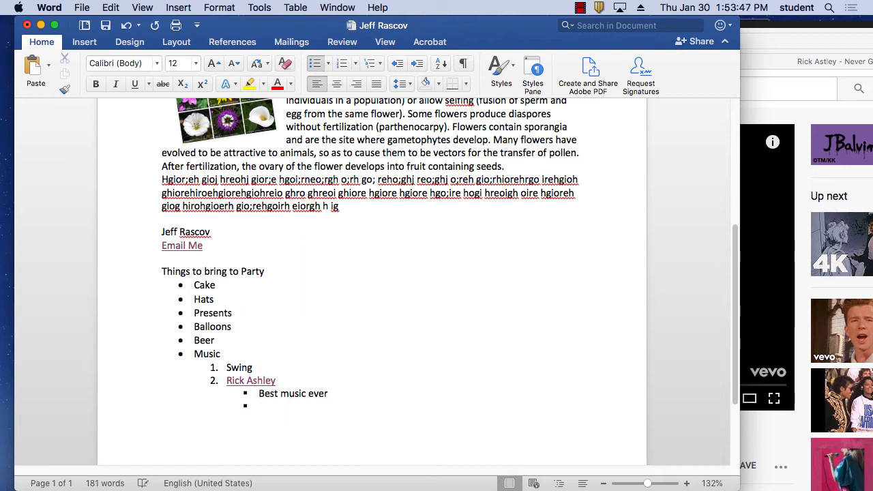
{"action": "type", "text": "Great"}
{"action": "key", "text": "Return"}
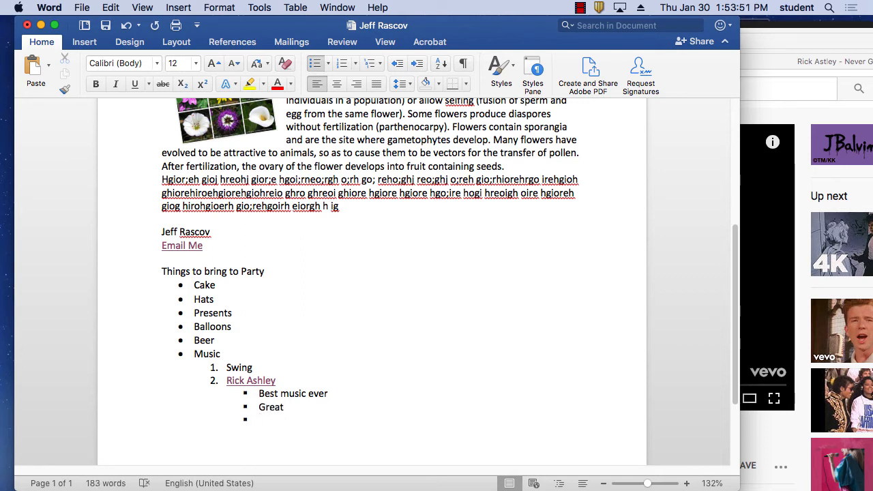
{"action": "type", "text": "For Ever"}
{"action": "key", "text": "BackSpace"}
{"action": "key", "text": "BackSpace"}
{"action": "key", "text": "BackSpace"}
{"action": "type", "text": "ver"}
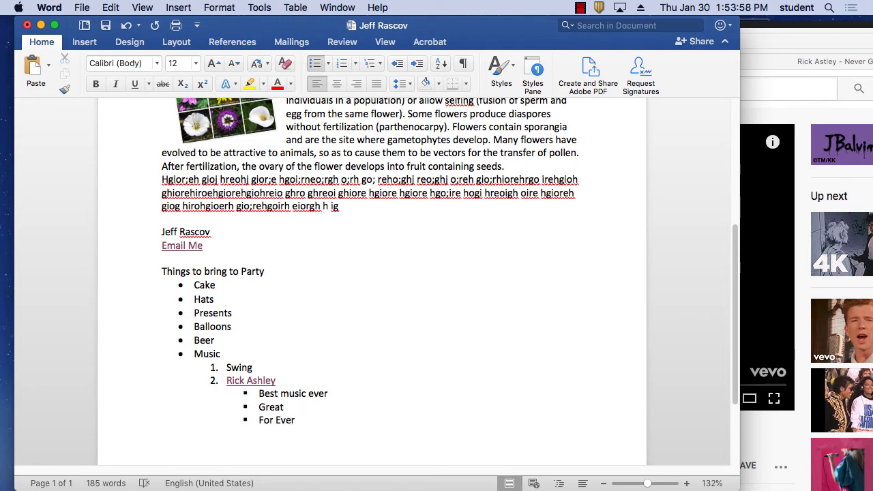
{"action": "key", "text": "Return"}
Step: Save the document, then save a copy with 'paper2' appended to its name
{"action": "left_click", "coordinate": [83, 8]}
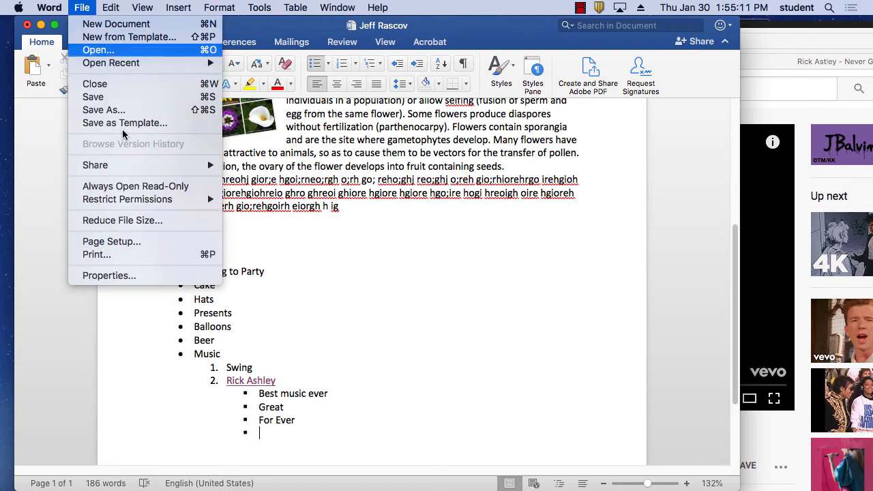
{"action": "left_click", "coordinate": [118, 100]}
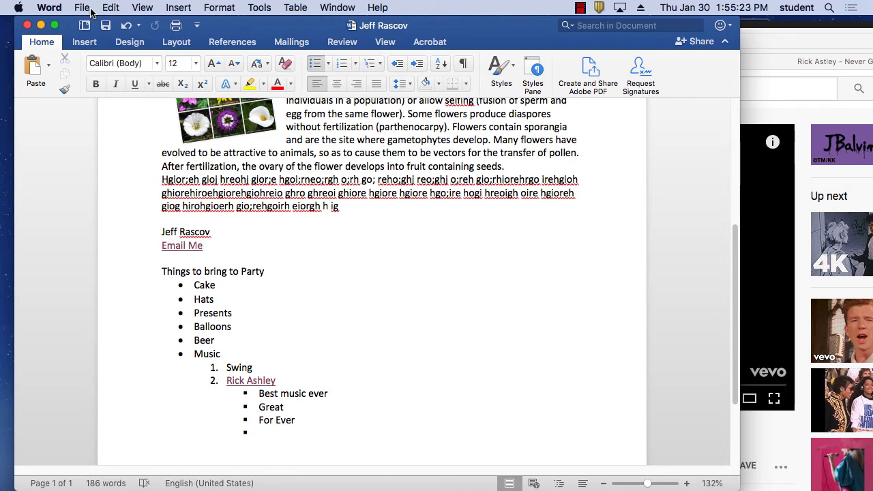
{"action": "left_click", "coordinate": [81, 7]}
{"action": "left_click", "coordinate": [118, 110]}
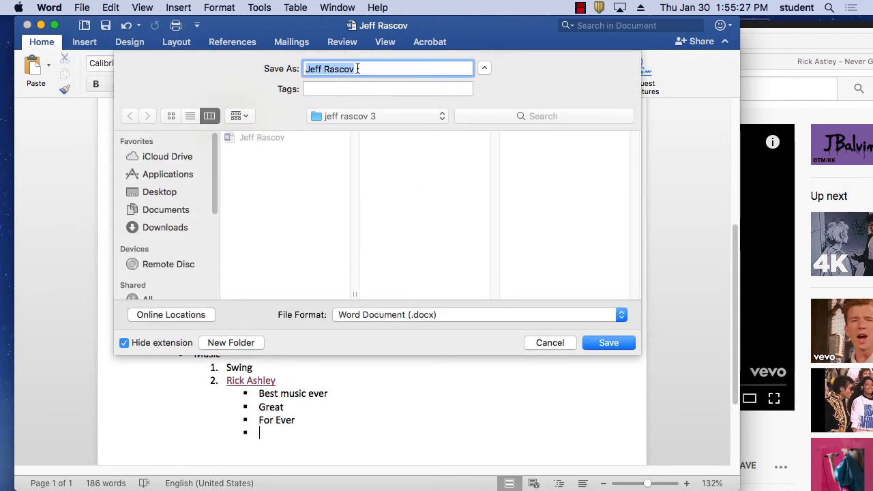
{"action": "left_click", "coordinate": [358, 68]}
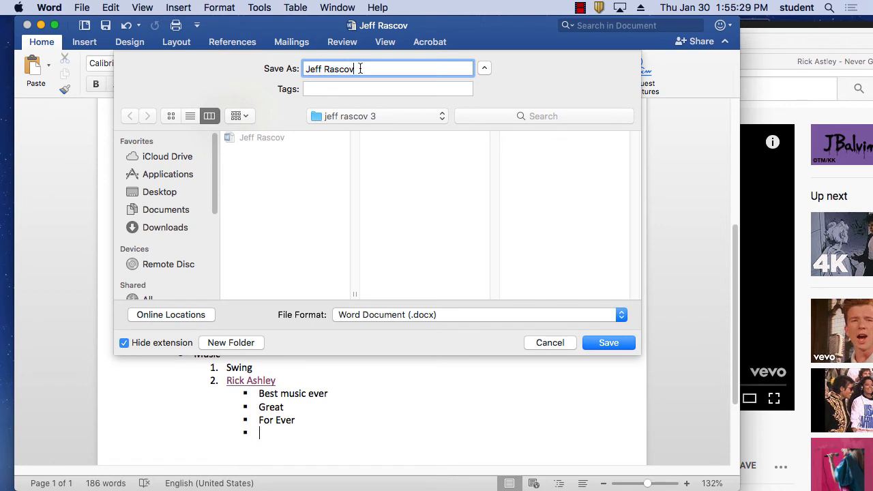
{"action": "type", "text": "paper2"}
{"action": "left_click", "coordinate": [608, 342]}
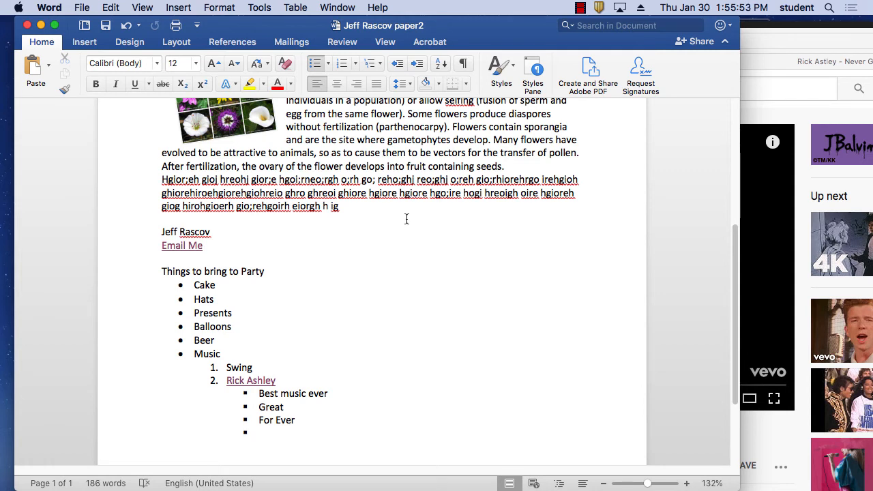
Step: In Firefox, go to wikipedia.org, search 'PDF' and open the PDF article
{"action": "mouse_move", "coordinate": [548, 487]}
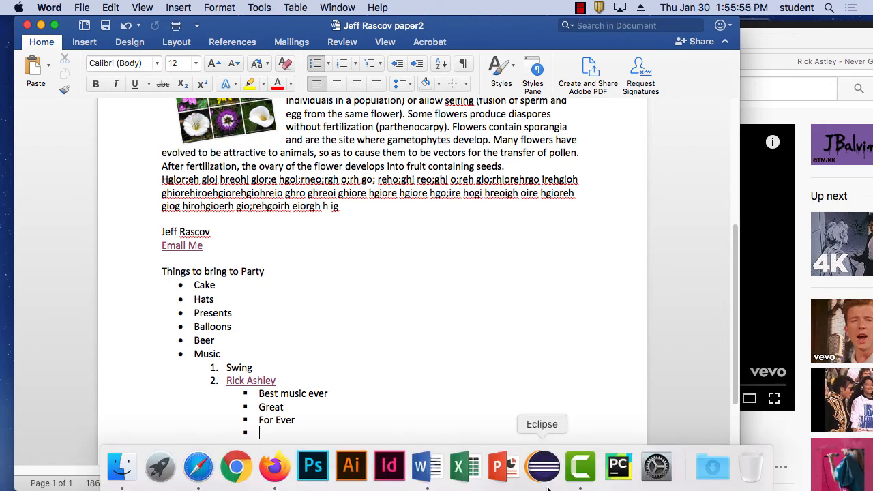
{"action": "left_click", "coordinate": [274, 467]}
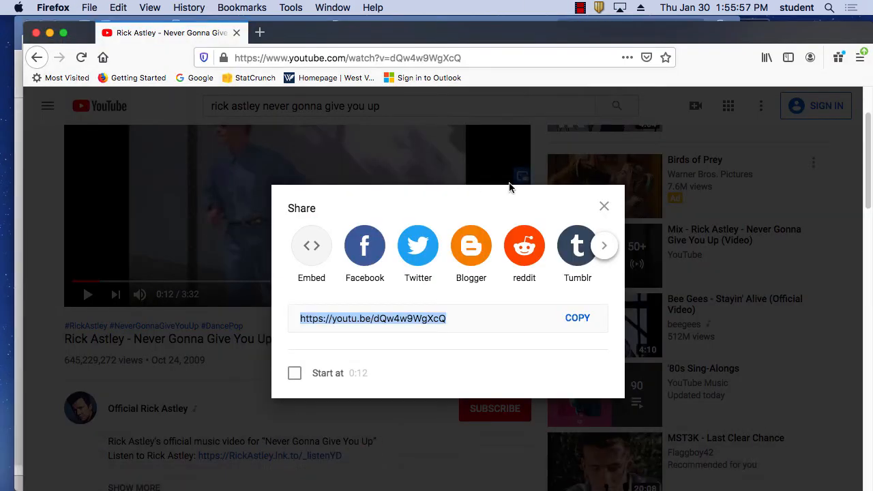
{"action": "left_click", "coordinate": [482, 57]}
{"action": "type", "text": "wi"}
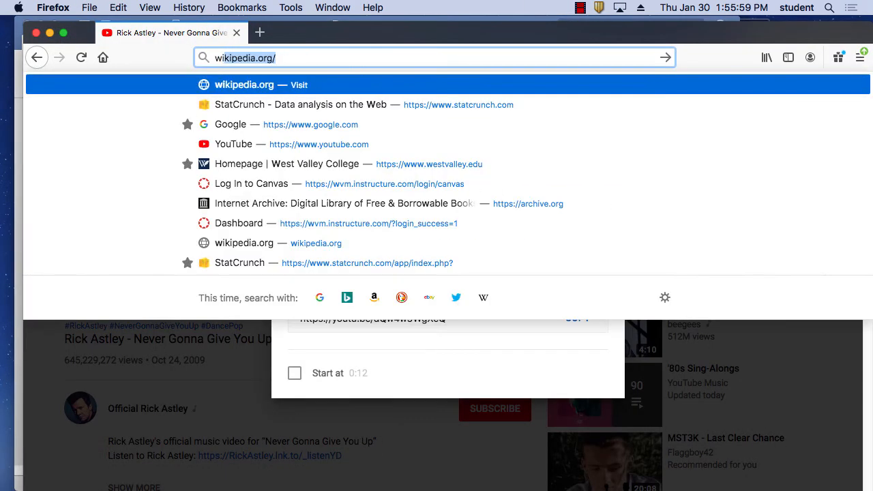
{"action": "type", "text": "kiep"}
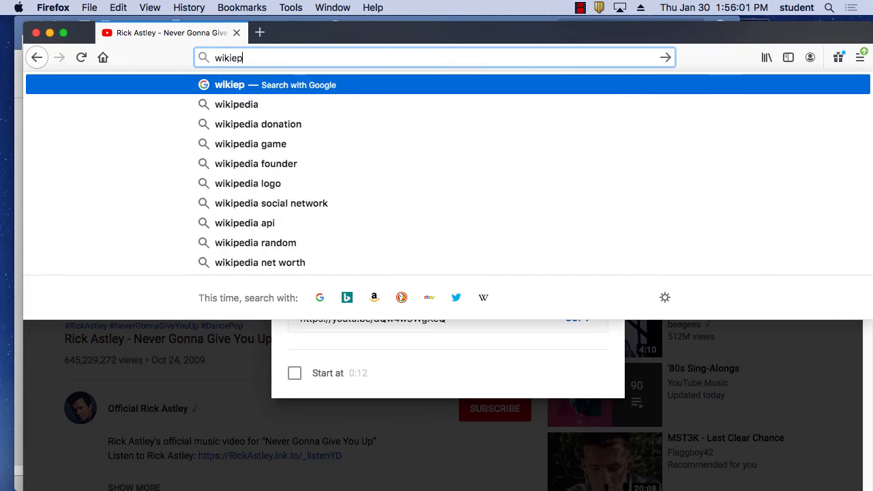
{"action": "key", "text": "BackSpace"}
{"action": "key", "text": "BackSpace"}
{"action": "type", "text": "pedia.org/"}
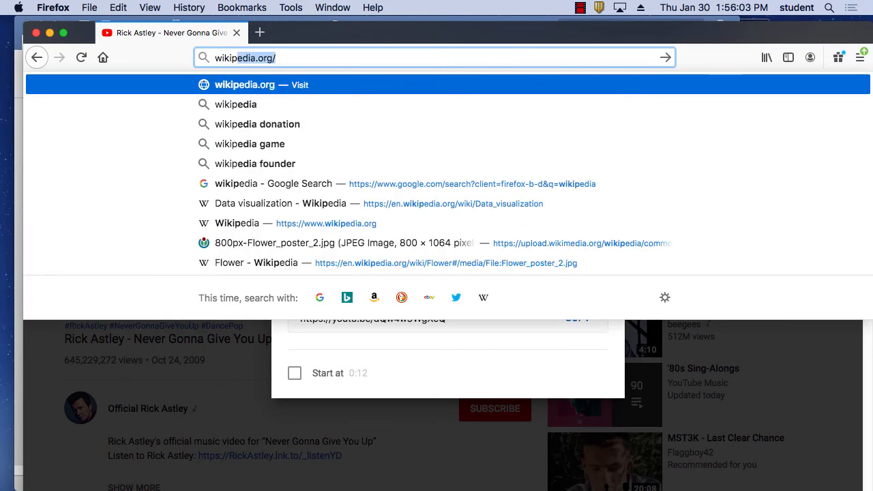
{"action": "key", "text": "Return"}
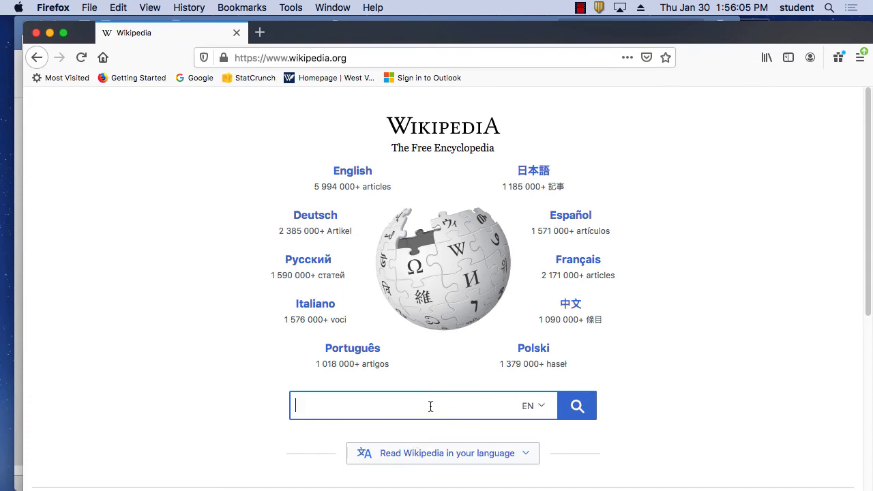
{"action": "type", "text": "PDF"}
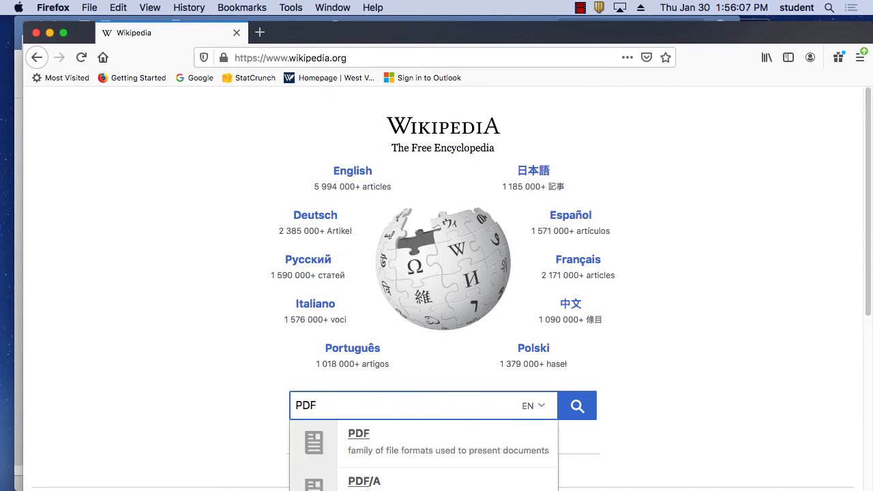
{"action": "left_click", "coordinate": [372, 434]}
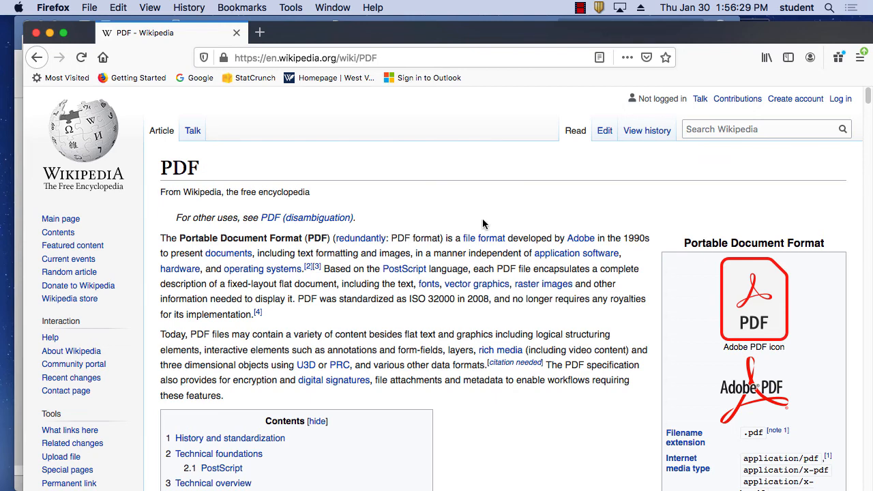
Step: Bring the Word paper2 document back to the front and scroll to its top
{"action": "mouse_move", "coordinate": [468, 488]}
{"action": "left_click", "coordinate": [426, 467]}
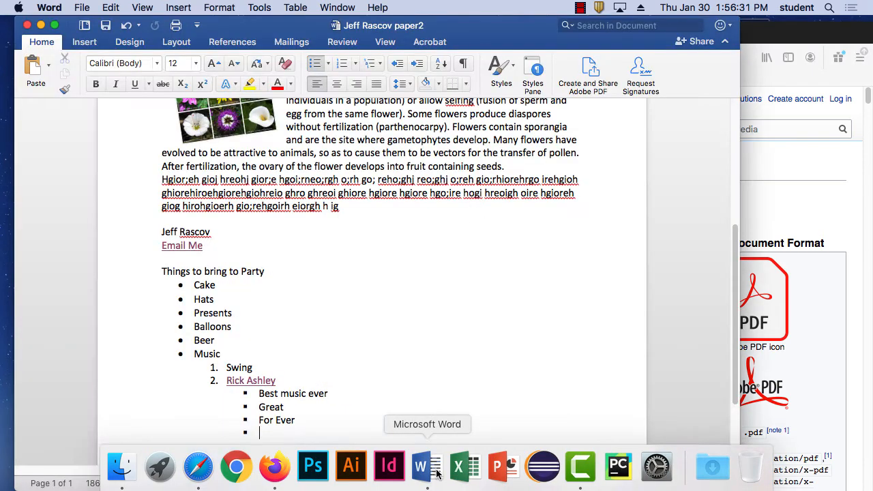
{"action": "scroll", "coordinate": [334, 190], "scroll_direction": "up", "scroll_amount": 5}
{"action": "scroll", "coordinate": [334, 190], "scroll_direction": "up", "scroll_amount": 2}
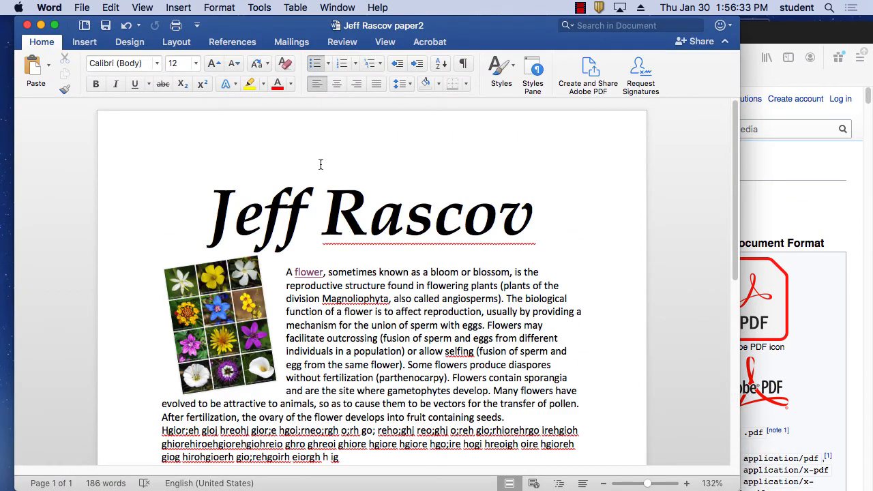
Step: Export the paper2 document as a PDF with Best for printing into the same folder
{"action": "left_click", "coordinate": [82, 8]}
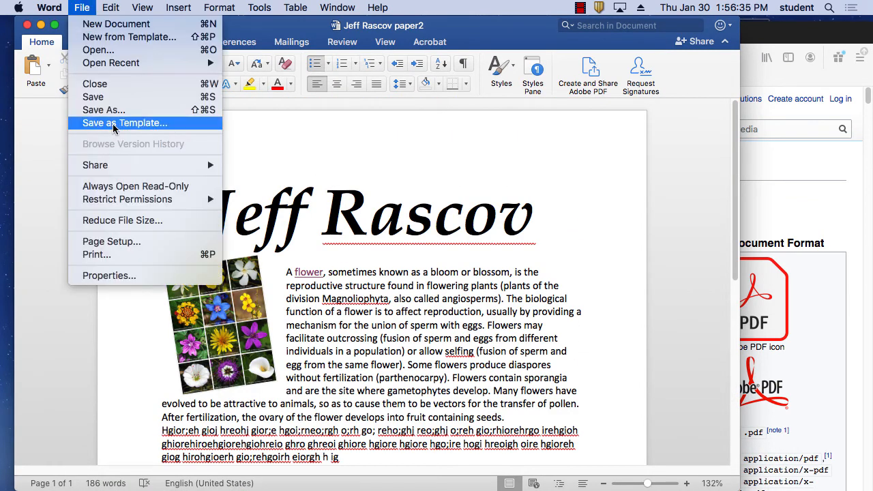
{"action": "left_click", "coordinate": [132, 109]}
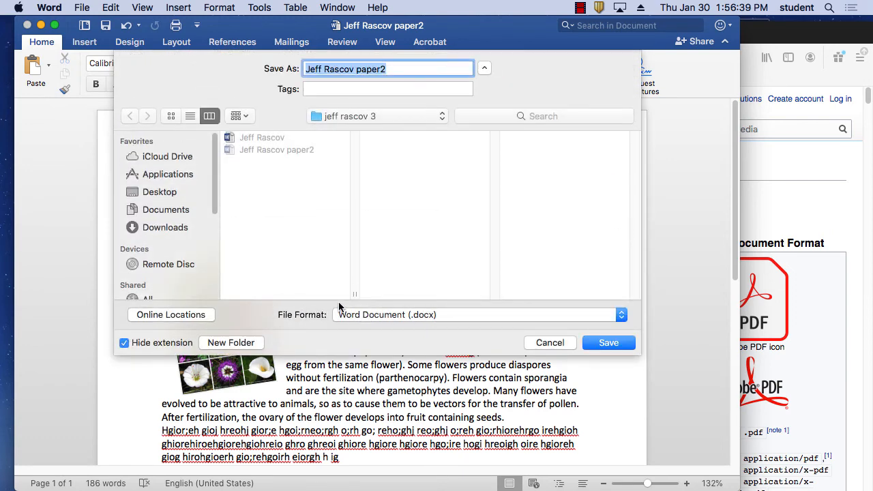
{"action": "left_click", "coordinate": [466, 314]}
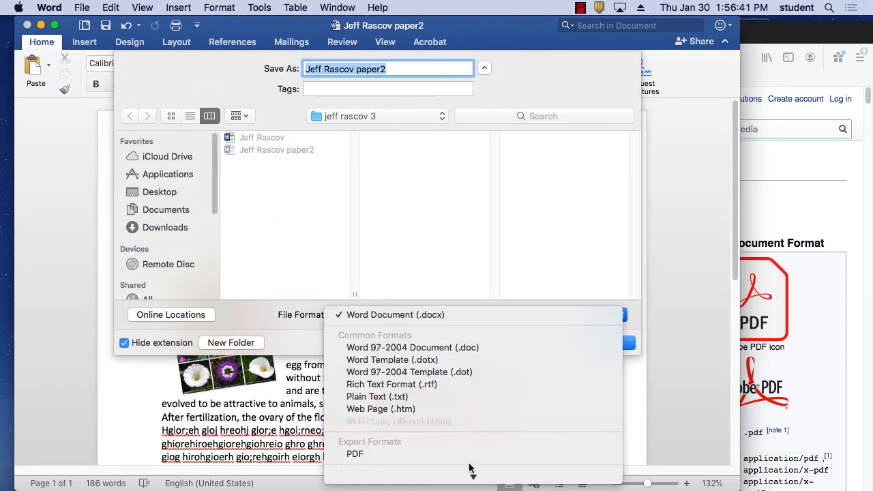
{"action": "mouse_move", "coordinate": [473, 477]}
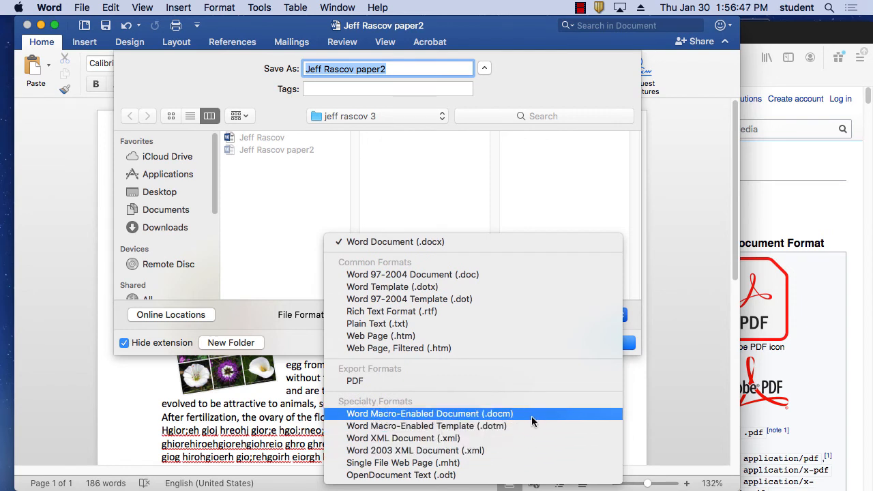
{"action": "left_click", "coordinate": [490, 379]}
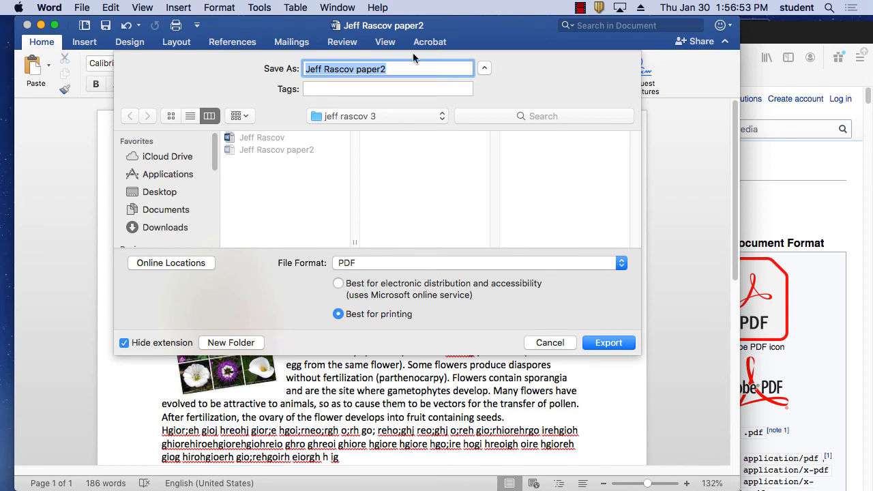
{"action": "left_click", "coordinate": [607, 342]}
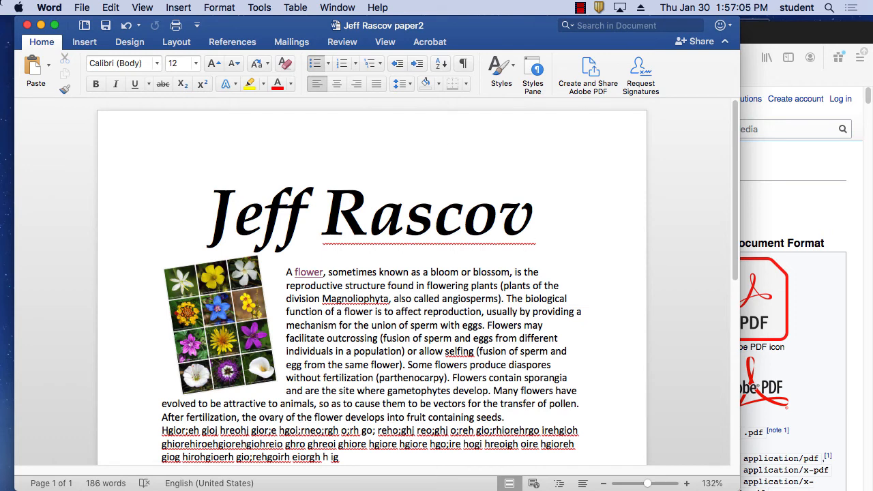
Step: Hide Word, Firefox and Safari from the menu bar to leave only the desktop
{"action": "left_click", "coordinate": [49, 7]}
{"action": "left_click", "coordinate": [76, 89]}
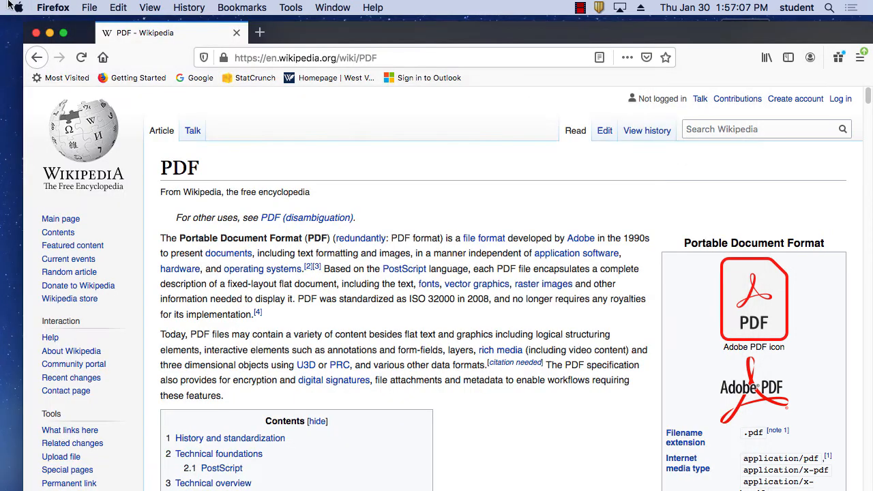
{"action": "left_click", "coordinate": [50, 7]}
{"action": "left_click", "coordinate": [79, 92]}
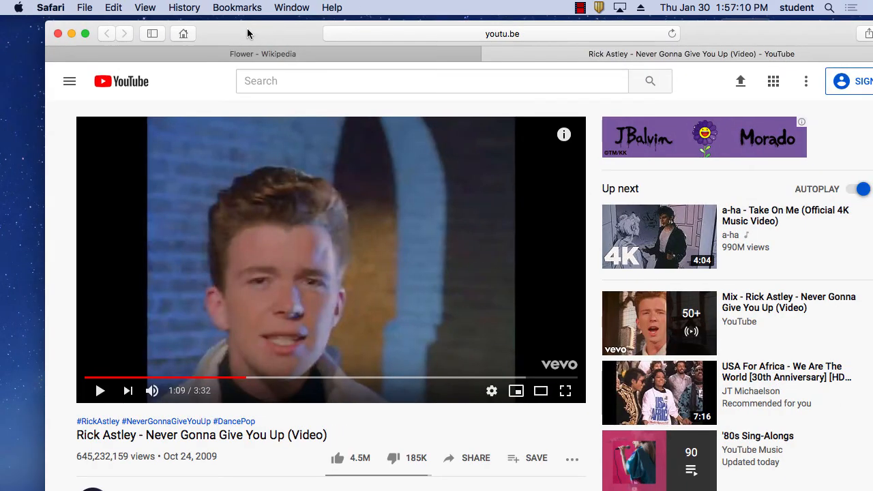
{"action": "left_click", "coordinate": [58, 7]}
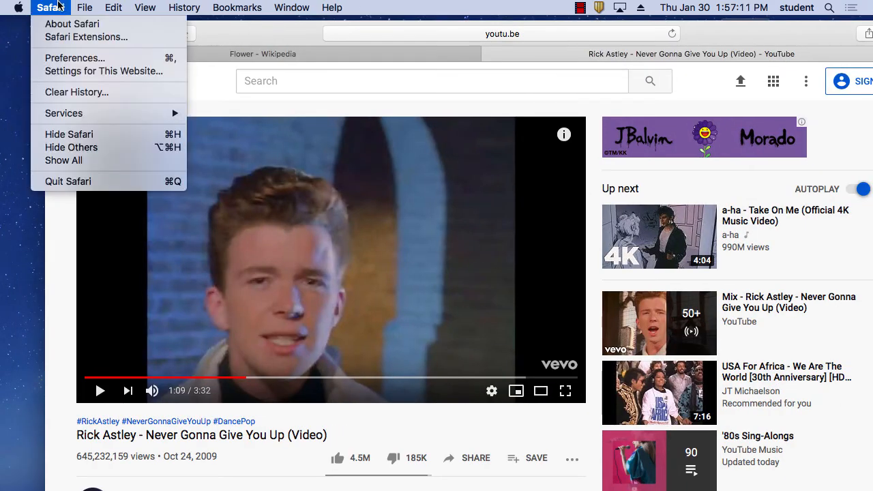
{"action": "left_click", "coordinate": [87, 135]}
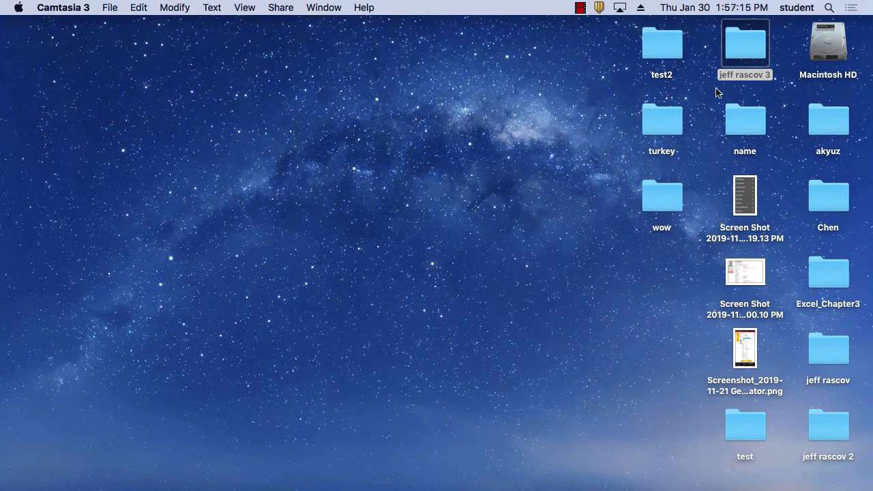
{"action": "double_click", "coordinate": [746, 47]}
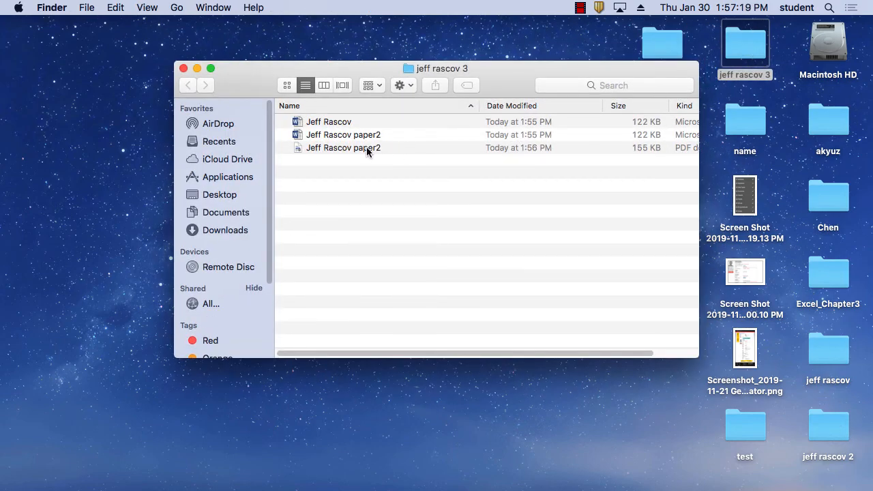
{"action": "double_click", "coordinate": [371, 150]}
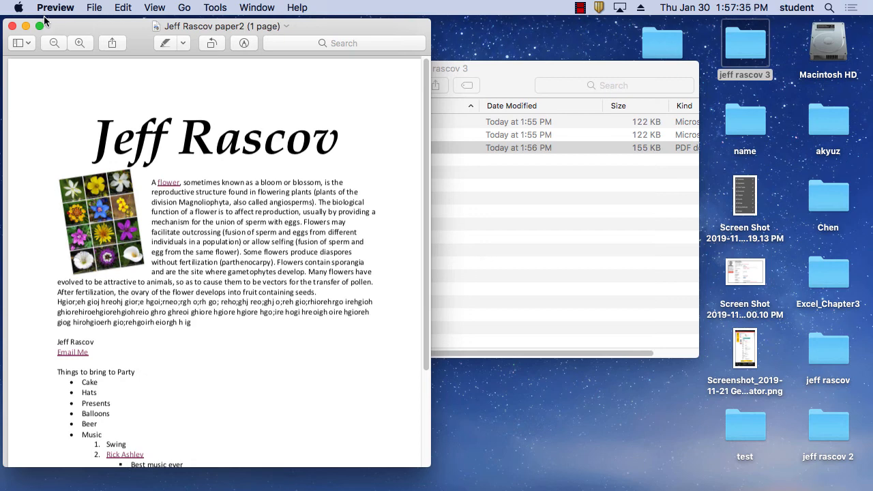
{"action": "left_click", "coordinate": [13, 27]}
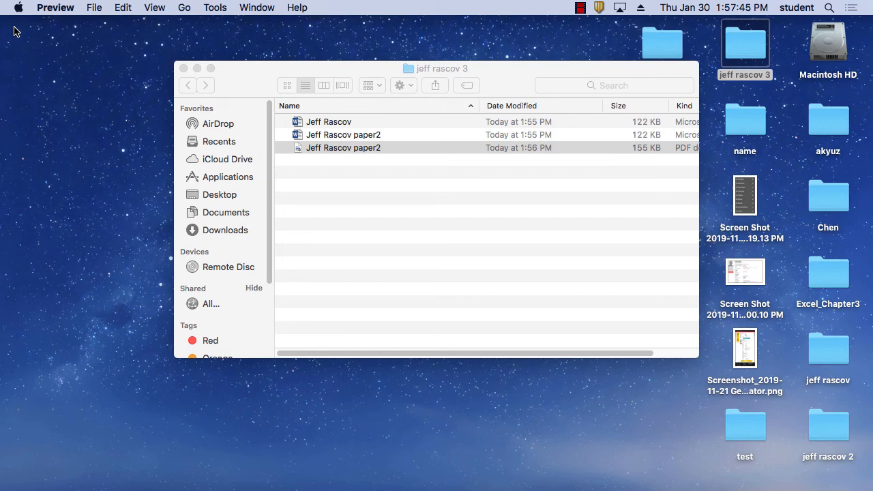
{"action": "right_click", "coordinate": [360, 147]}
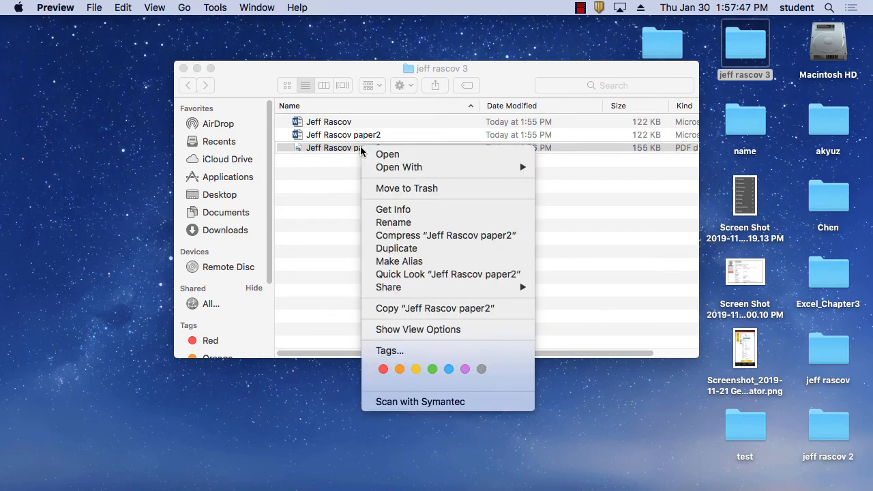
{"action": "mouse_move", "coordinate": [381, 168]}
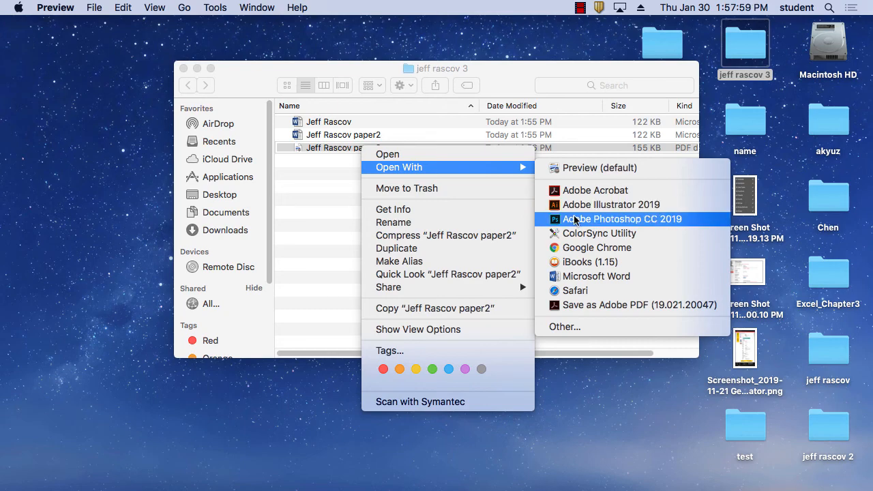
{"action": "left_click", "coordinate": [598, 193]}
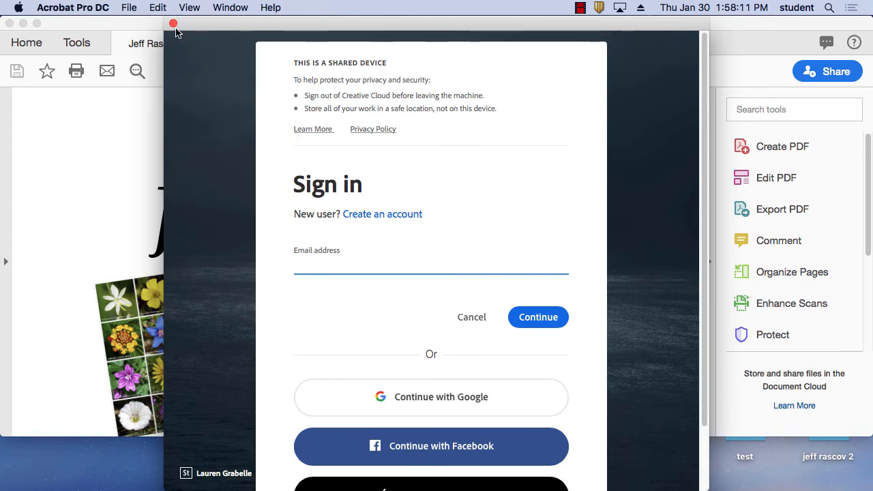
{"action": "left_click", "coordinate": [172, 25]}
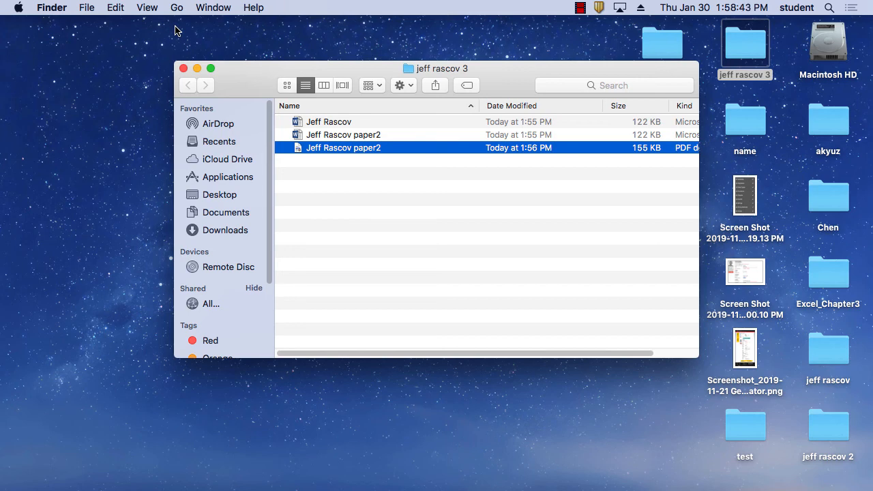
Step: Close the Finder folder window and bring the Word paper2 document to the front
{"action": "left_click", "coordinate": [184, 69]}
{"action": "left_click", "coordinate": [412, 216]}
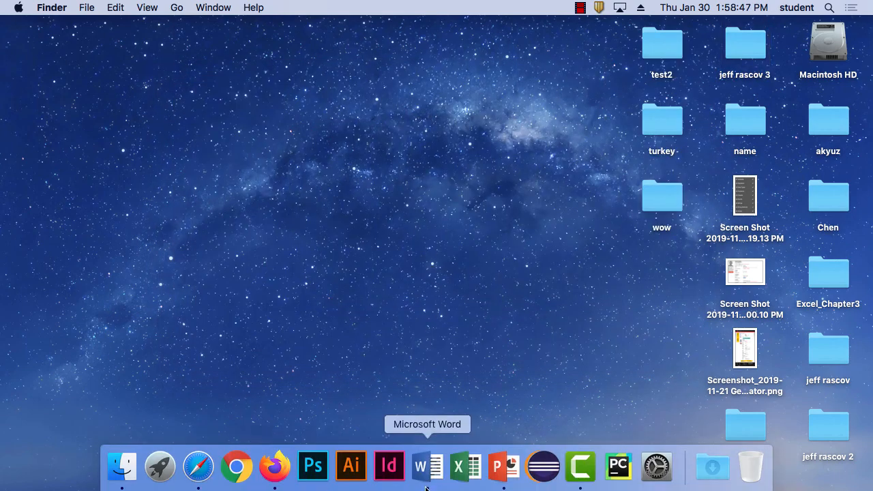
{"action": "left_click", "coordinate": [425, 487]}
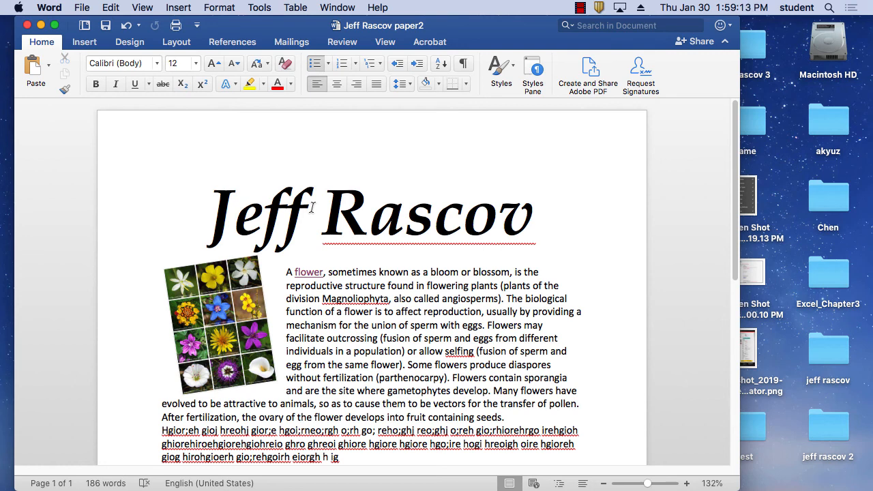
Step: Load dafont.com in Firefox, browse the Holiday > Valentine fonts, then close the window
{"action": "mouse_move", "coordinate": [534, 485]}
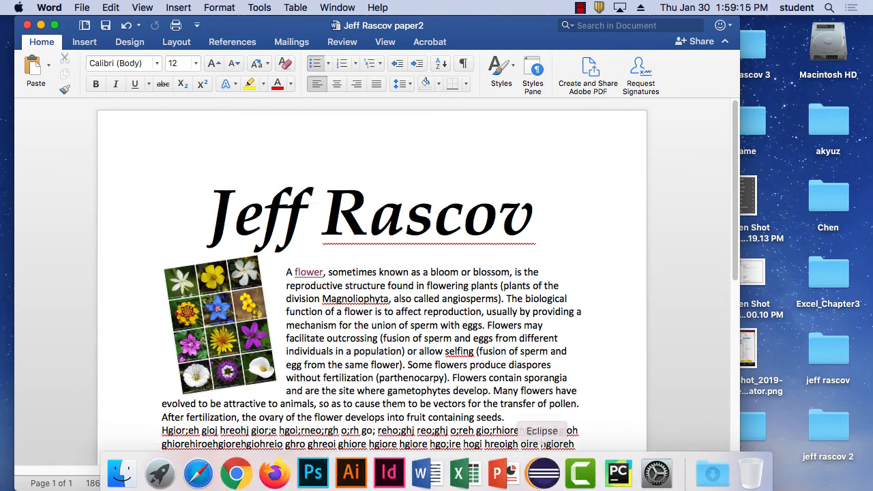
{"action": "left_click", "coordinate": [290, 475]}
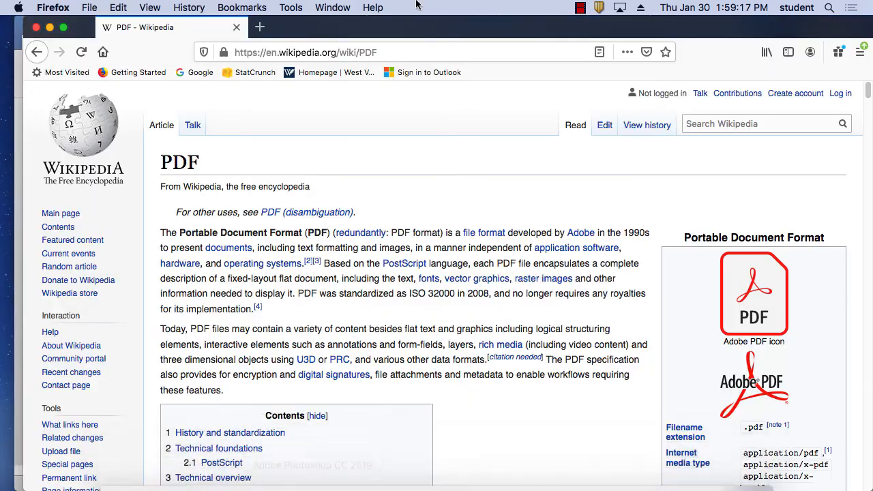
{"action": "left_click", "coordinate": [366, 56]}
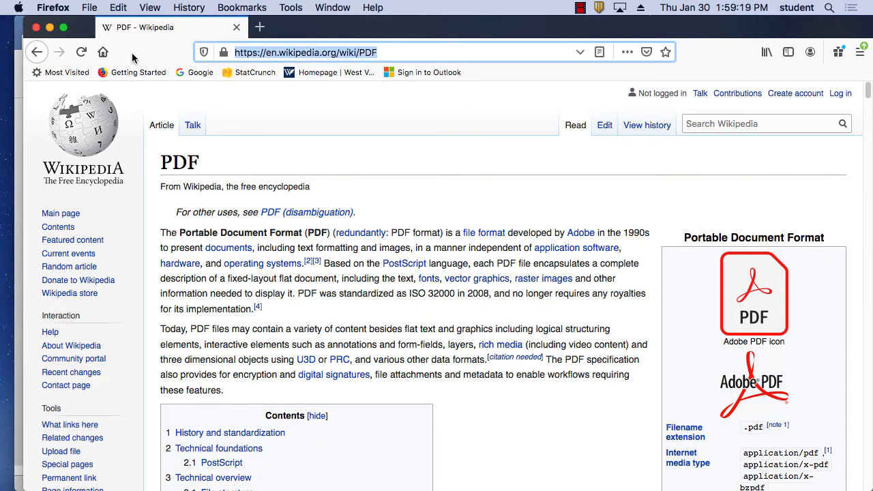
{"action": "type", "text": "dafon"}
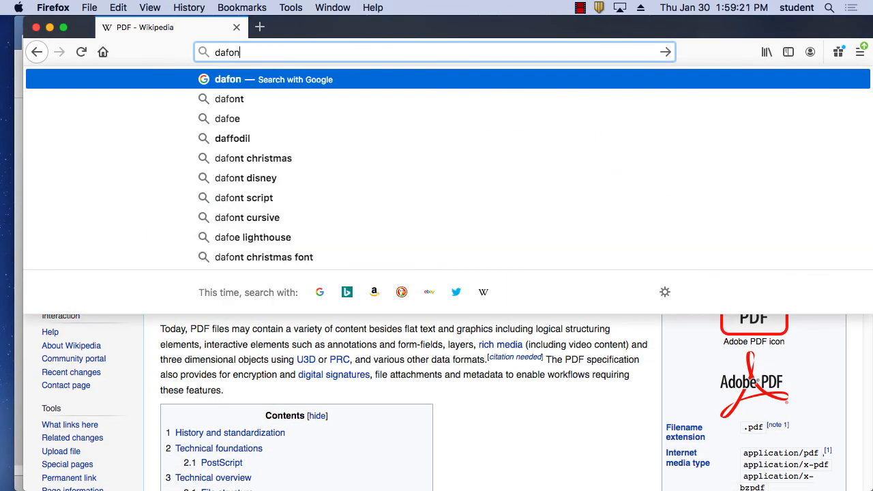
{"action": "type", "text": "t.com"}
{"action": "key", "text": "Return"}
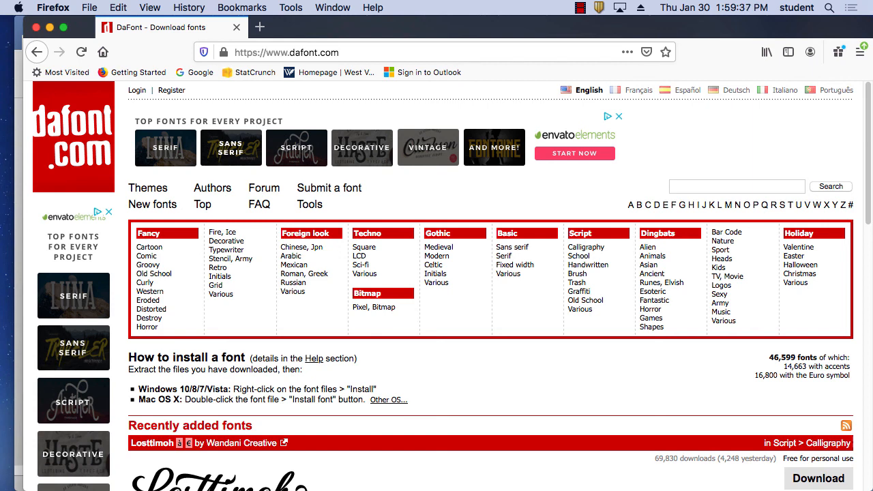
{"action": "left_click", "coordinate": [793, 249]}
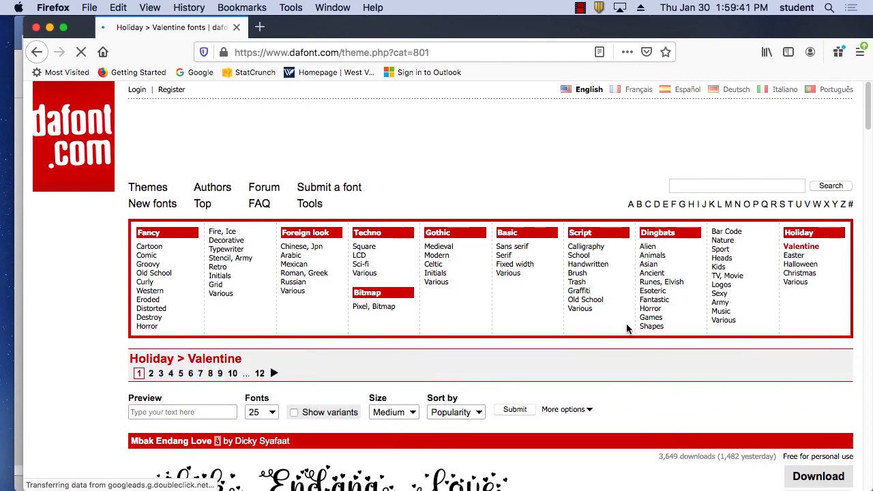
{"action": "scroll", "coordinate": [625, 328], "scroll_direction": "down", "scroll_amount": 10}
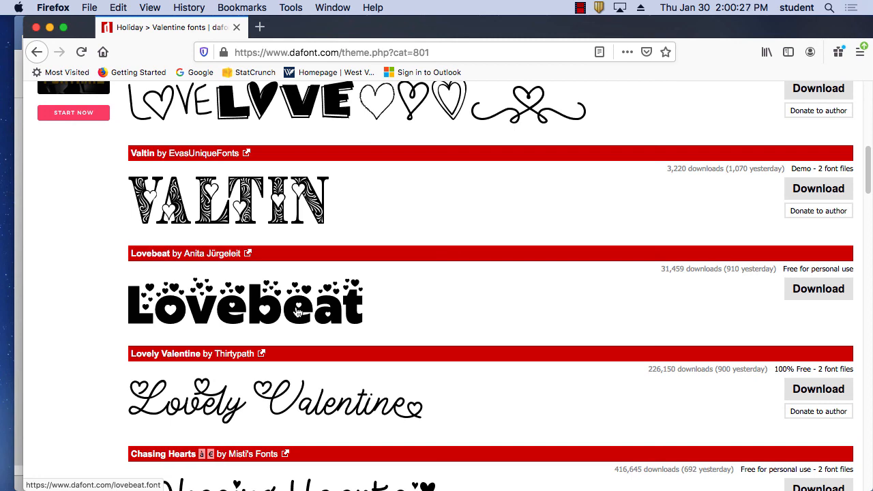
{"action": "left_click", "coordinate": [231, 27]}
Step: Hide the Word window and quit PowerPoint from the Dock, leaving only the Finder desktop visible
{"action": "left_click", "coordinate": [295, 28]}
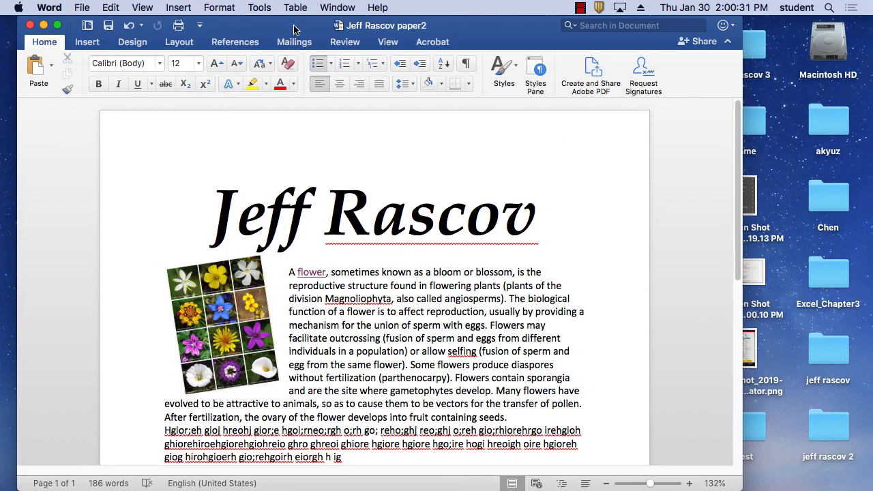
{"action": "key", "text": "super+h"}
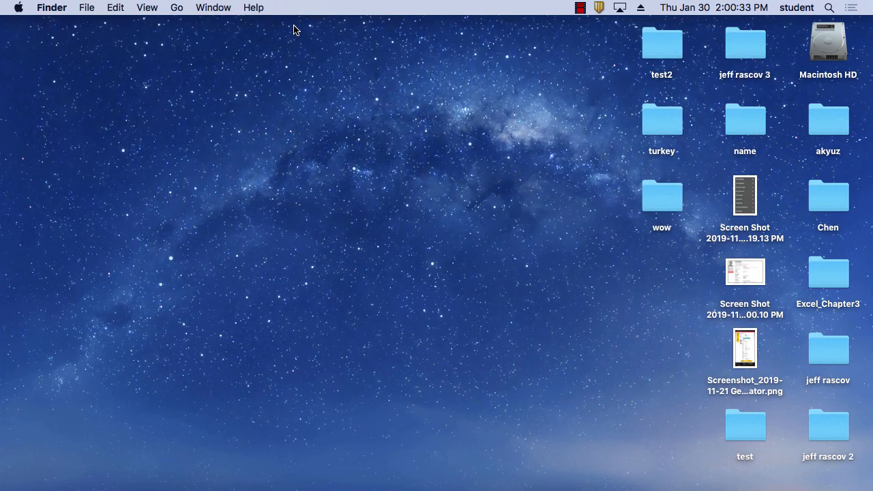
{"action": "mouse_move", "coordinate": [518, 486]}
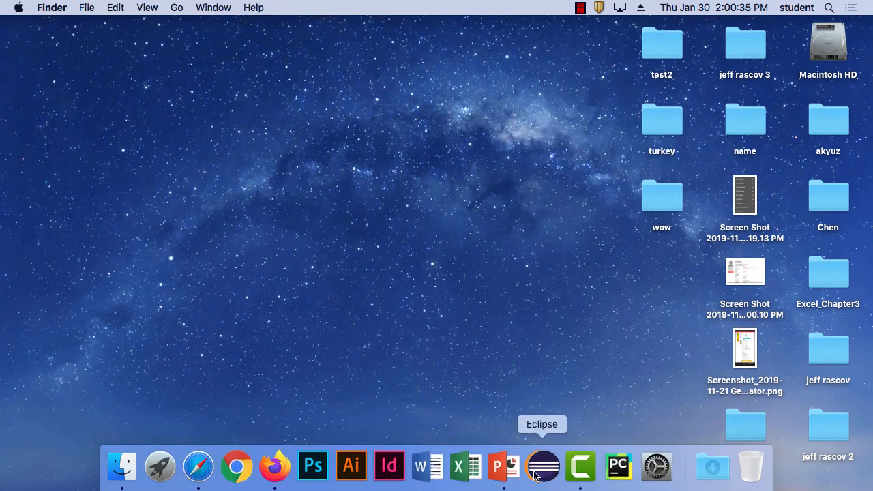
{"action": "right_click", "coordinate": [504, 468]}
{"action": "left_click", "coordinate": [513, 418]}
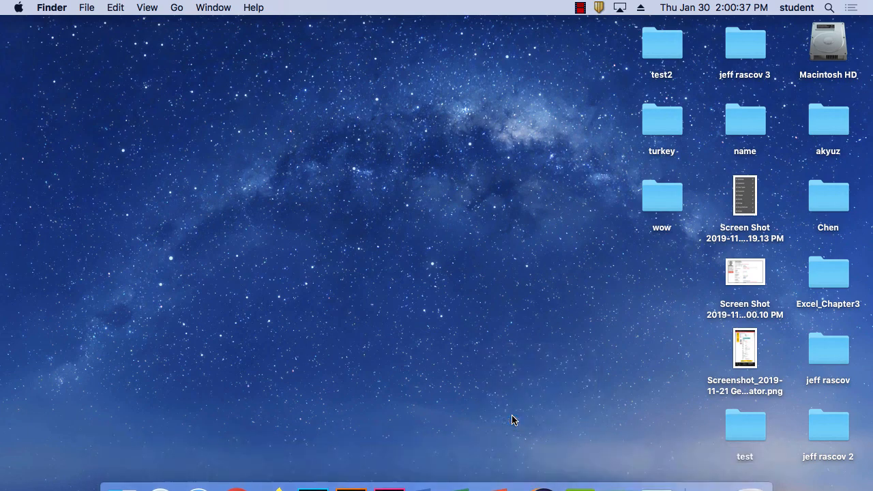
{"action": "mouse_move", "coordinate": [350, 480]}
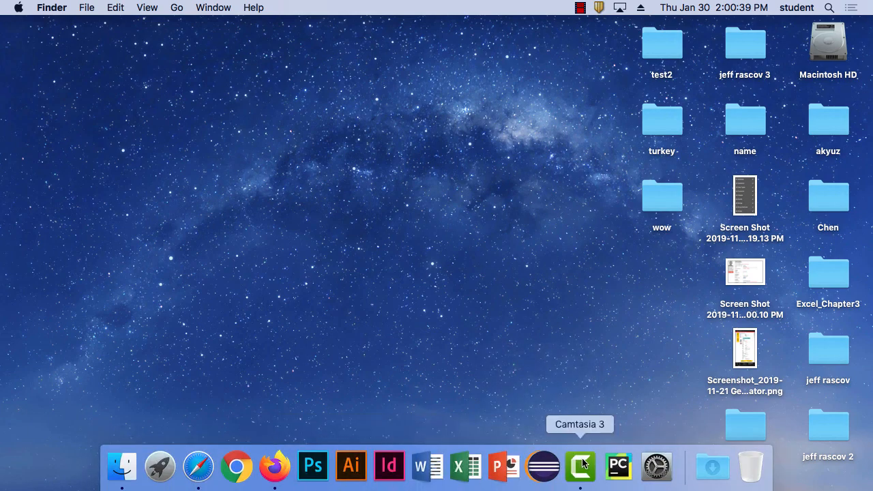